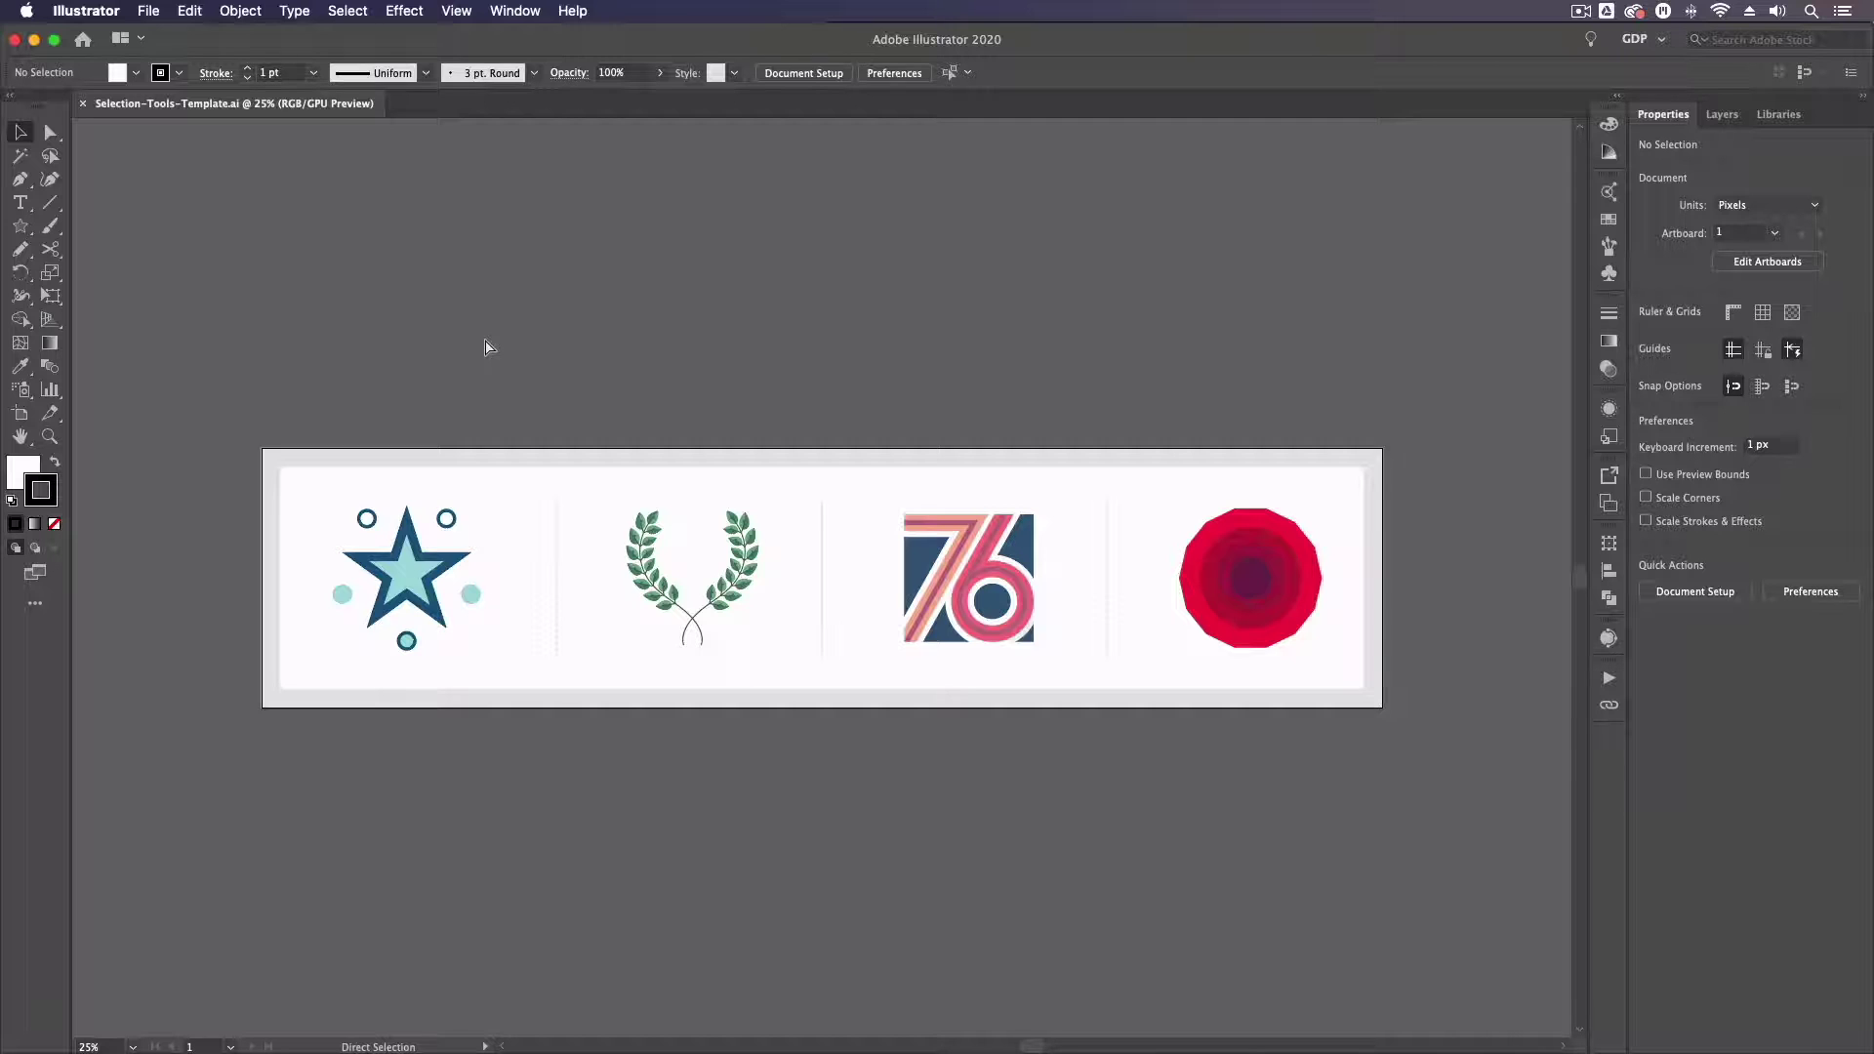
- Zoom in and pan to centre the blue star and its five circles at 100%
key(super+equal)
key(super+equal)
key(super+equal)
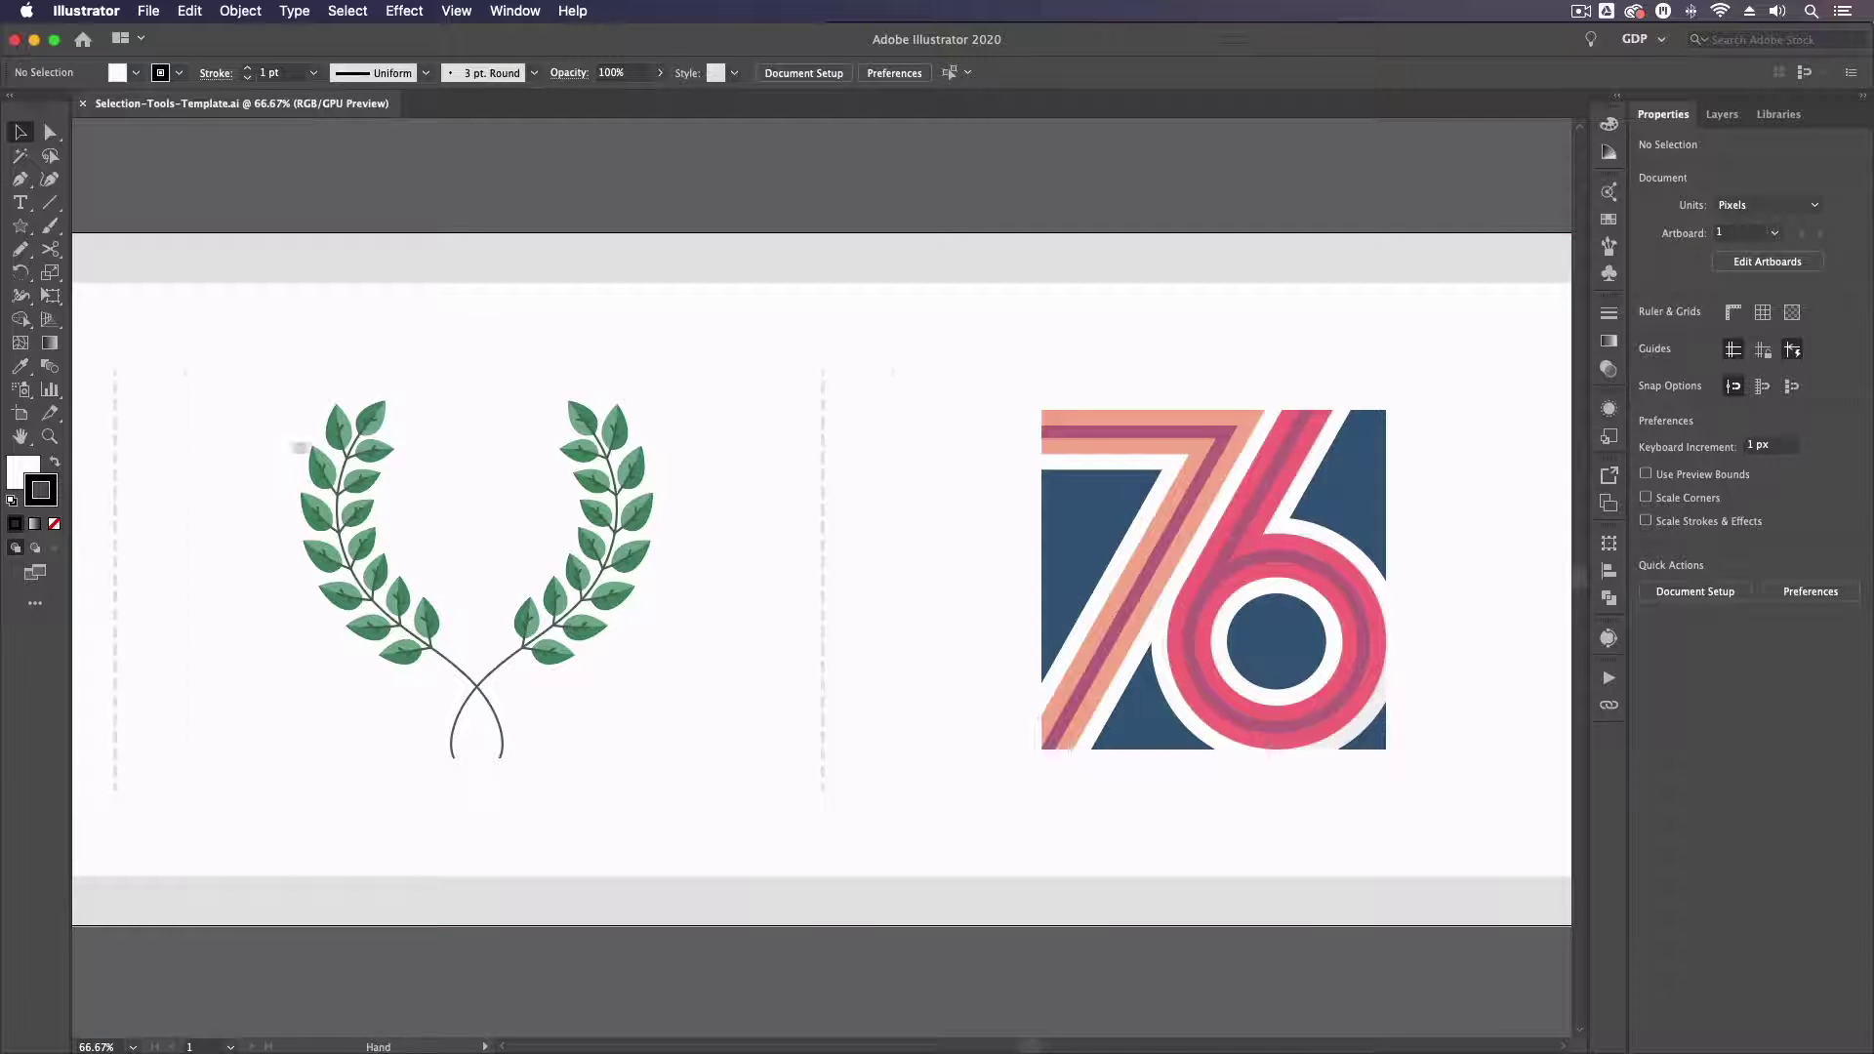
drag(305, 429, 686, 435)
drag(364, 473, 937, 493)
key(super+1)
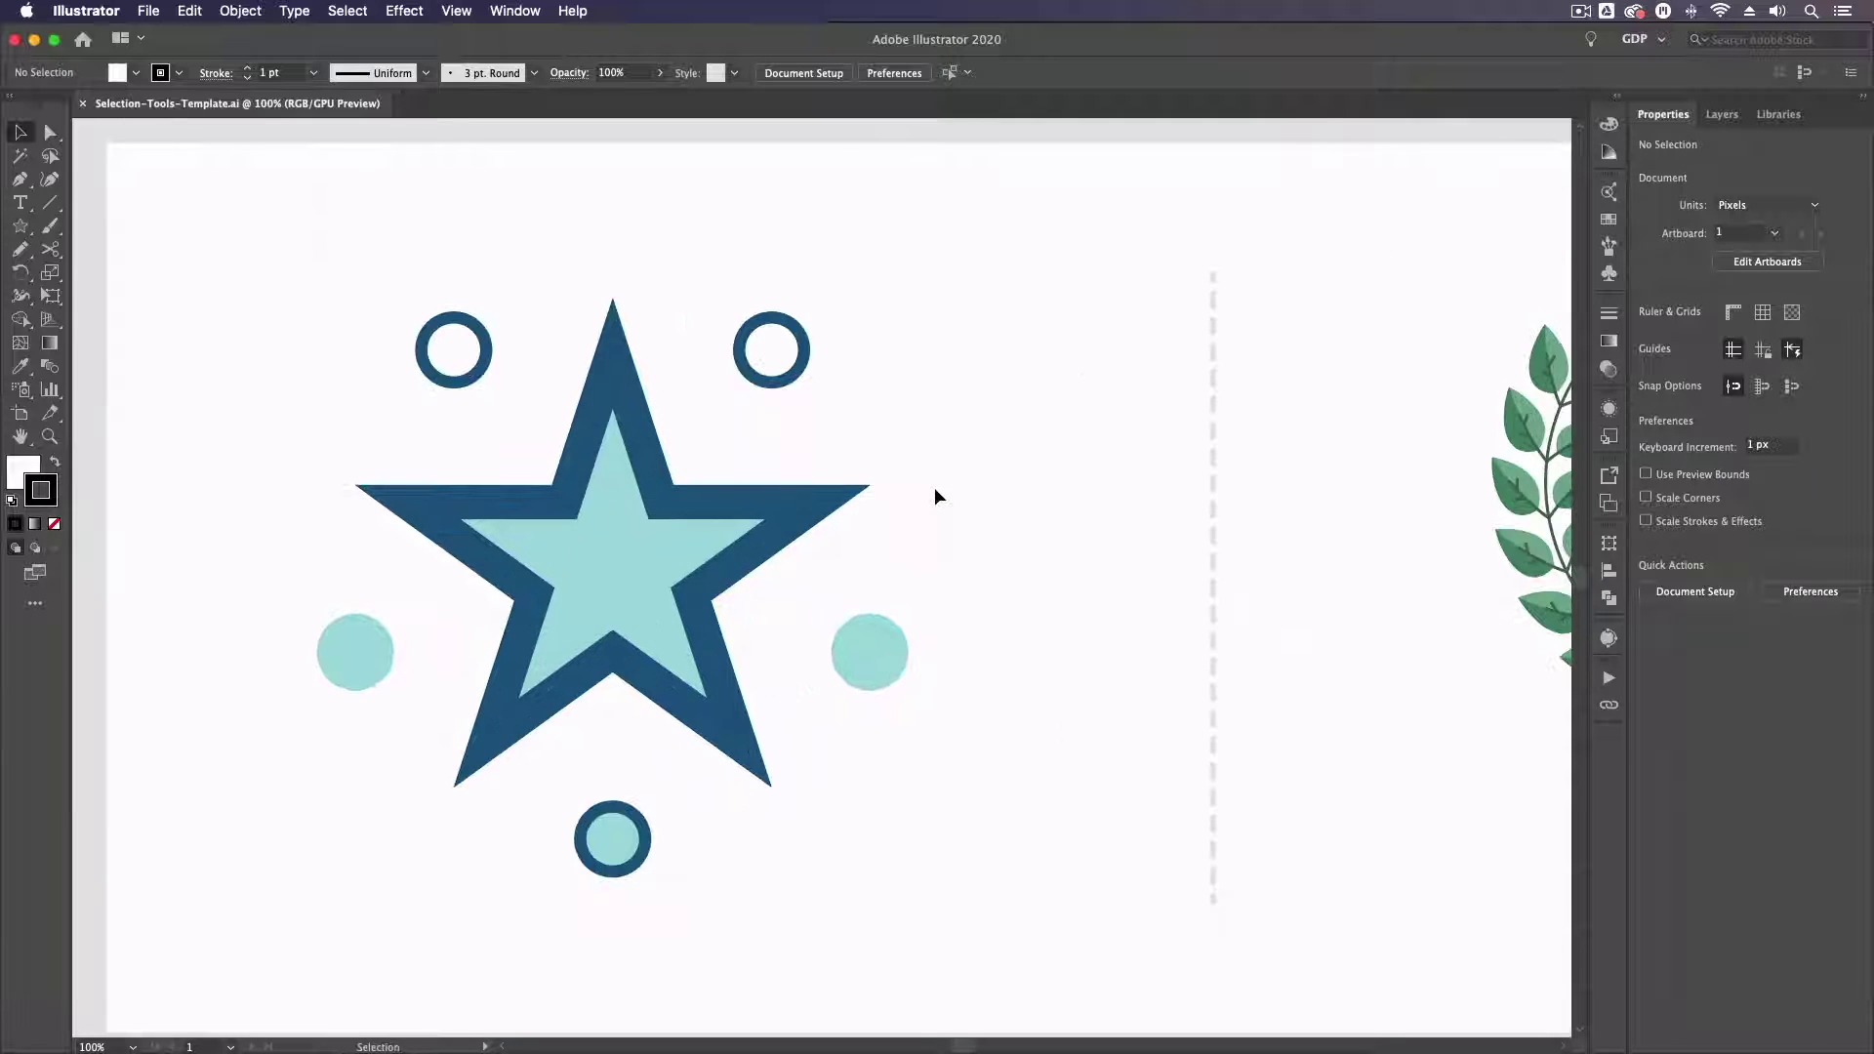
drag(670, 525, 759, 527)
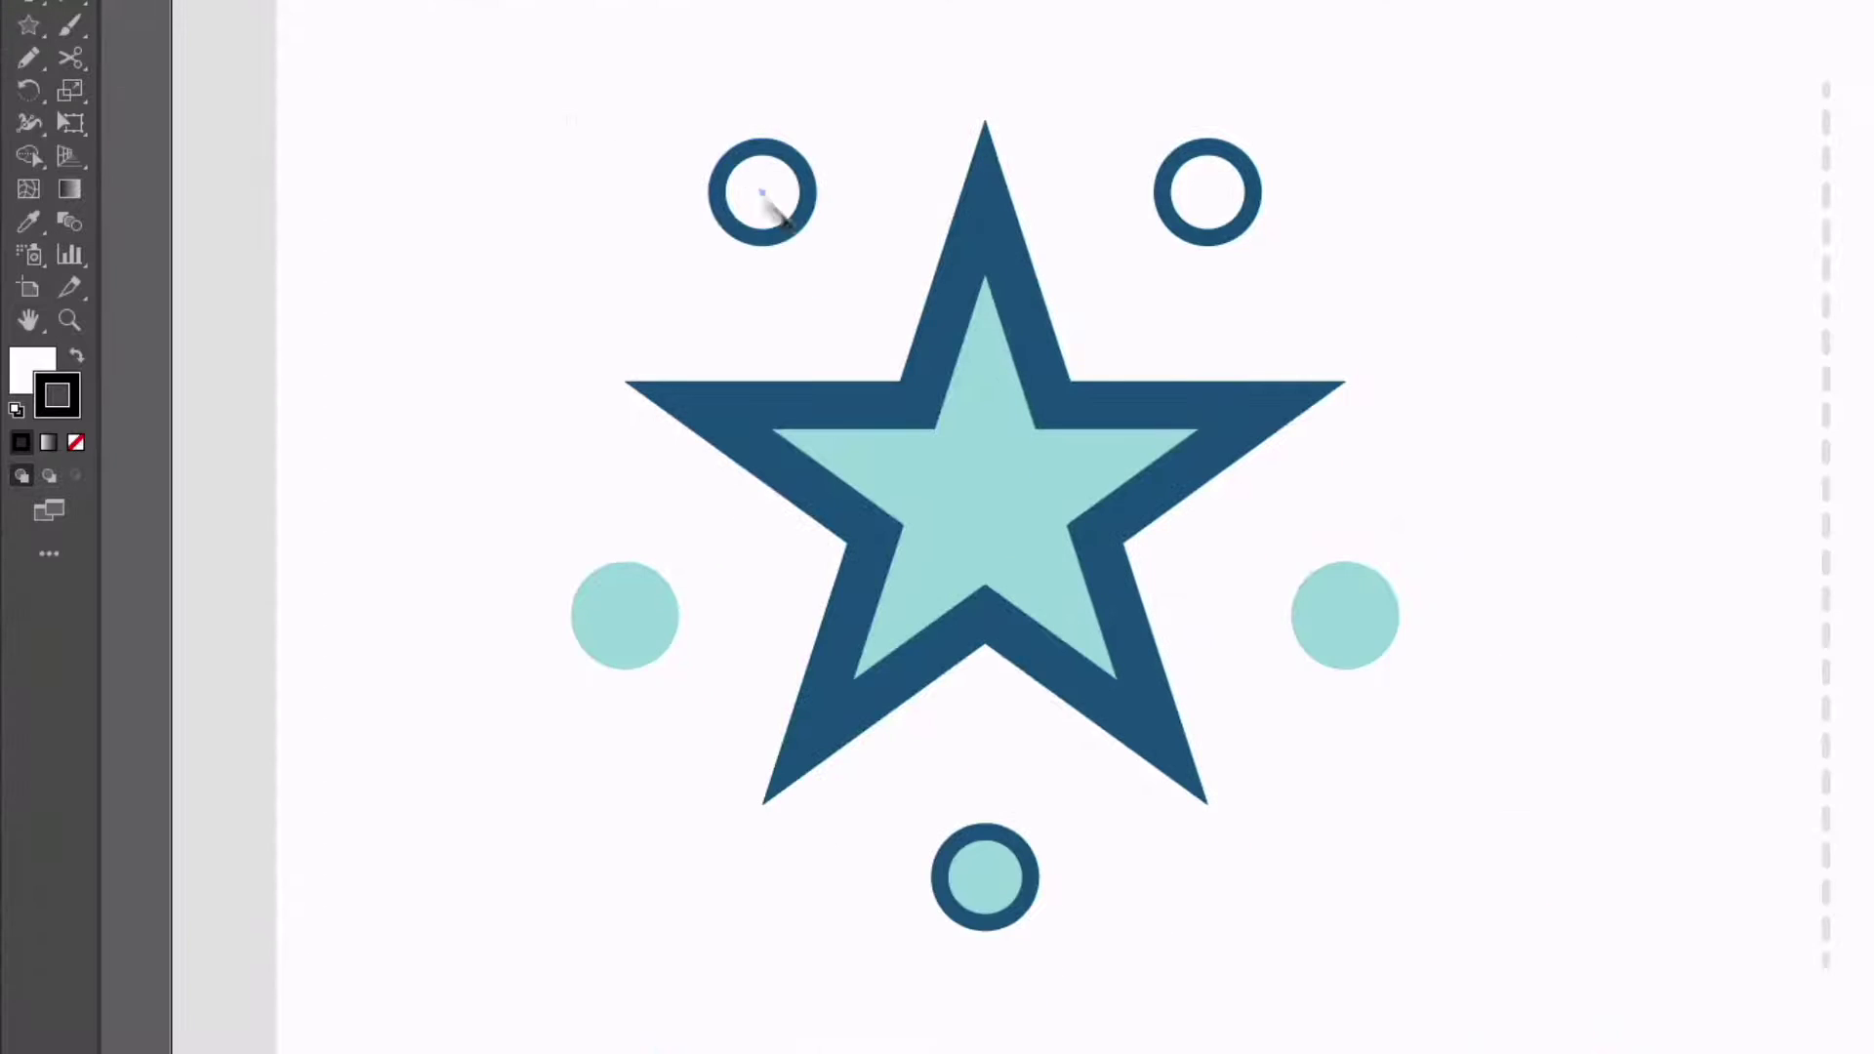
click(1078, 816)
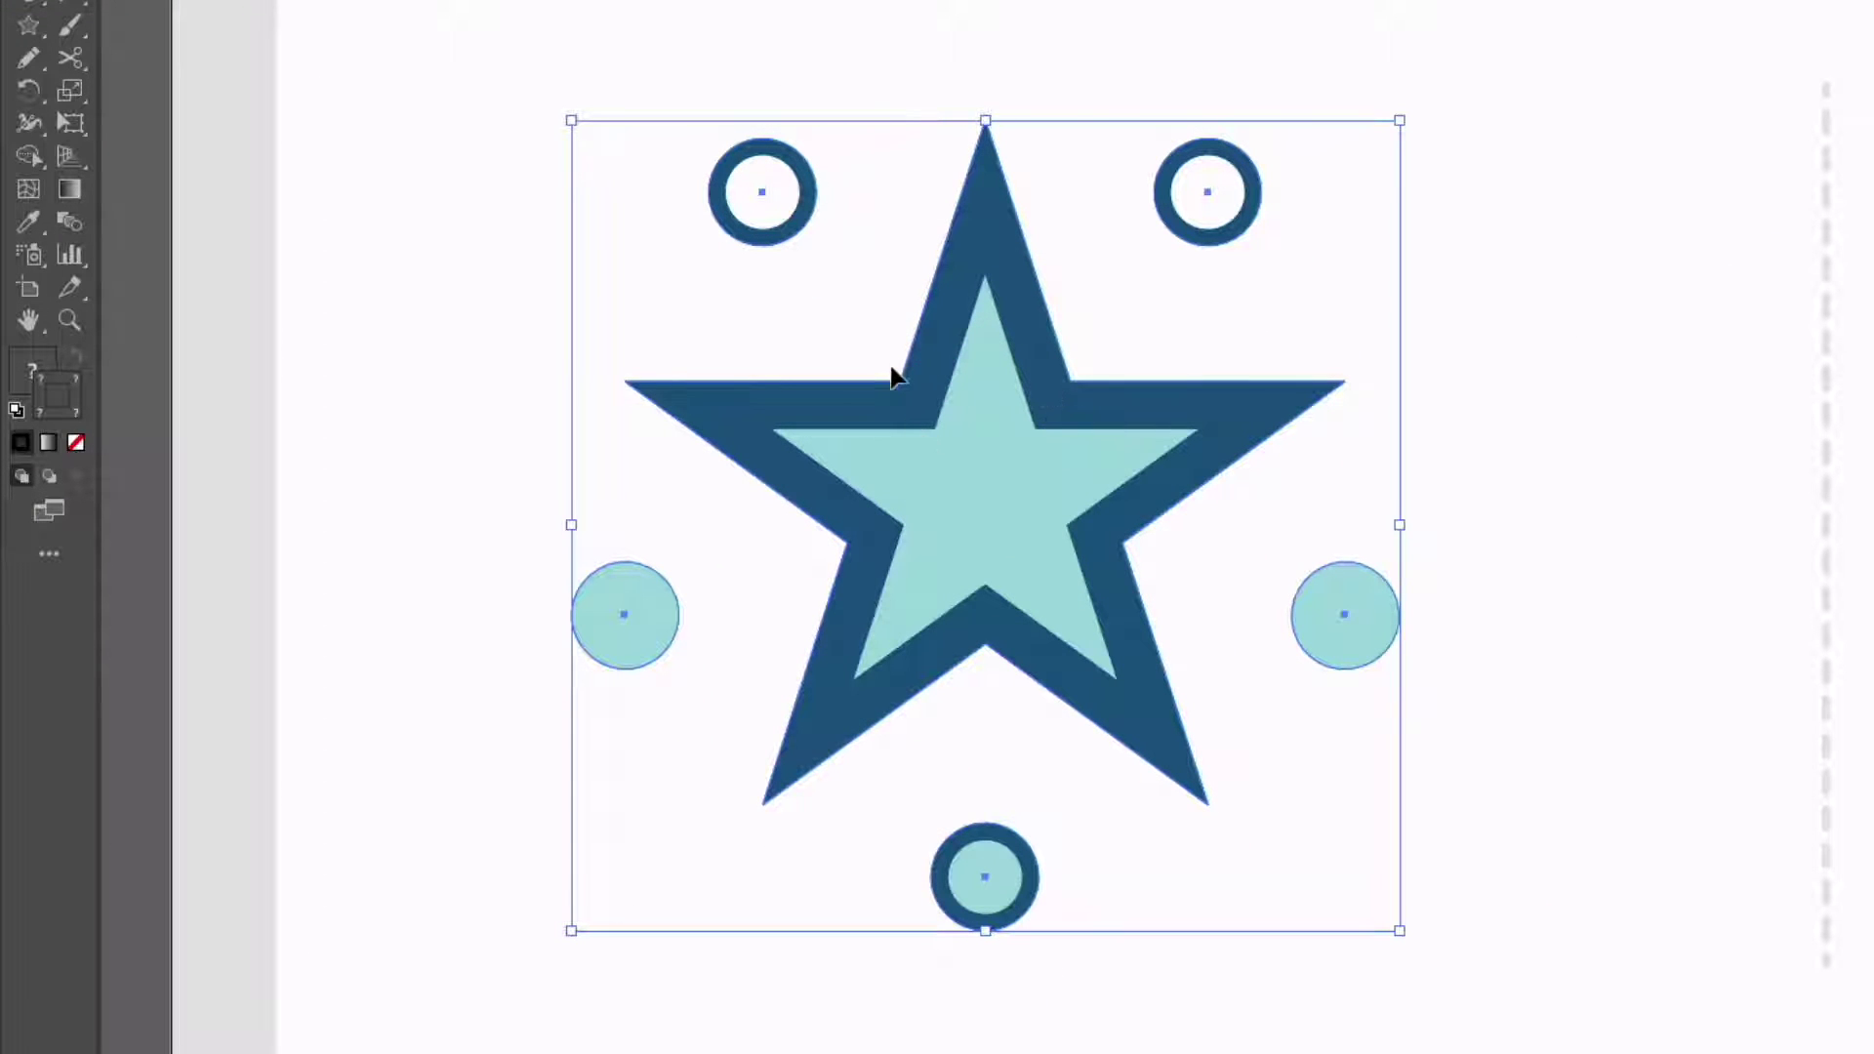
drag(946, 543, 1074, 531)
key(ctrl+z)
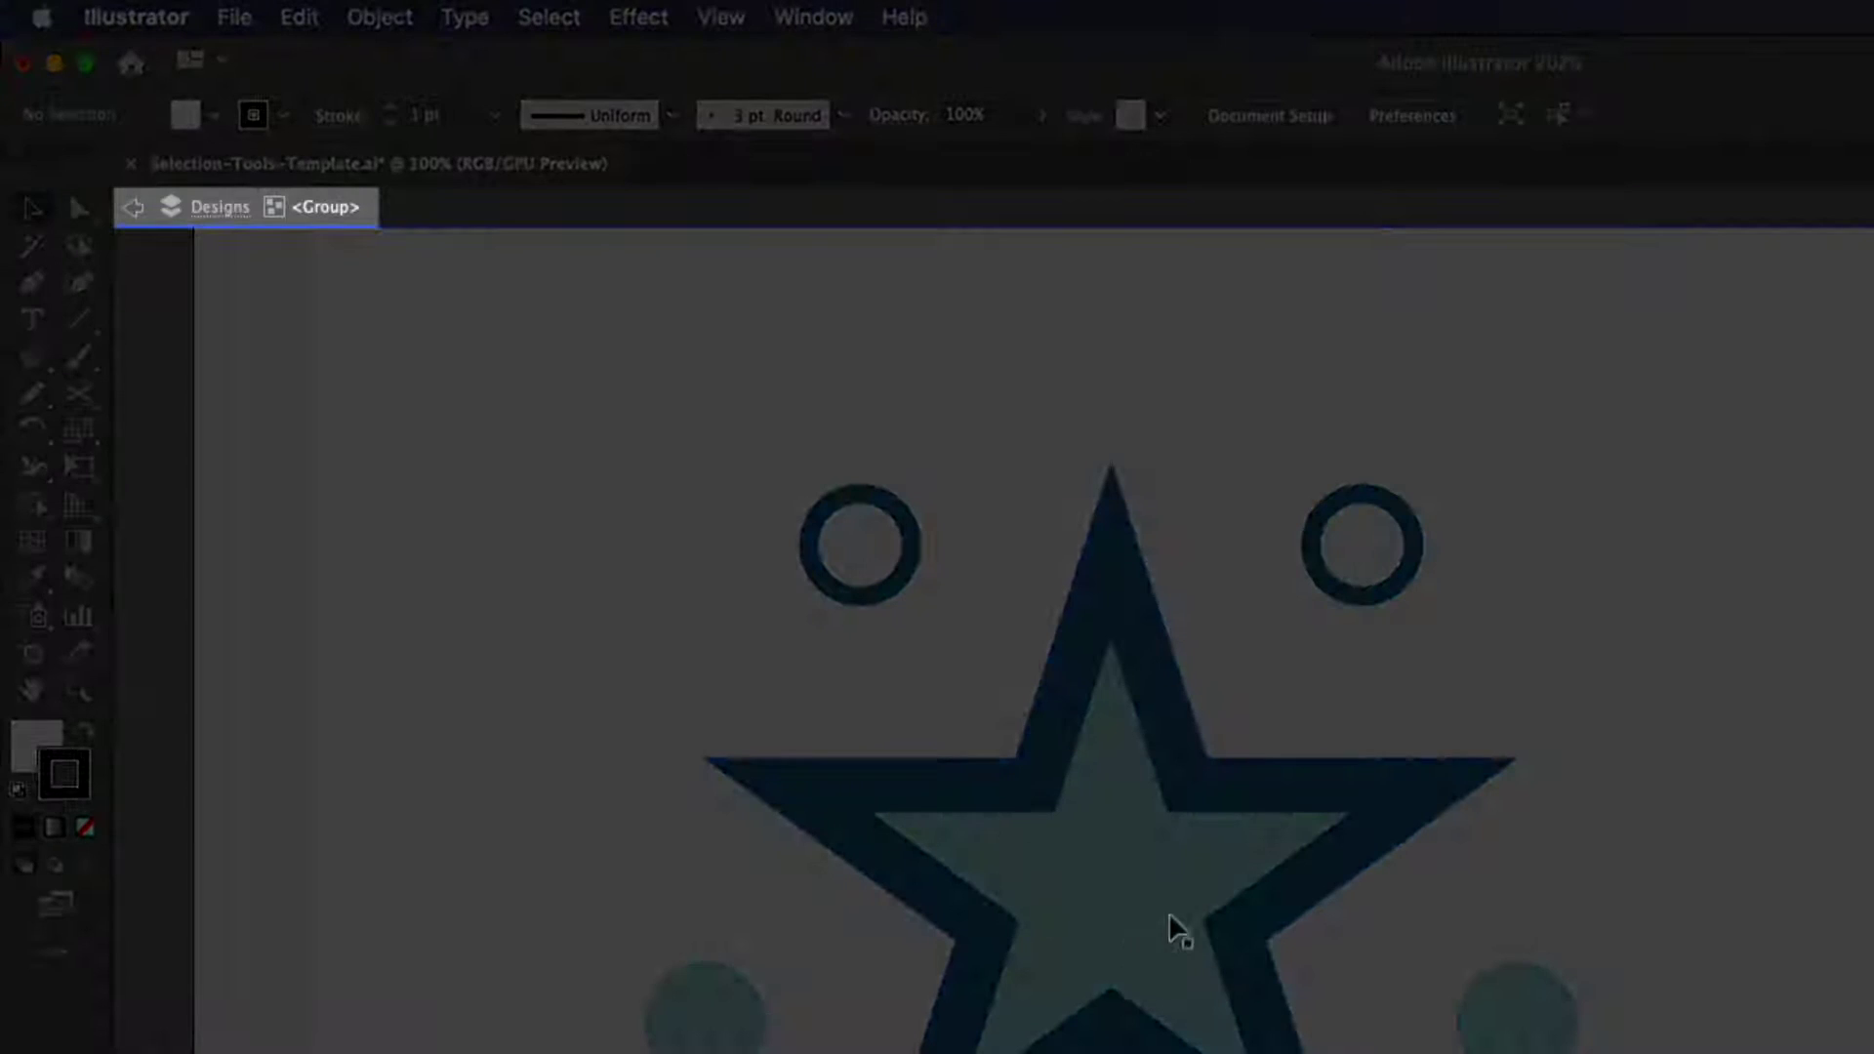
click(1080, 761)
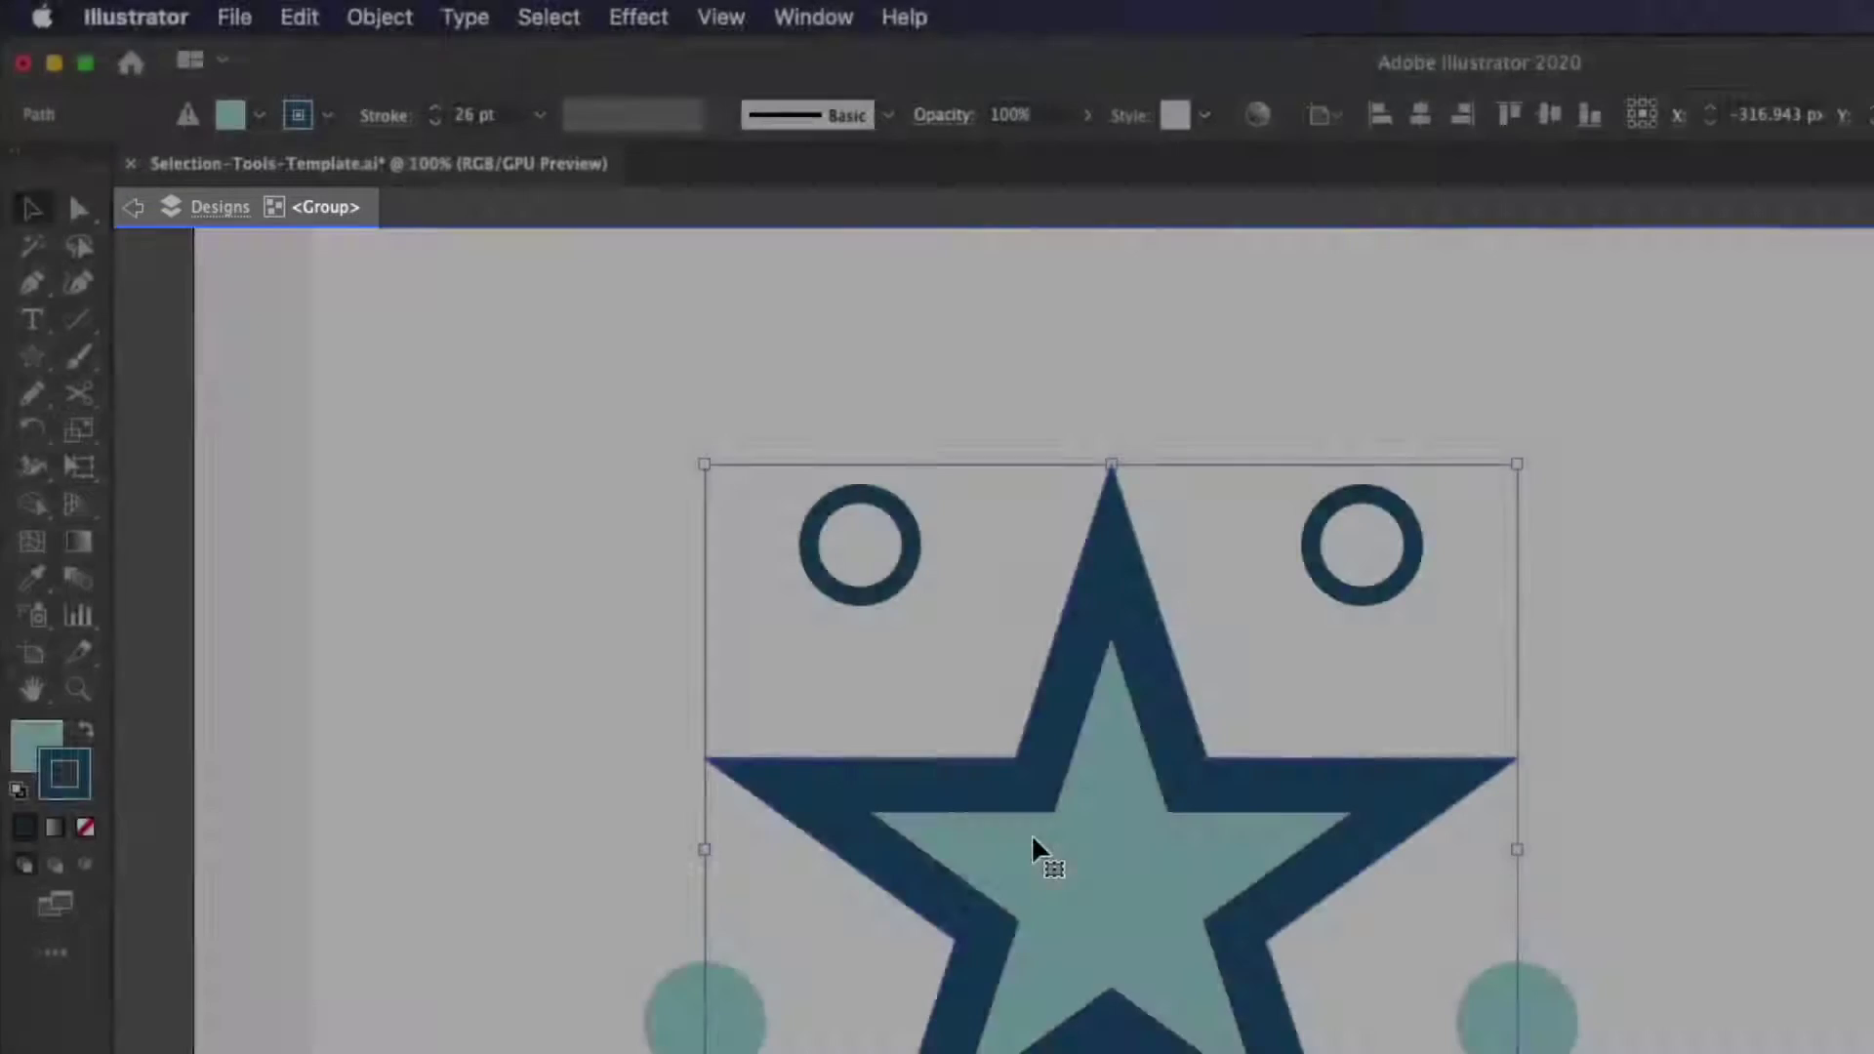
drag(1037, 849, 1791, 864)
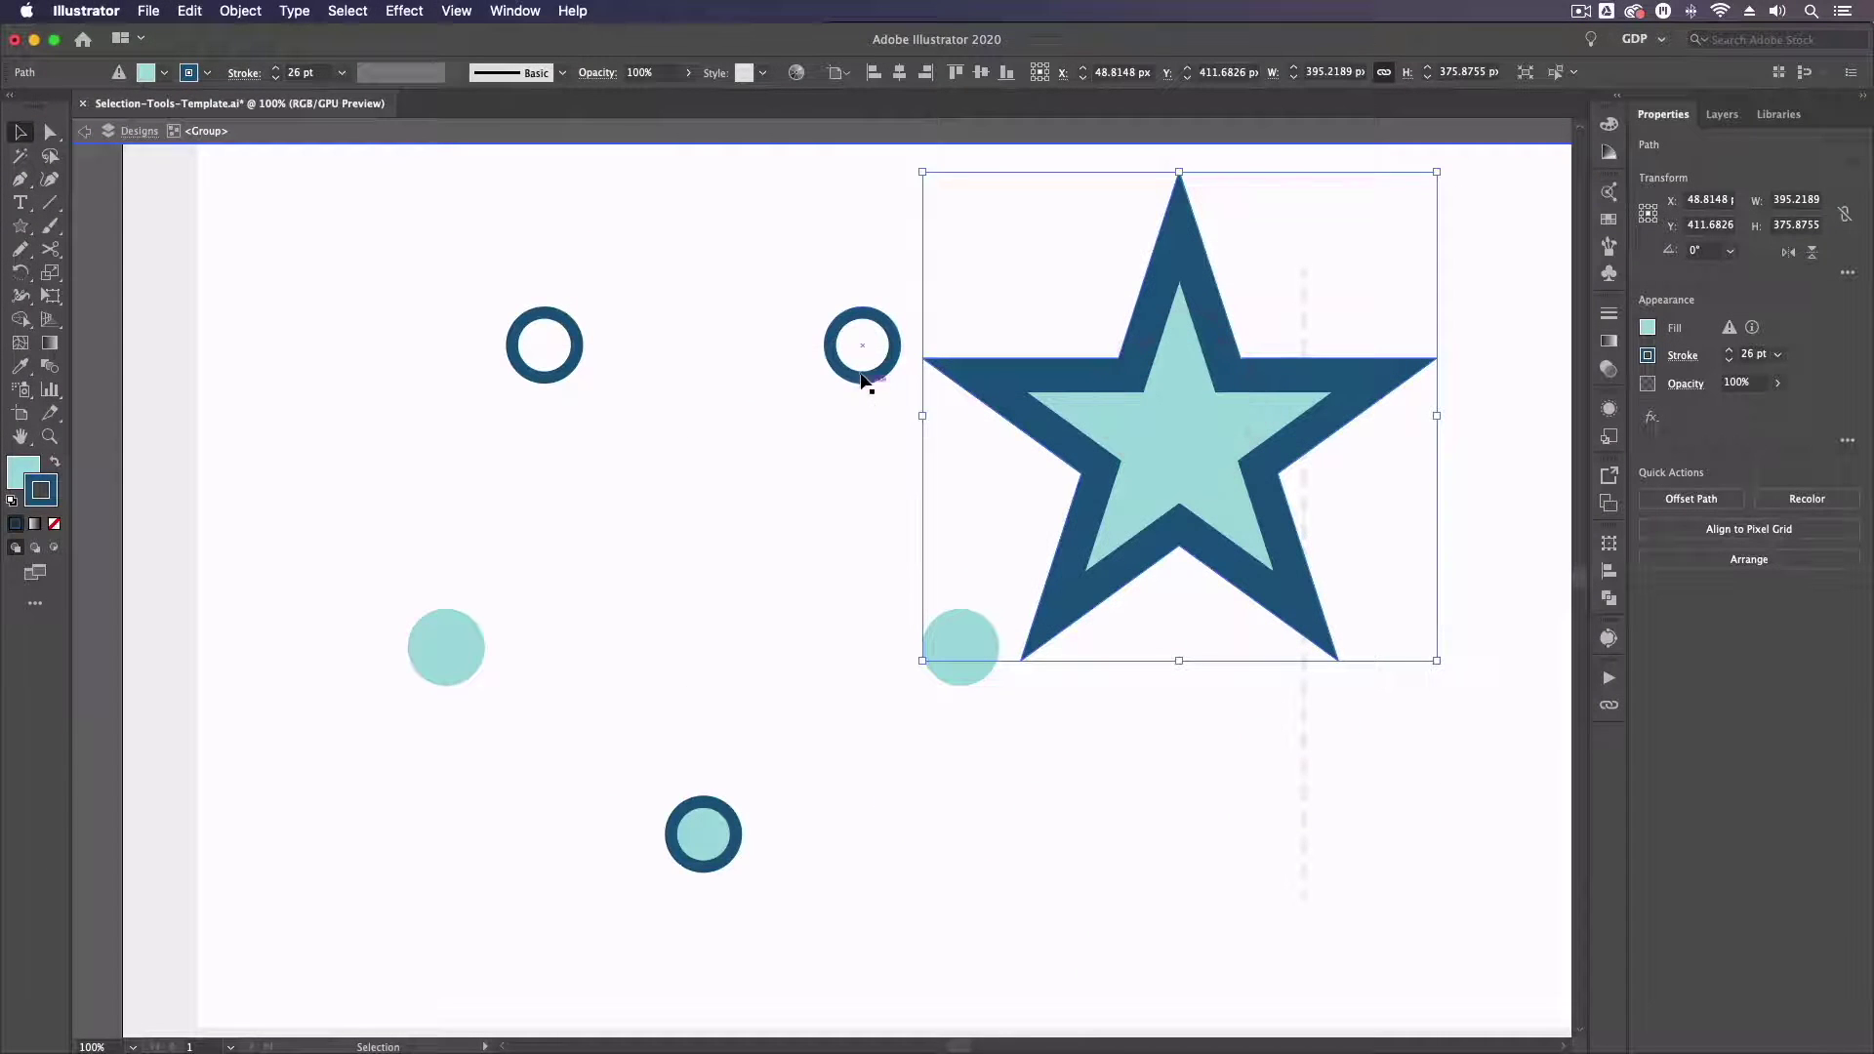
drag(862, 380, 733, 336)
key(ctrl+z)
key(ctrl+z)
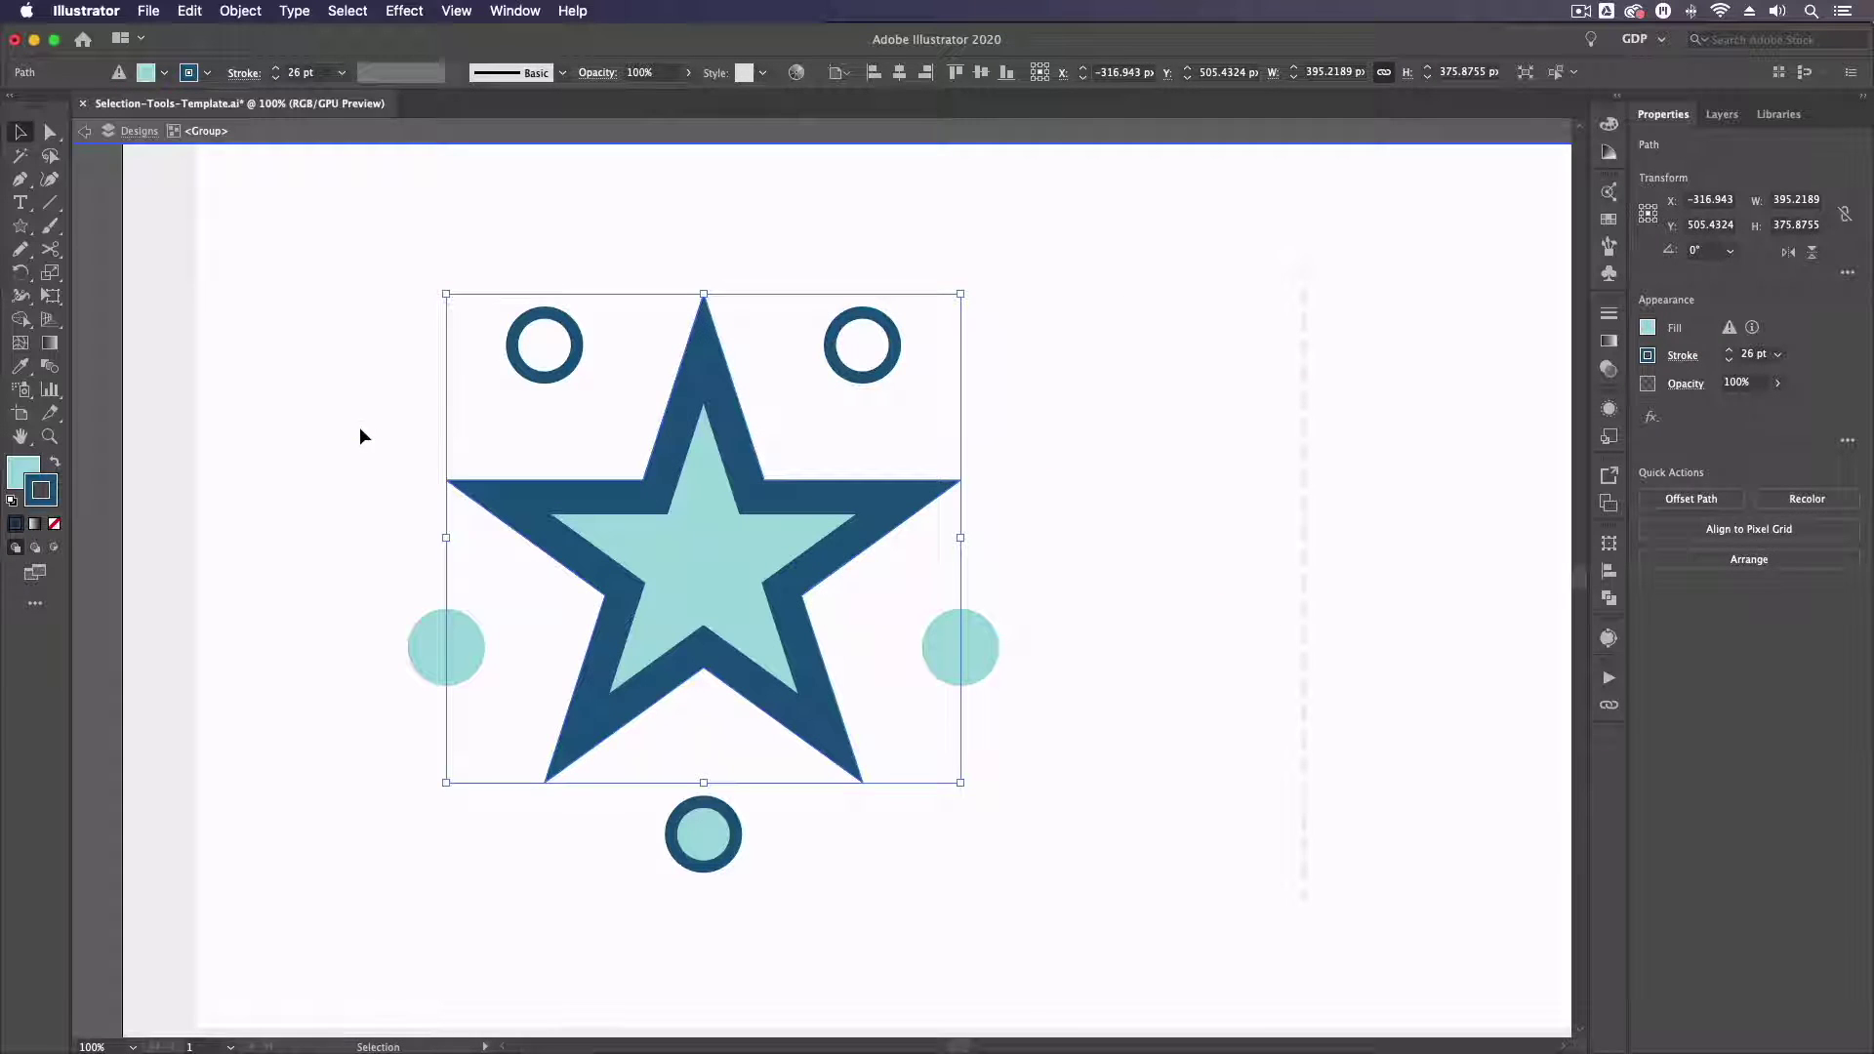
double_click(359, 435)
click(551, 517)
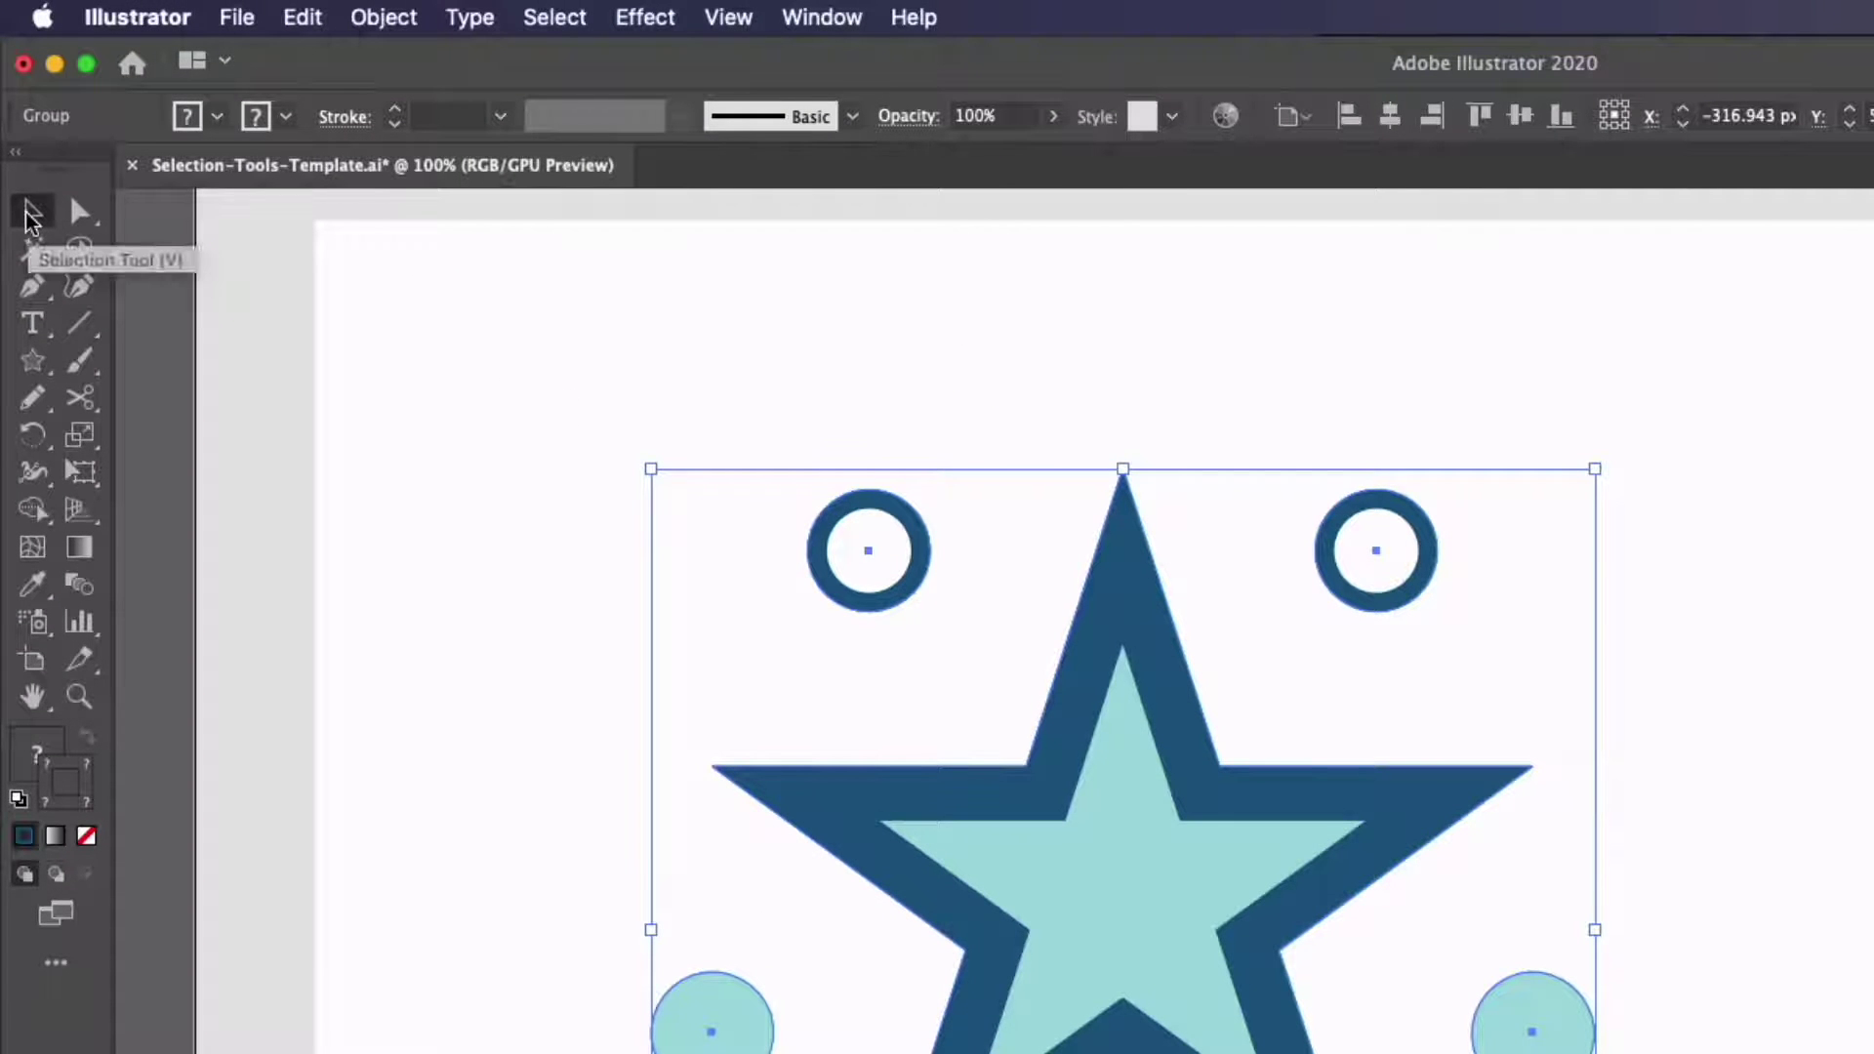
double_click(29, 213)
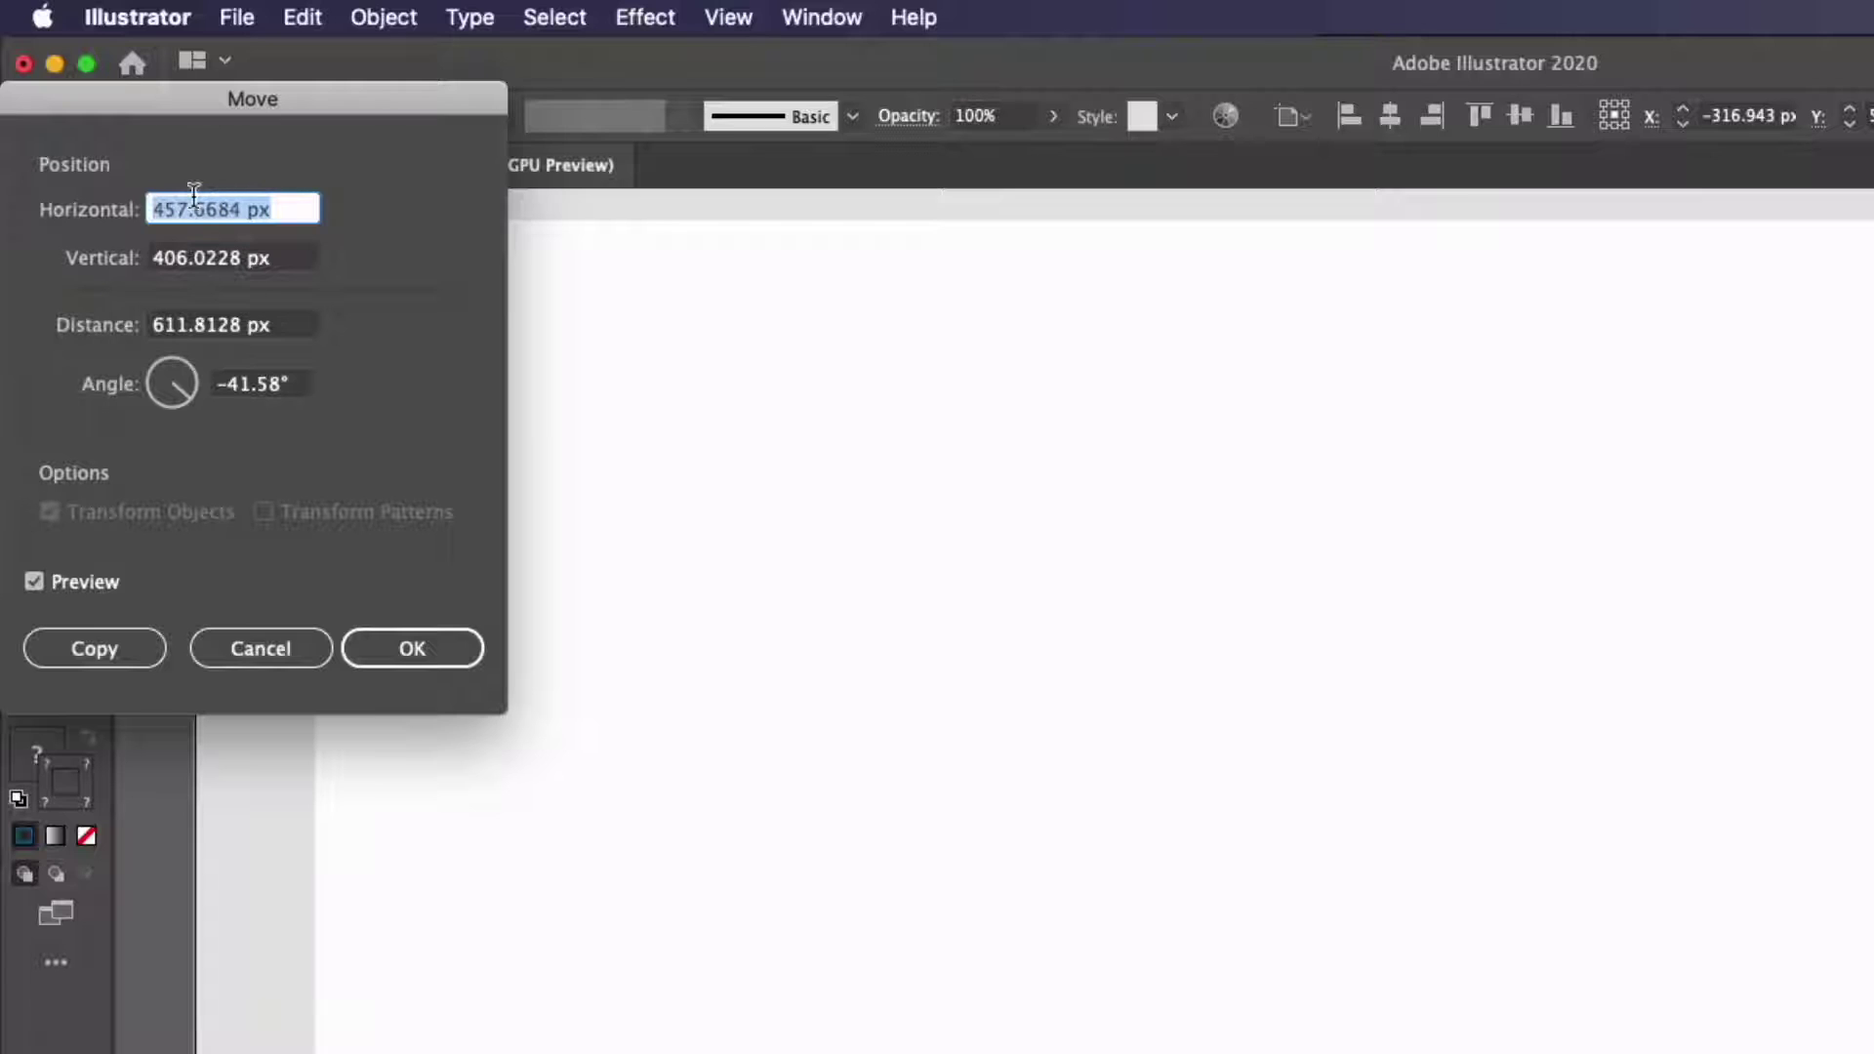
double_click(185, 257)
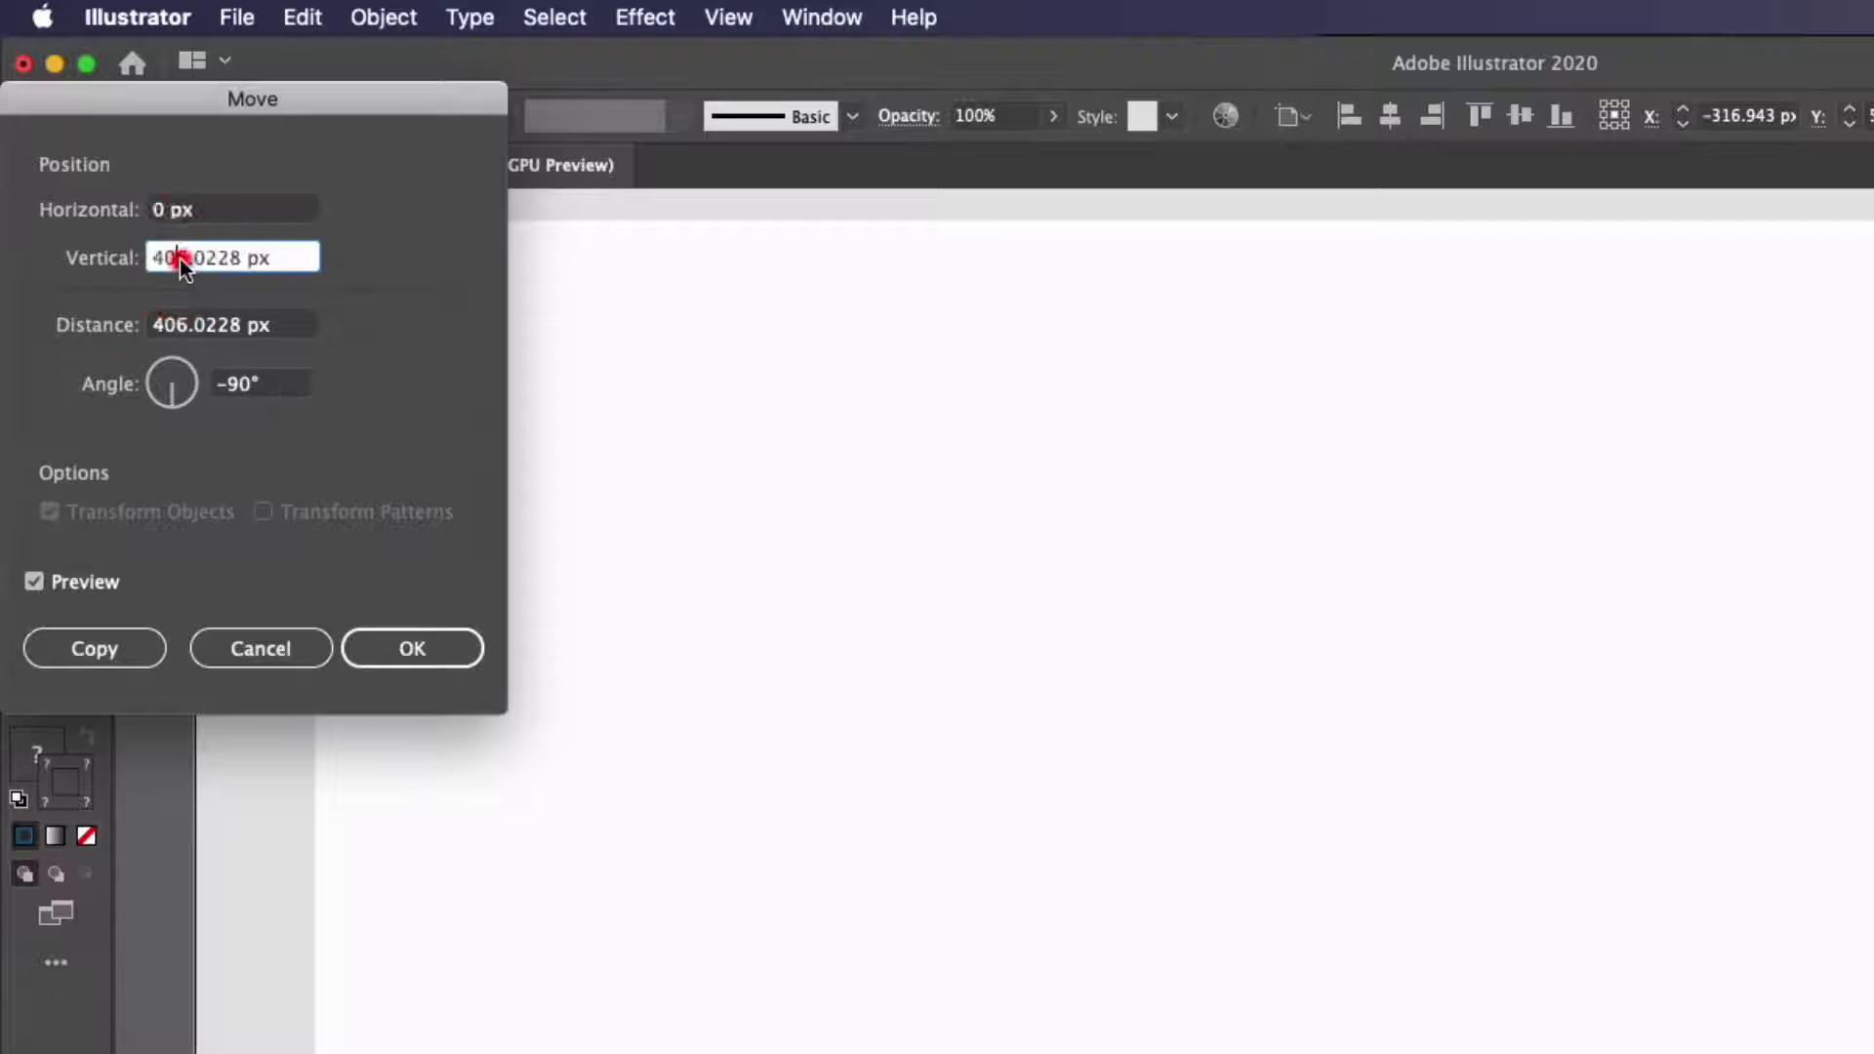
text(0)
click(270, 389)
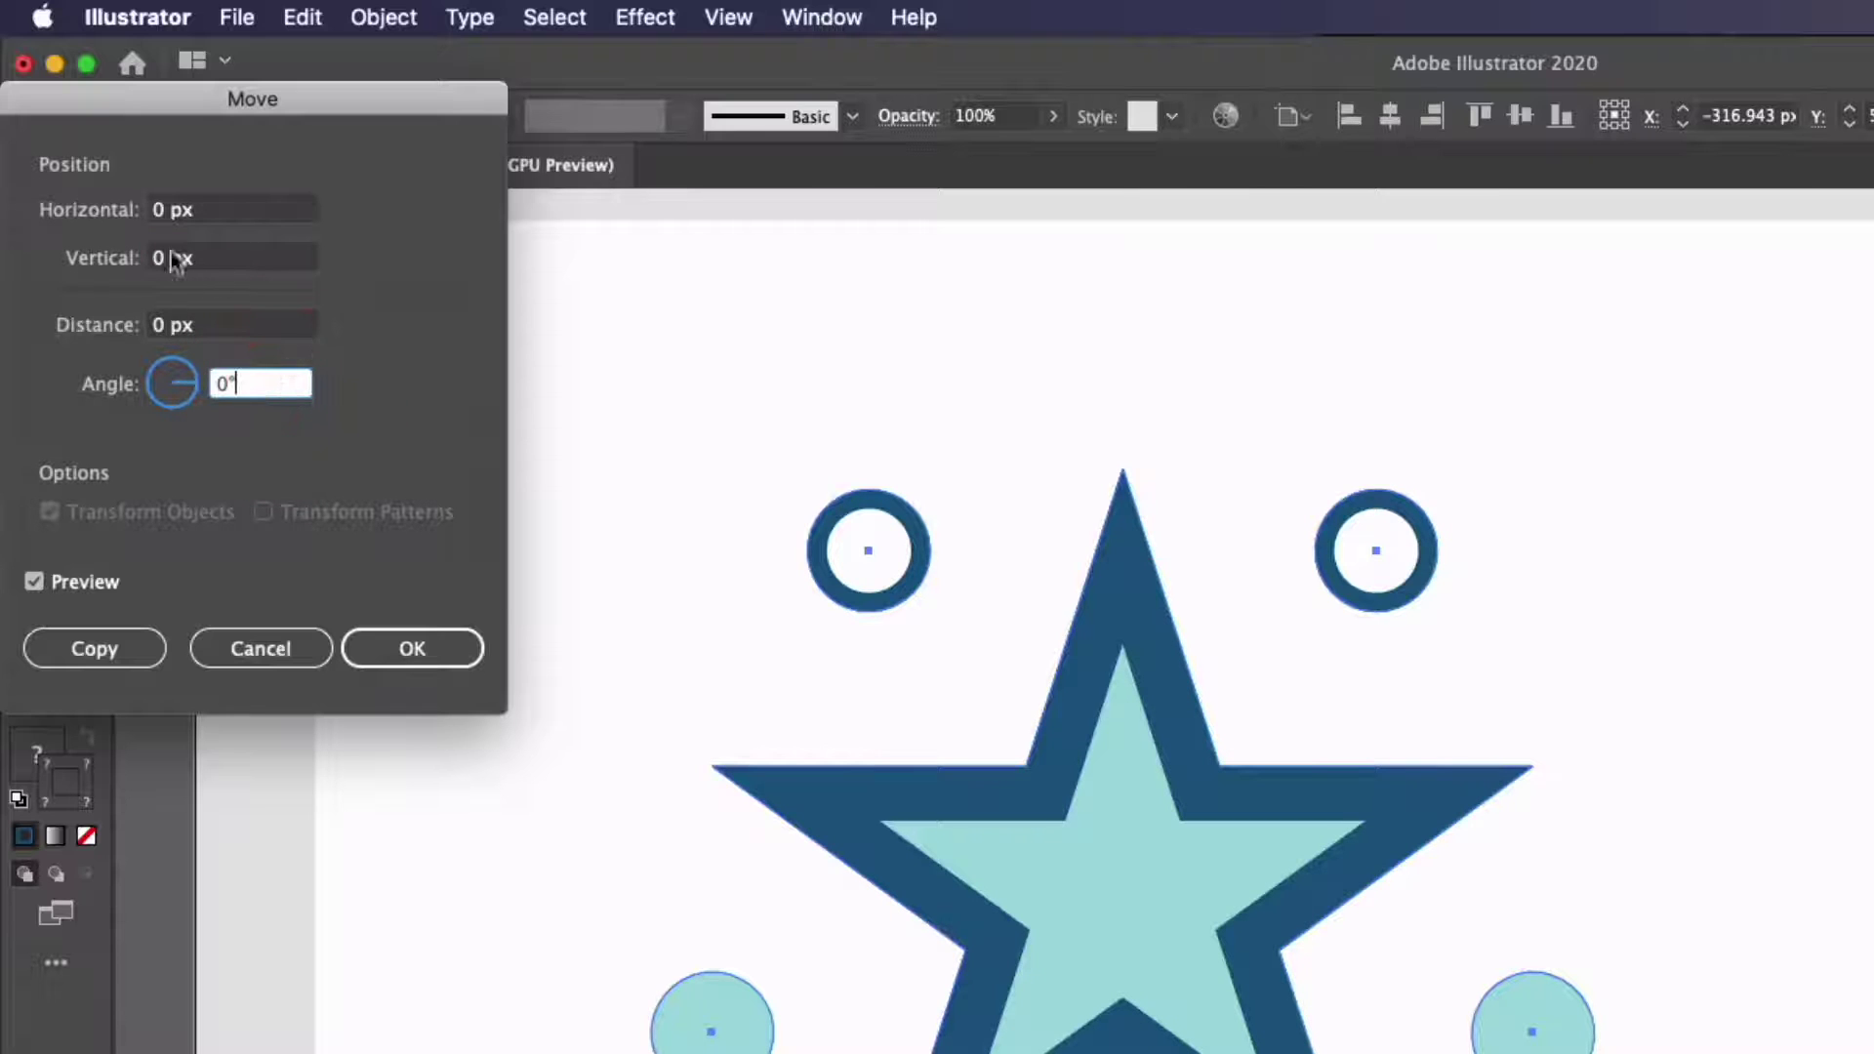
double_click(171, 211)
click(238, 648)
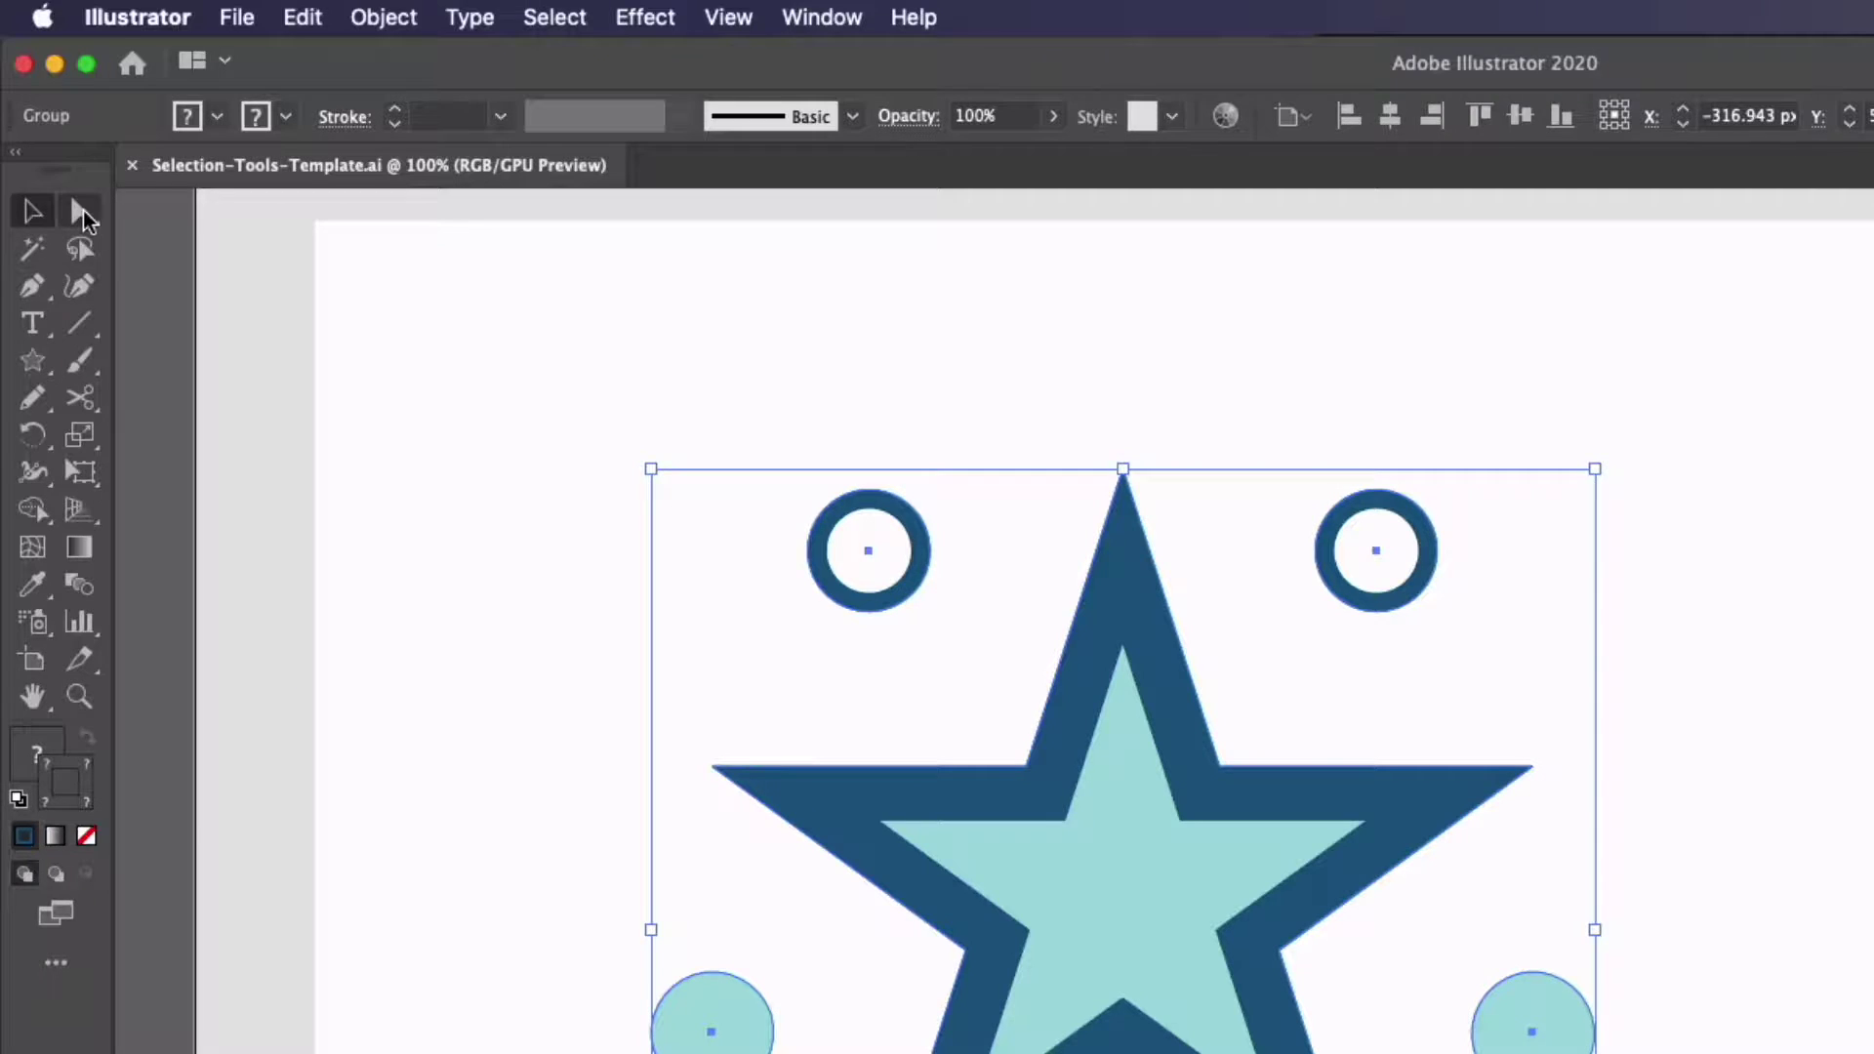
click(82, 210)
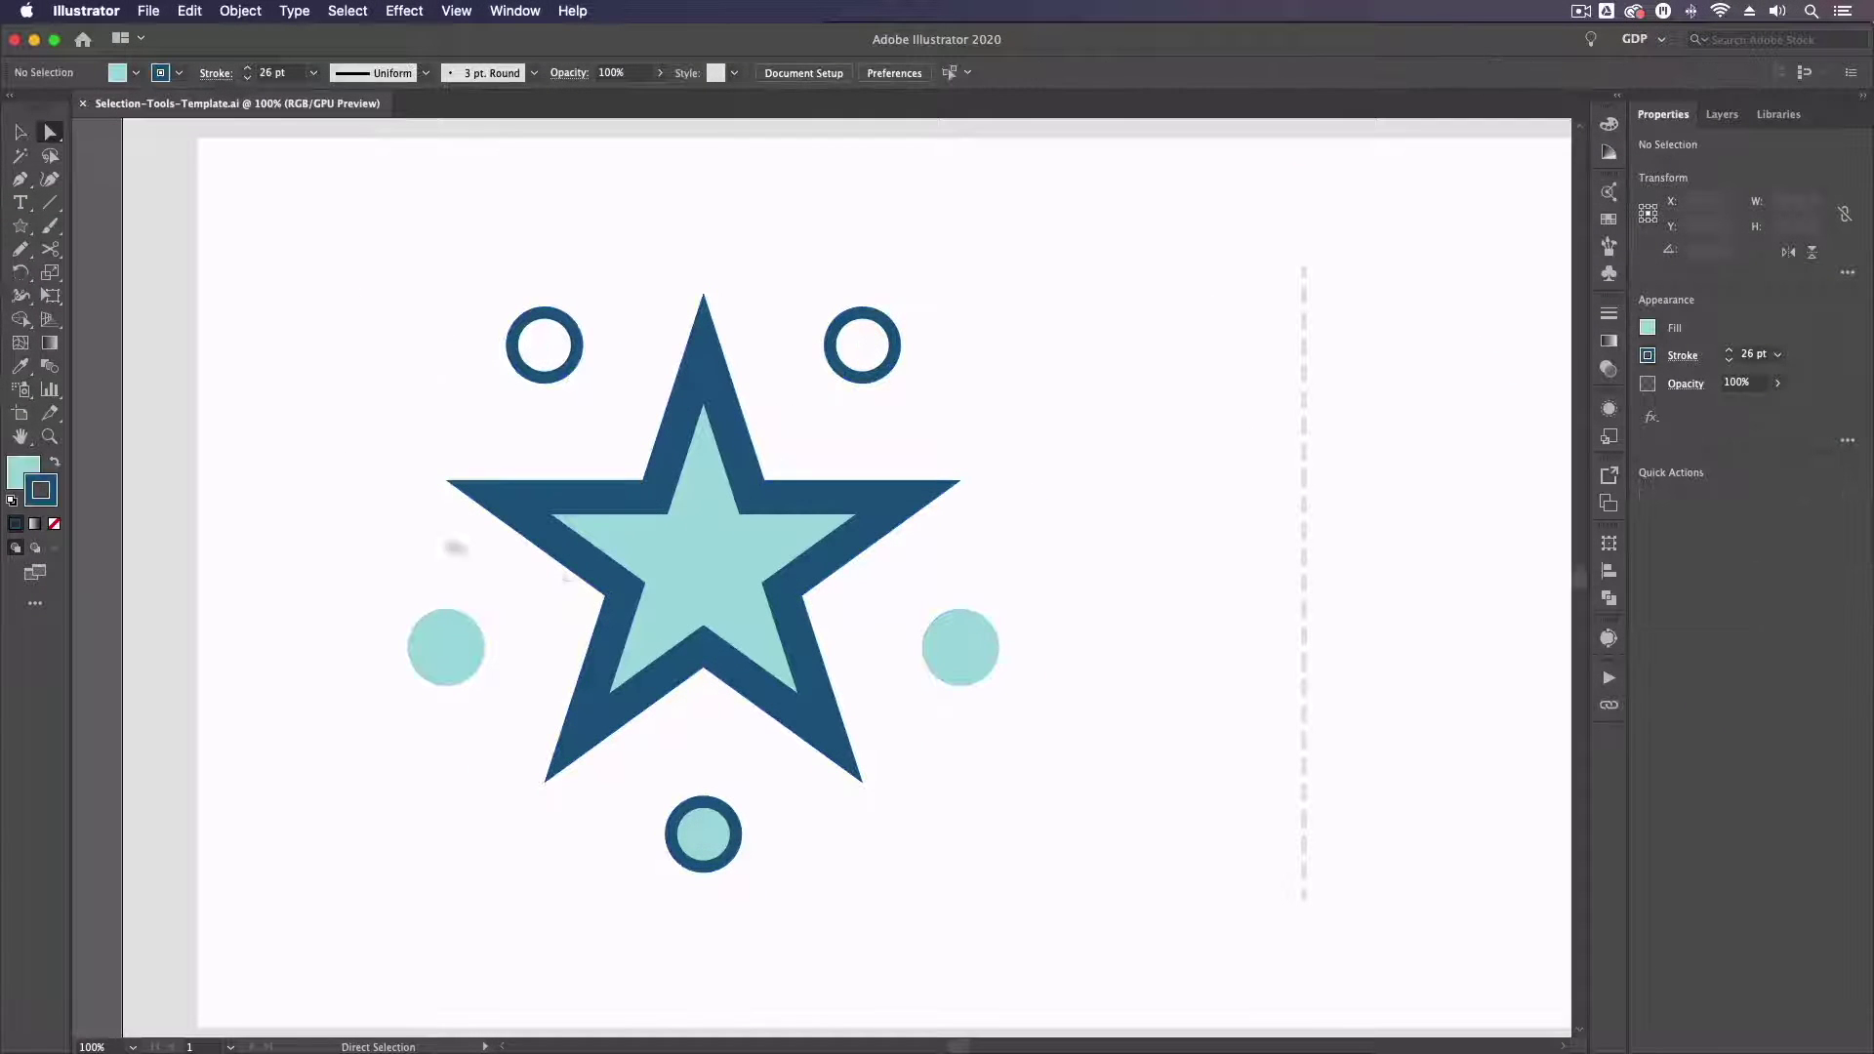
drag(672, 549, 1233, 455)
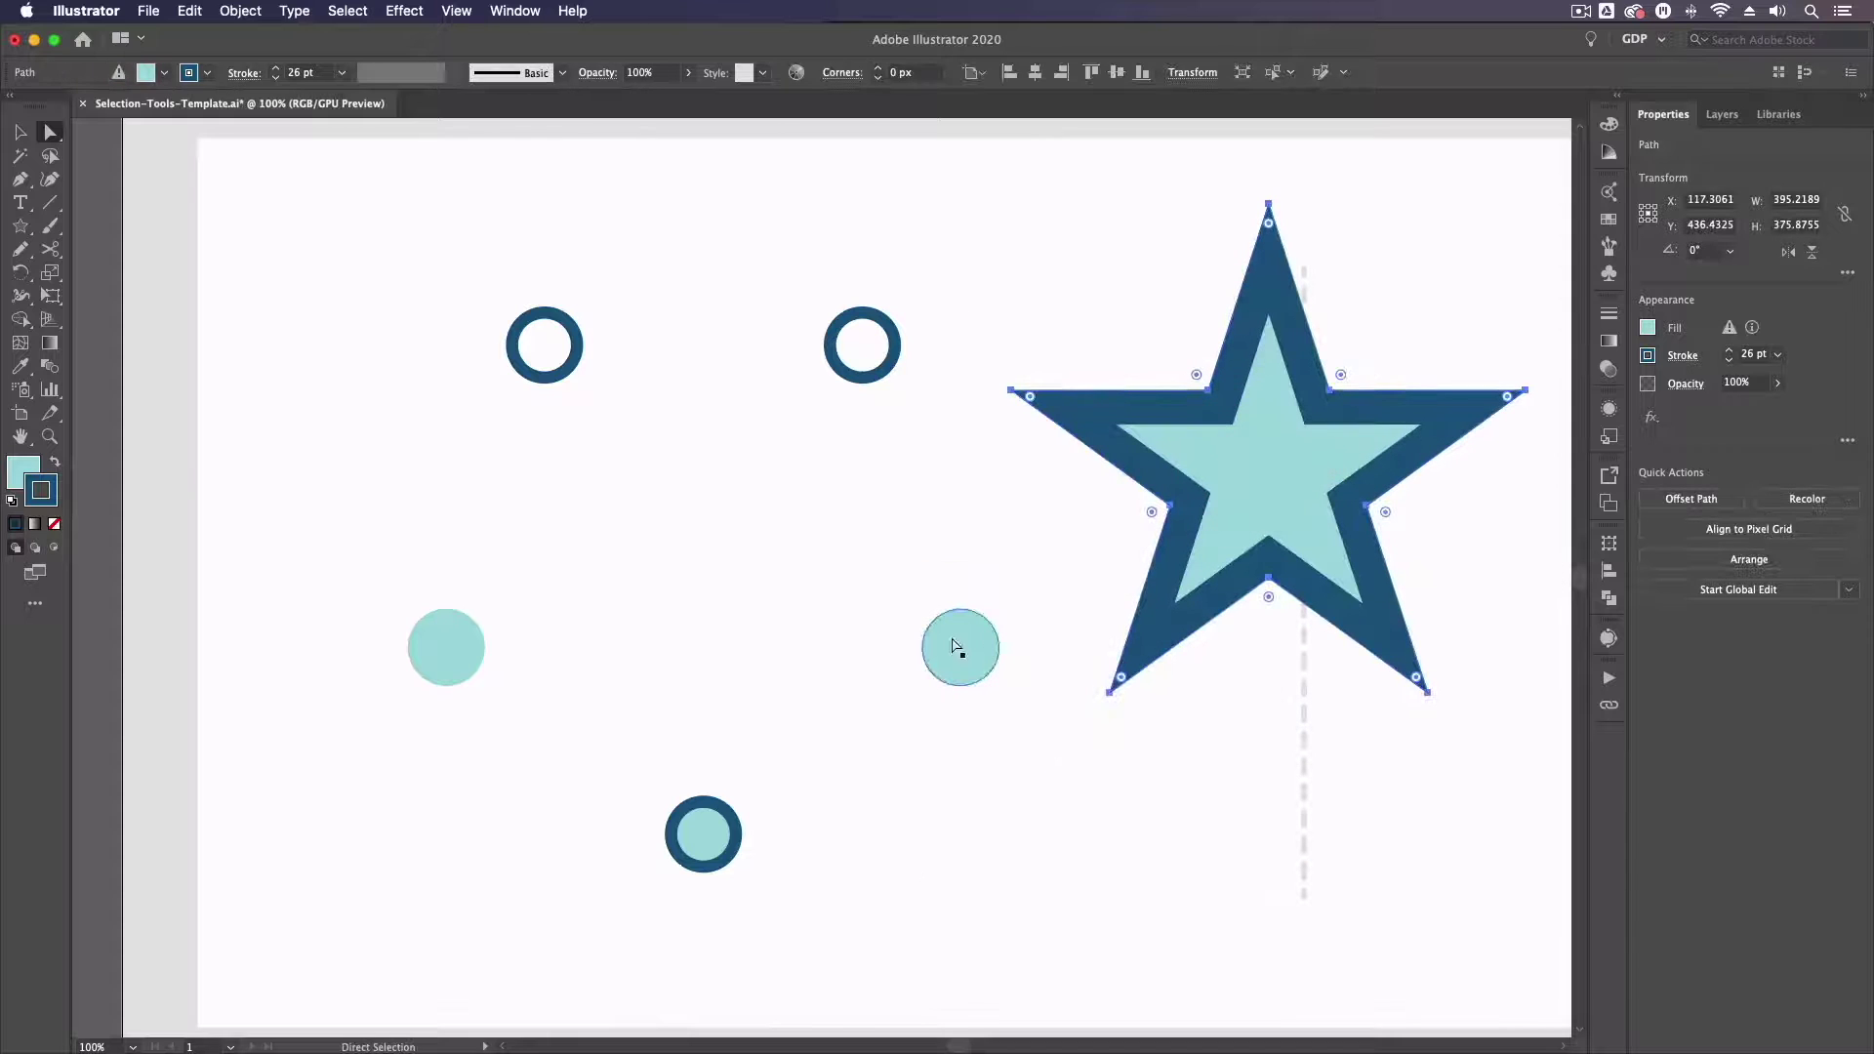
drag(960, 637, 1182, 805)
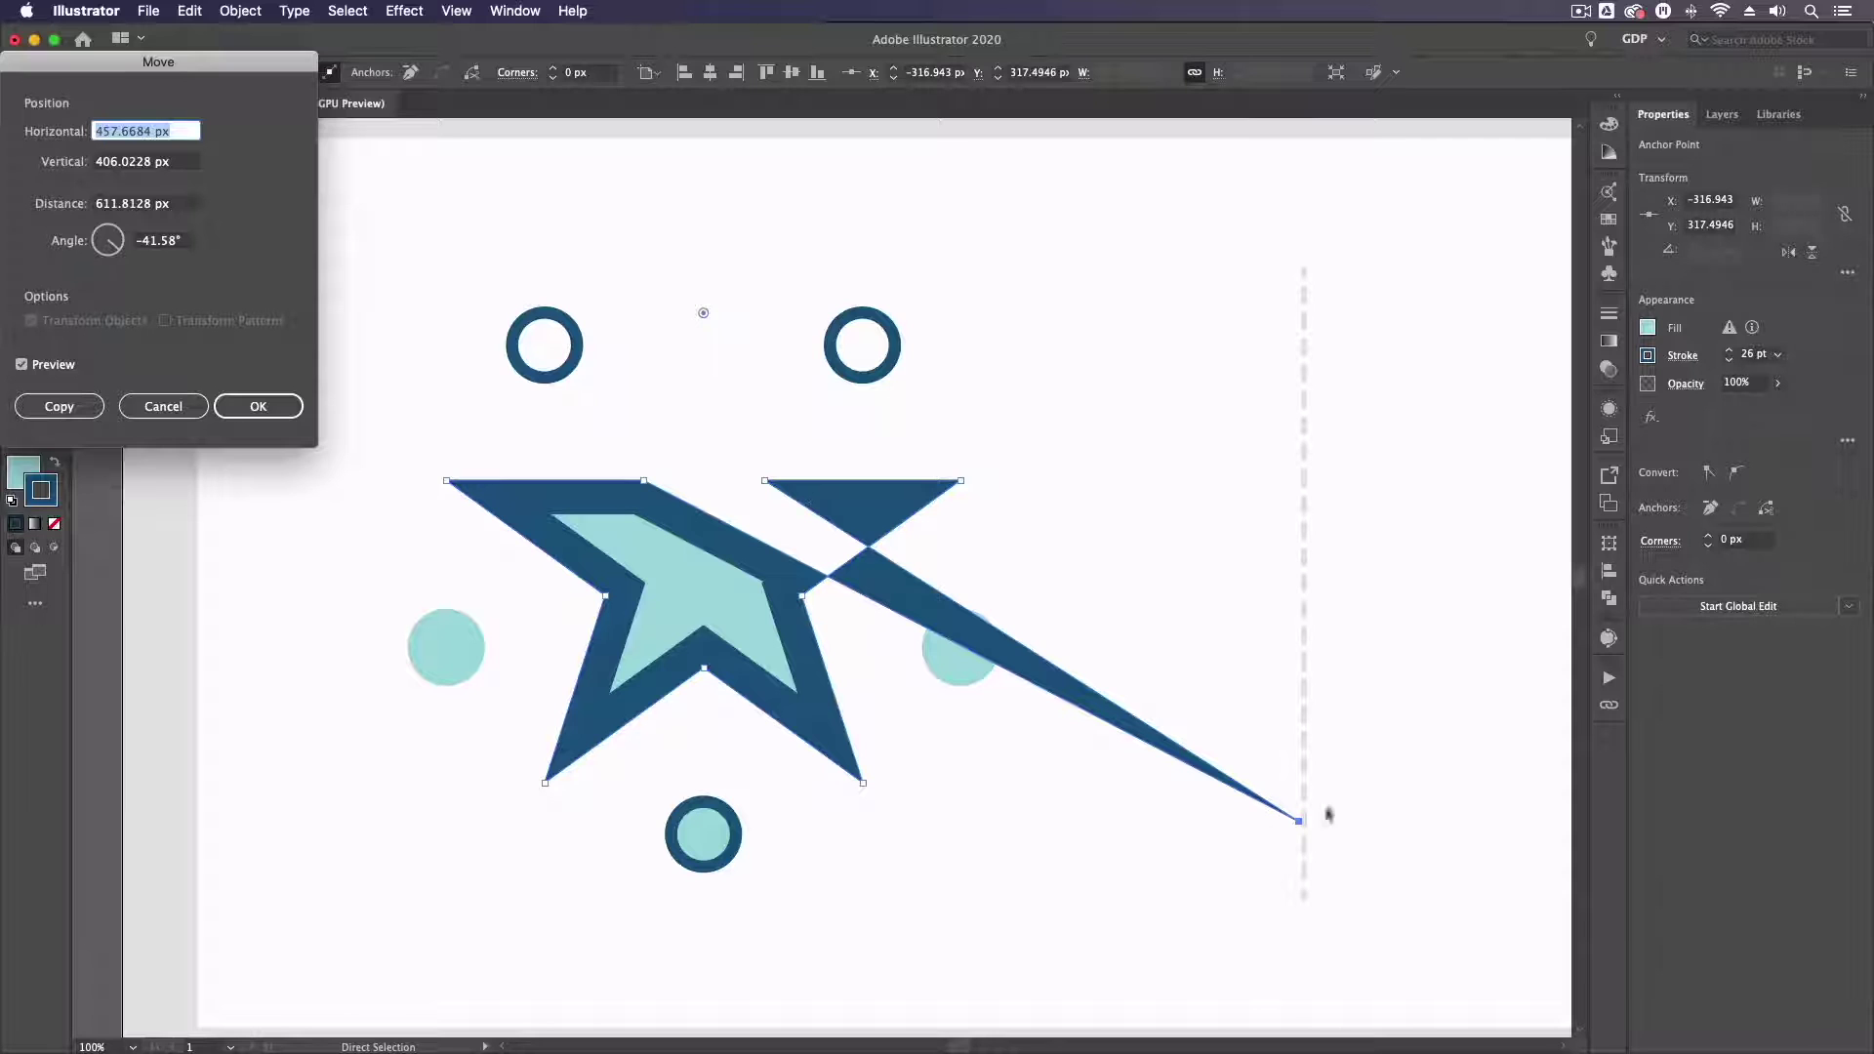
click(176, 412)
key(v)
- Isolate the star-and-circles group and select its top-left ring
click(255, 222)
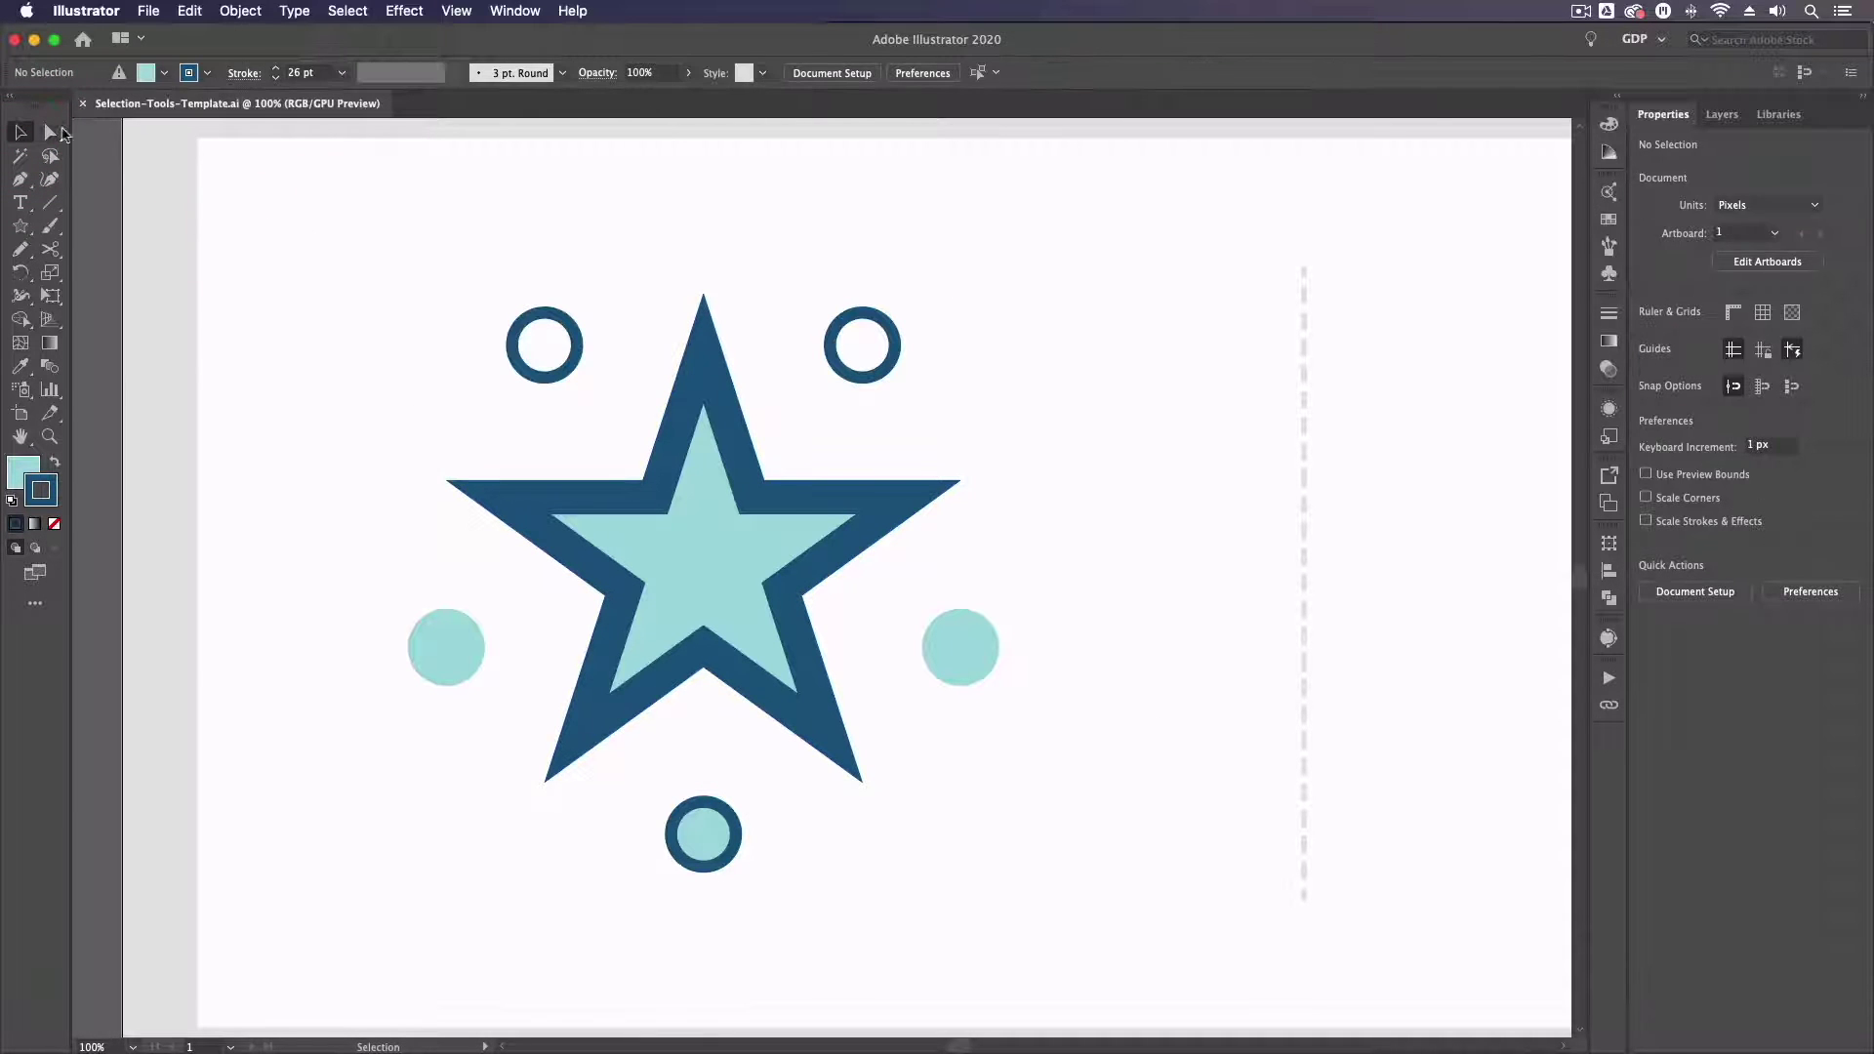
click(22, 134)
click(704, 461)
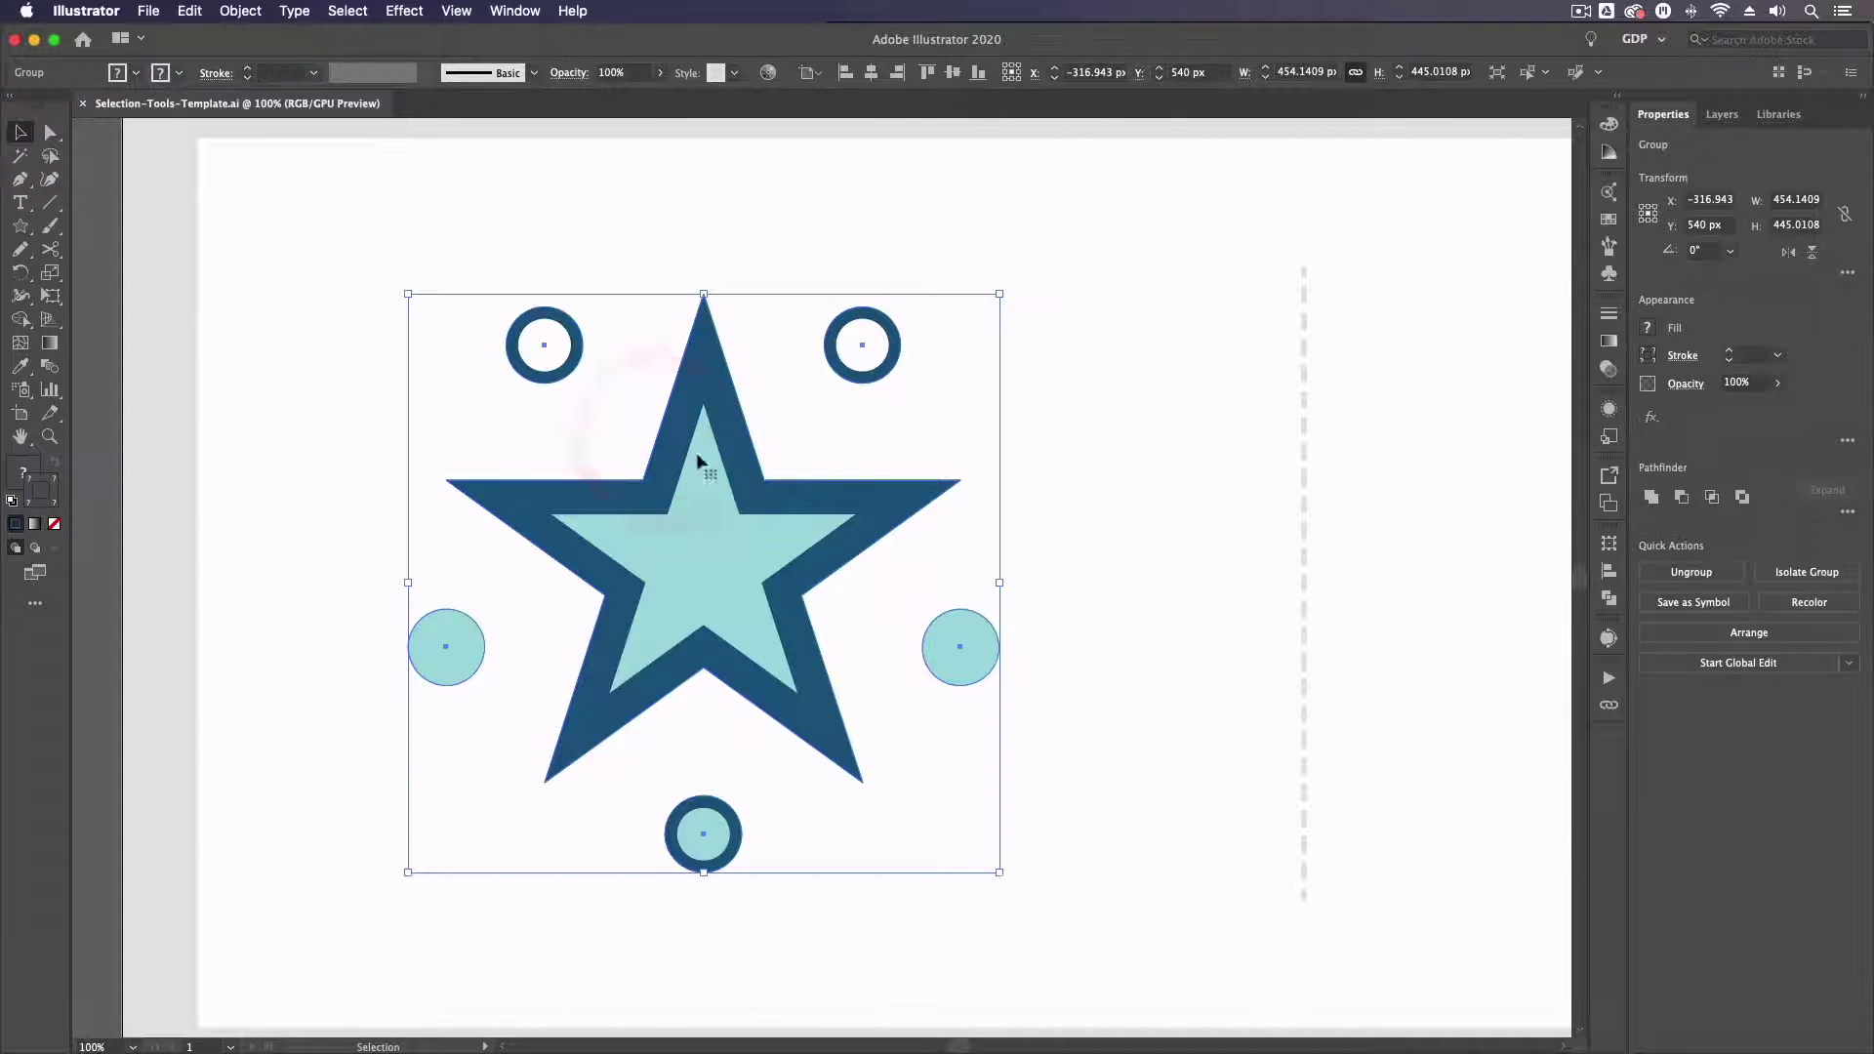
double_click(699, 441)
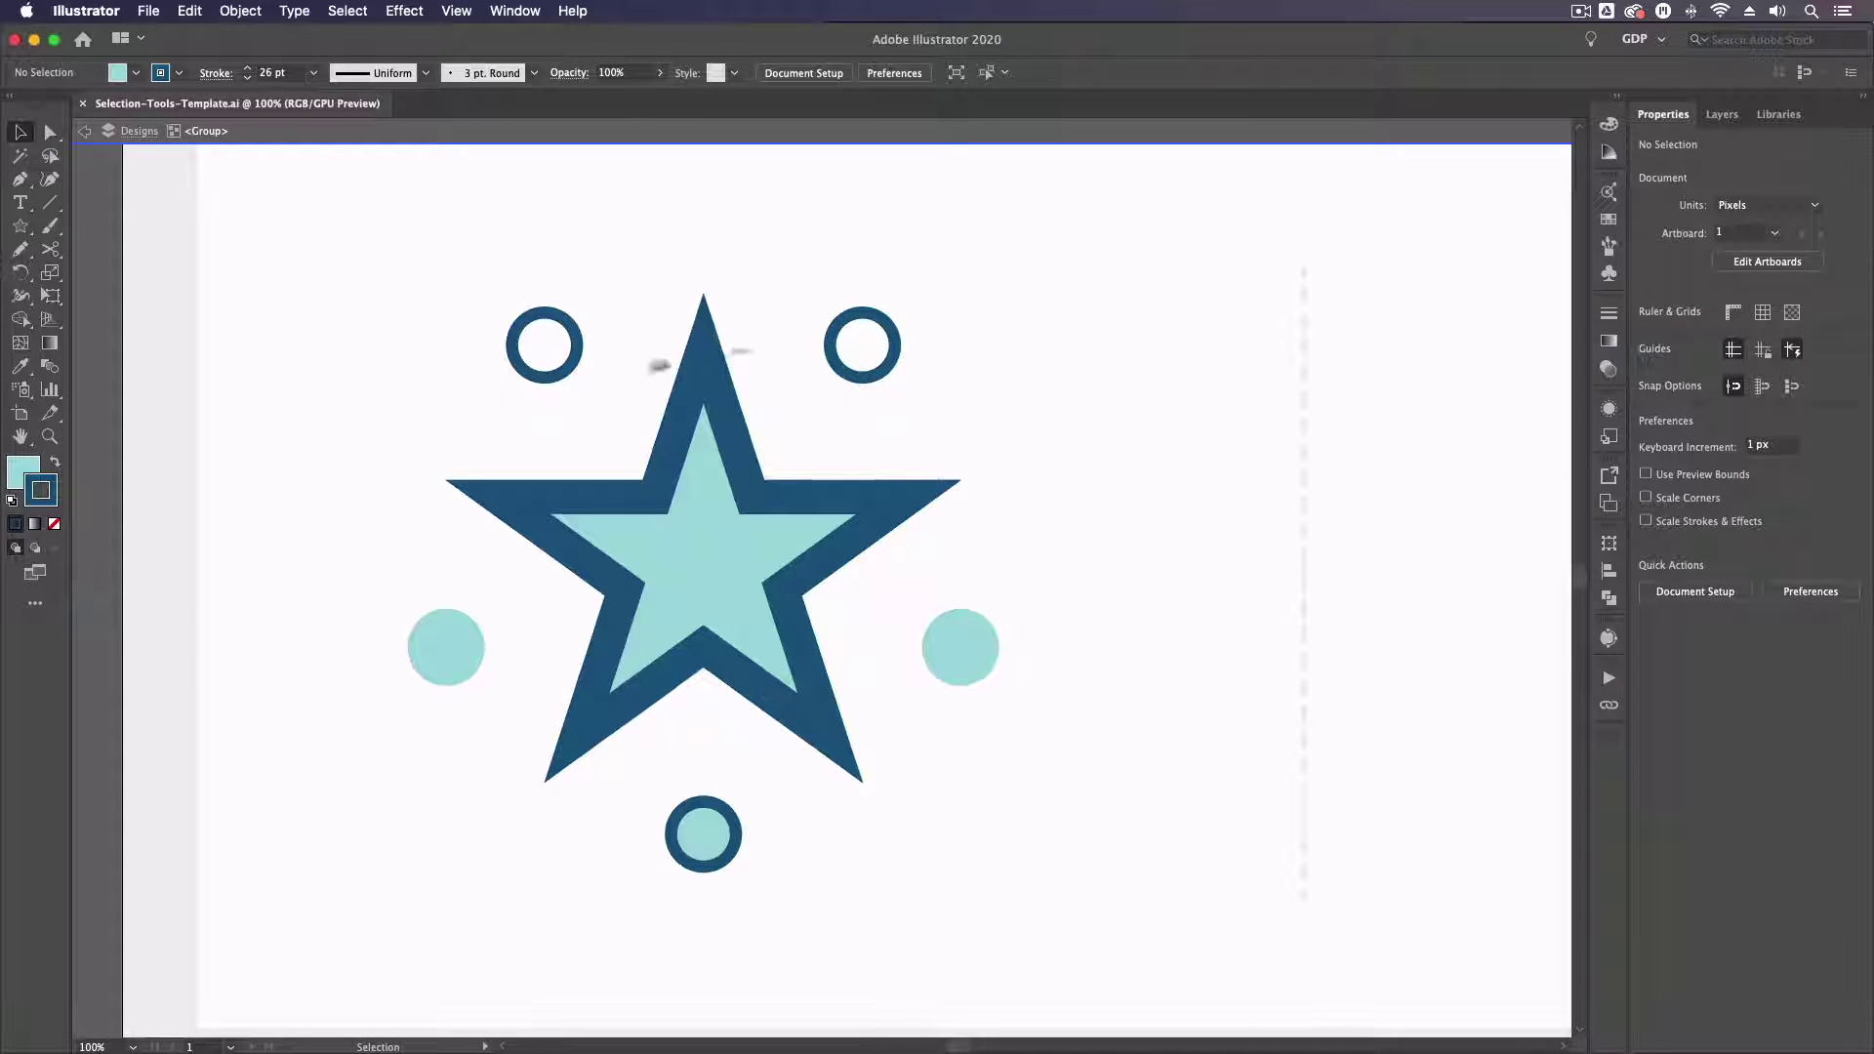
click(548, 382)
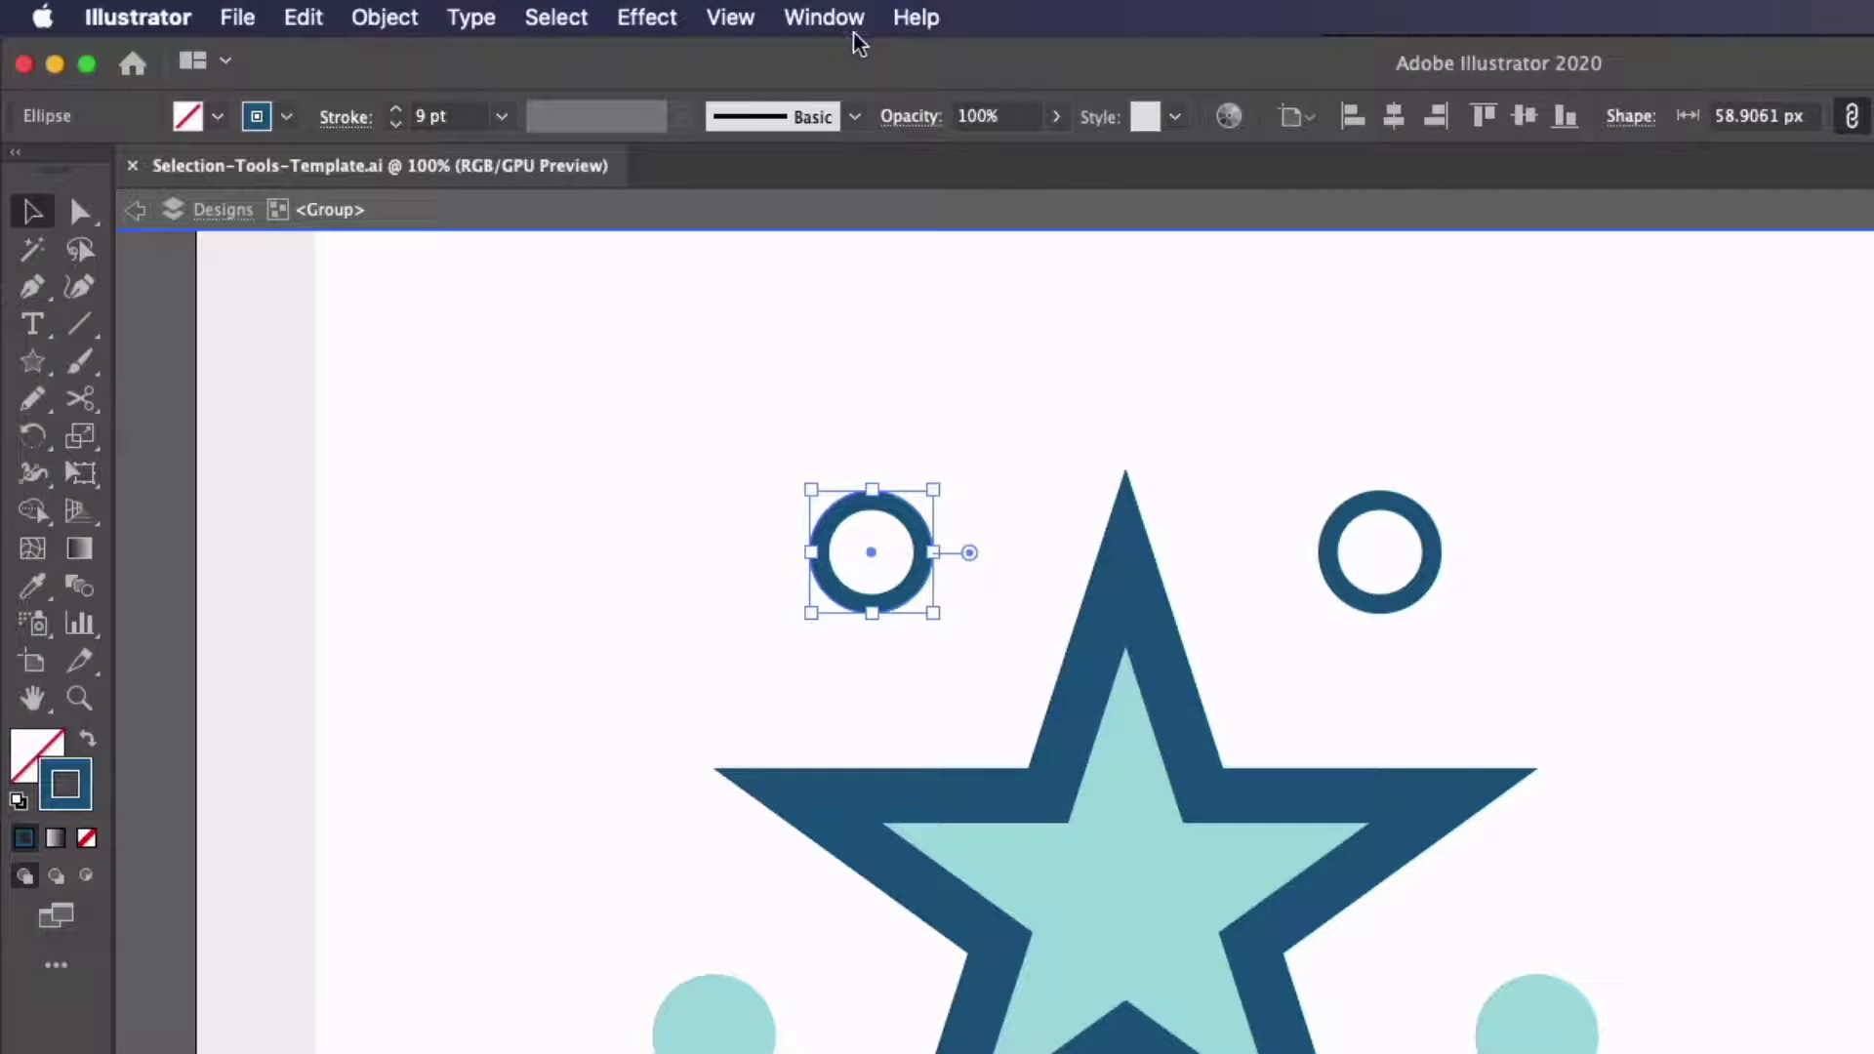
- Select similar rings, test-move the two top rings, undo, then reselect the top-left ring
click(846, 20)
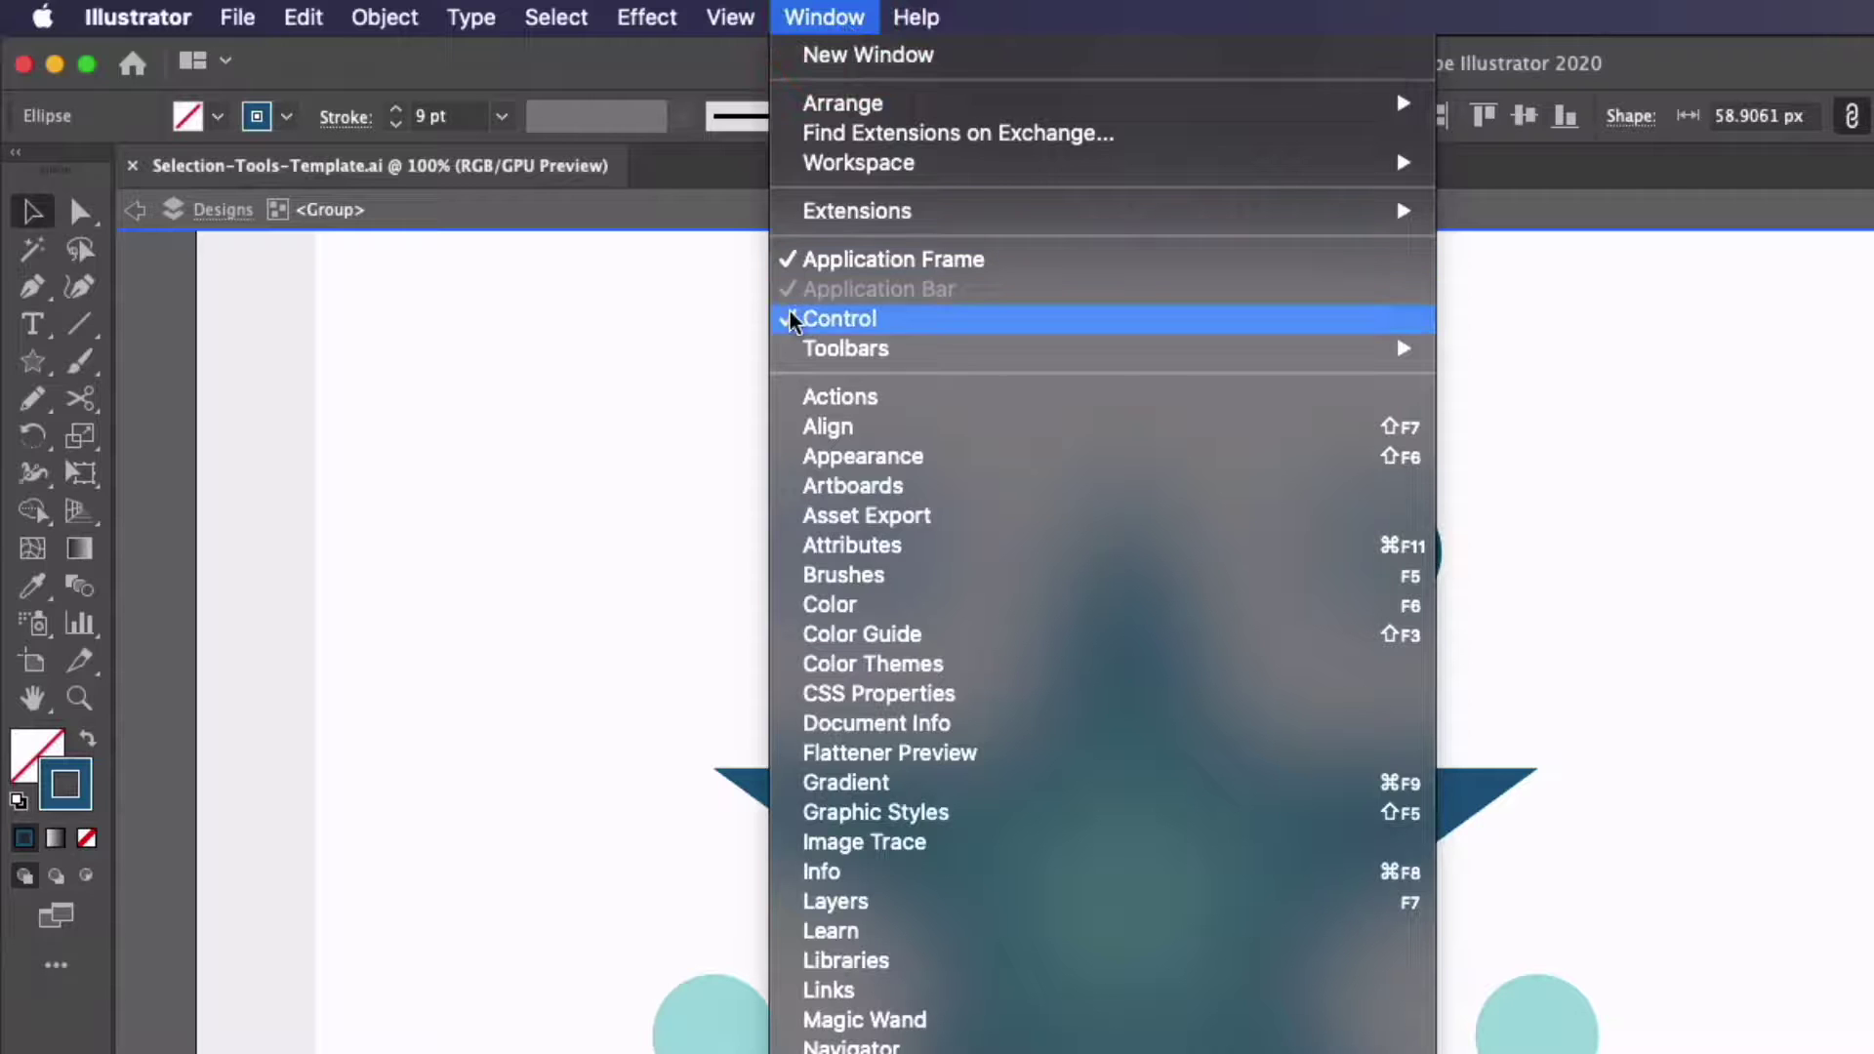
key(Escape)
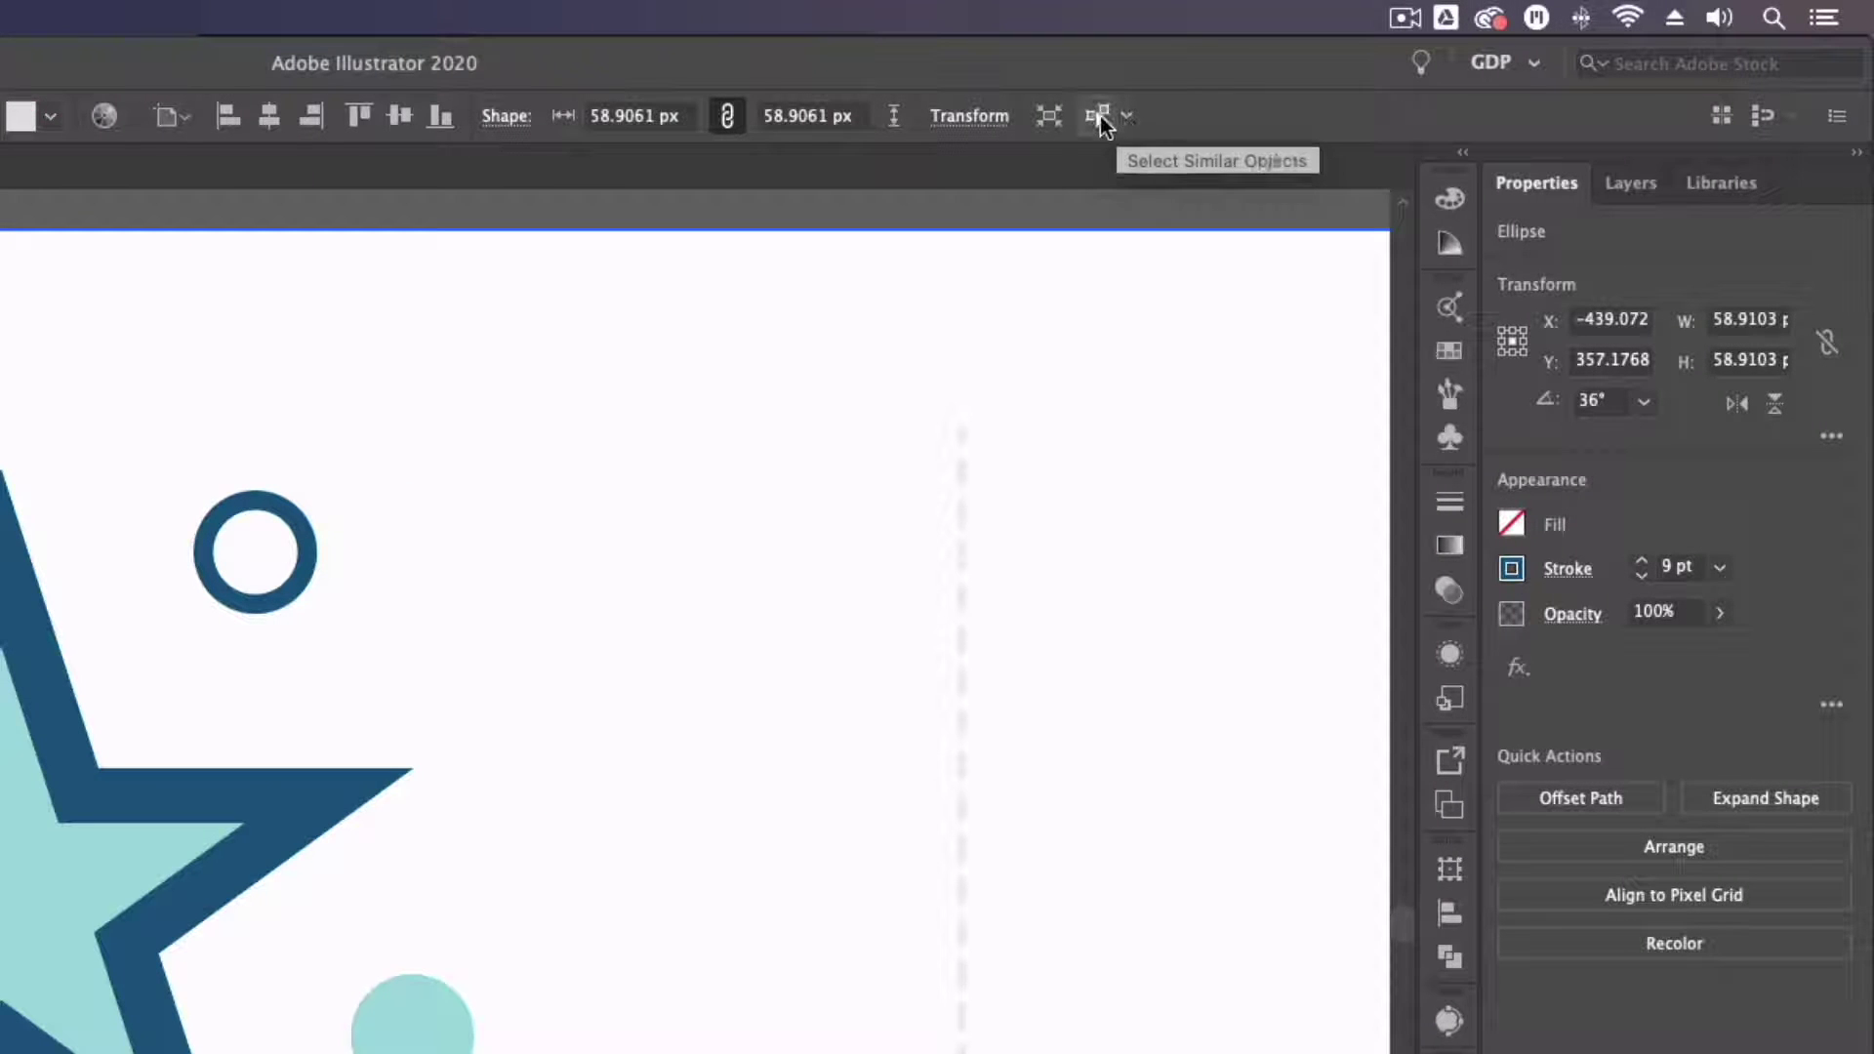
click(1097, 116)
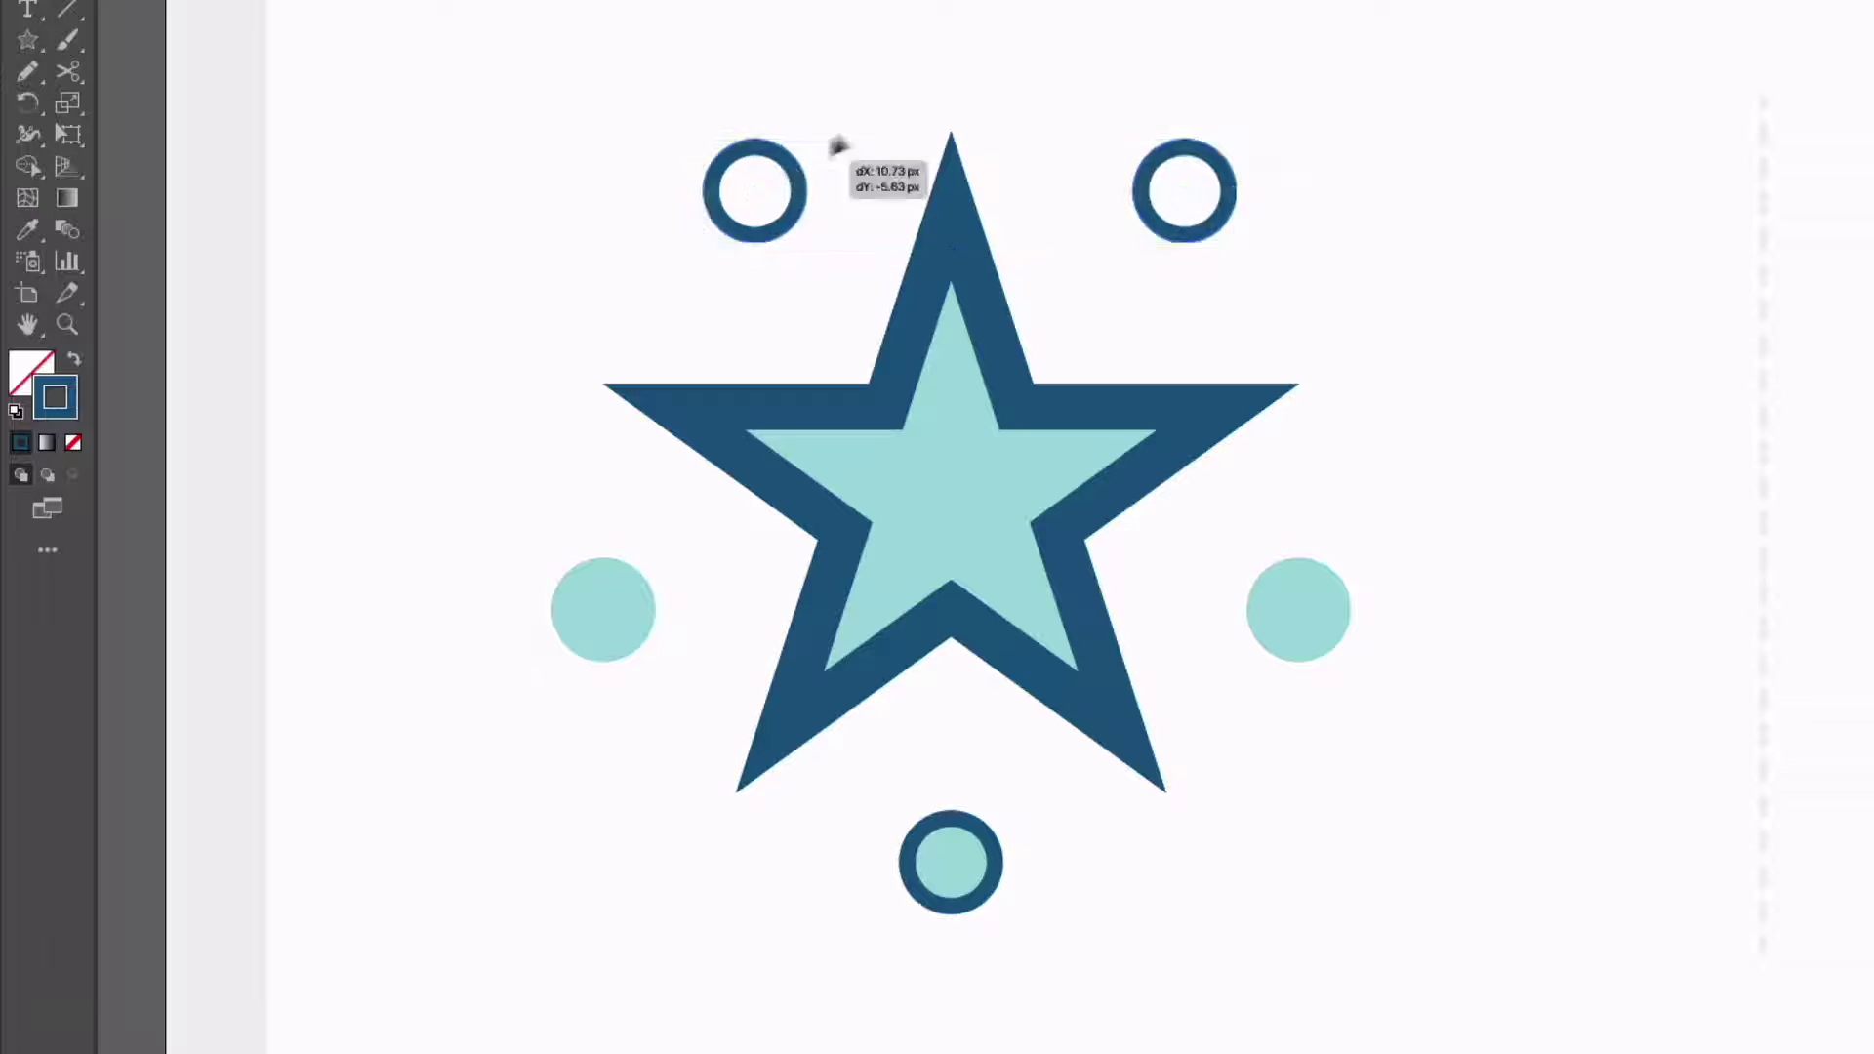
drag(922, 95, 829, 172)
key(ctrl+z)
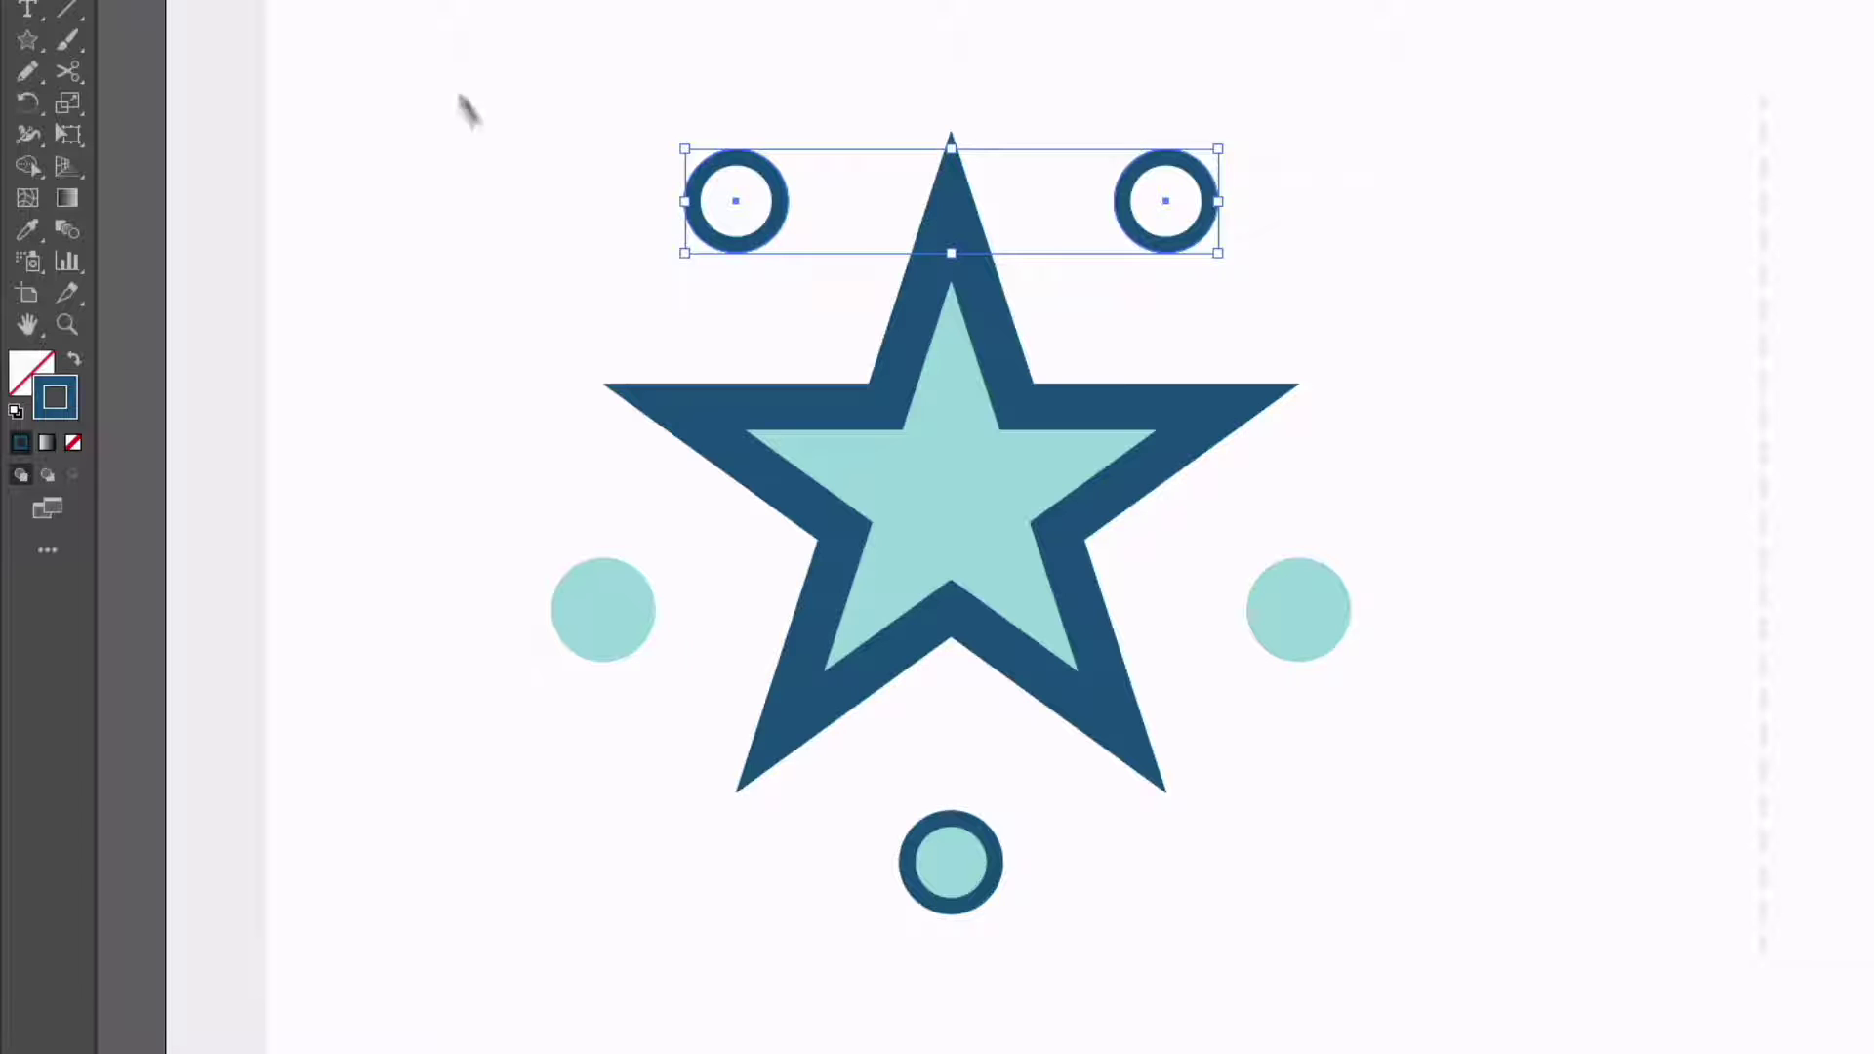
click(1033, 86)
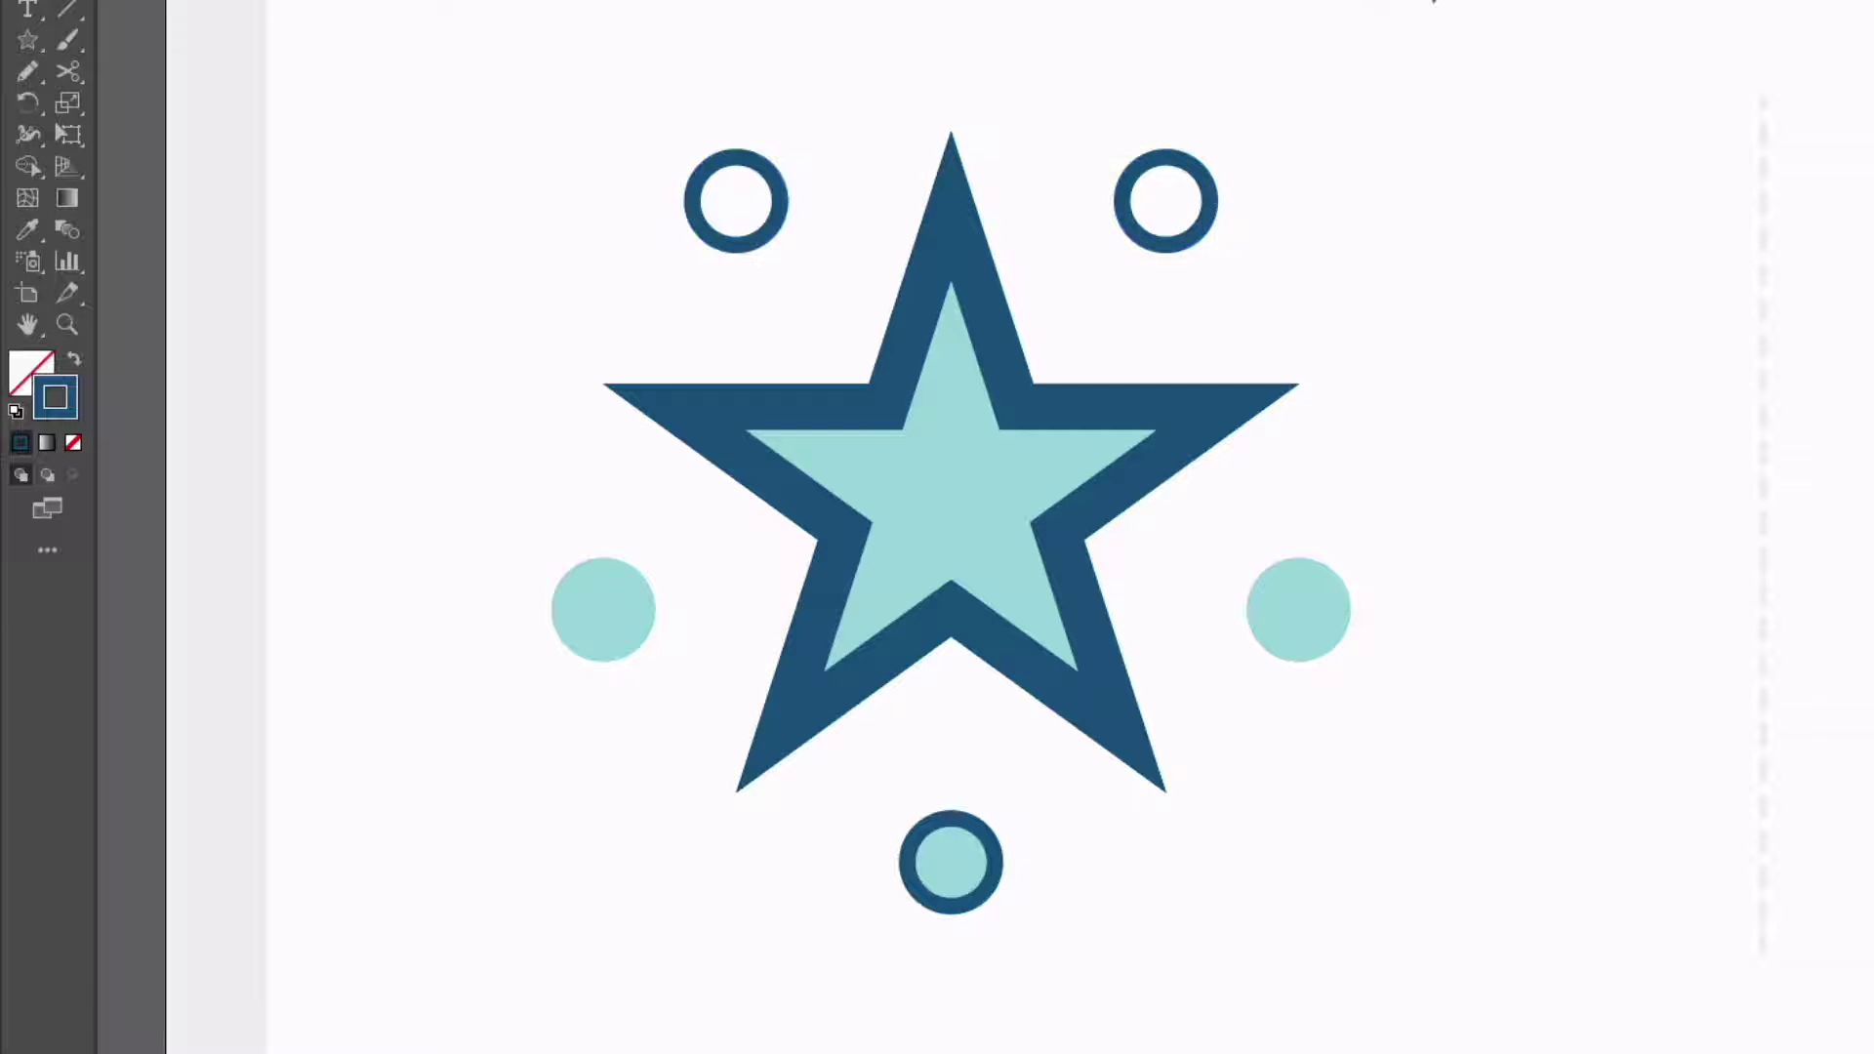
click(781, 223)
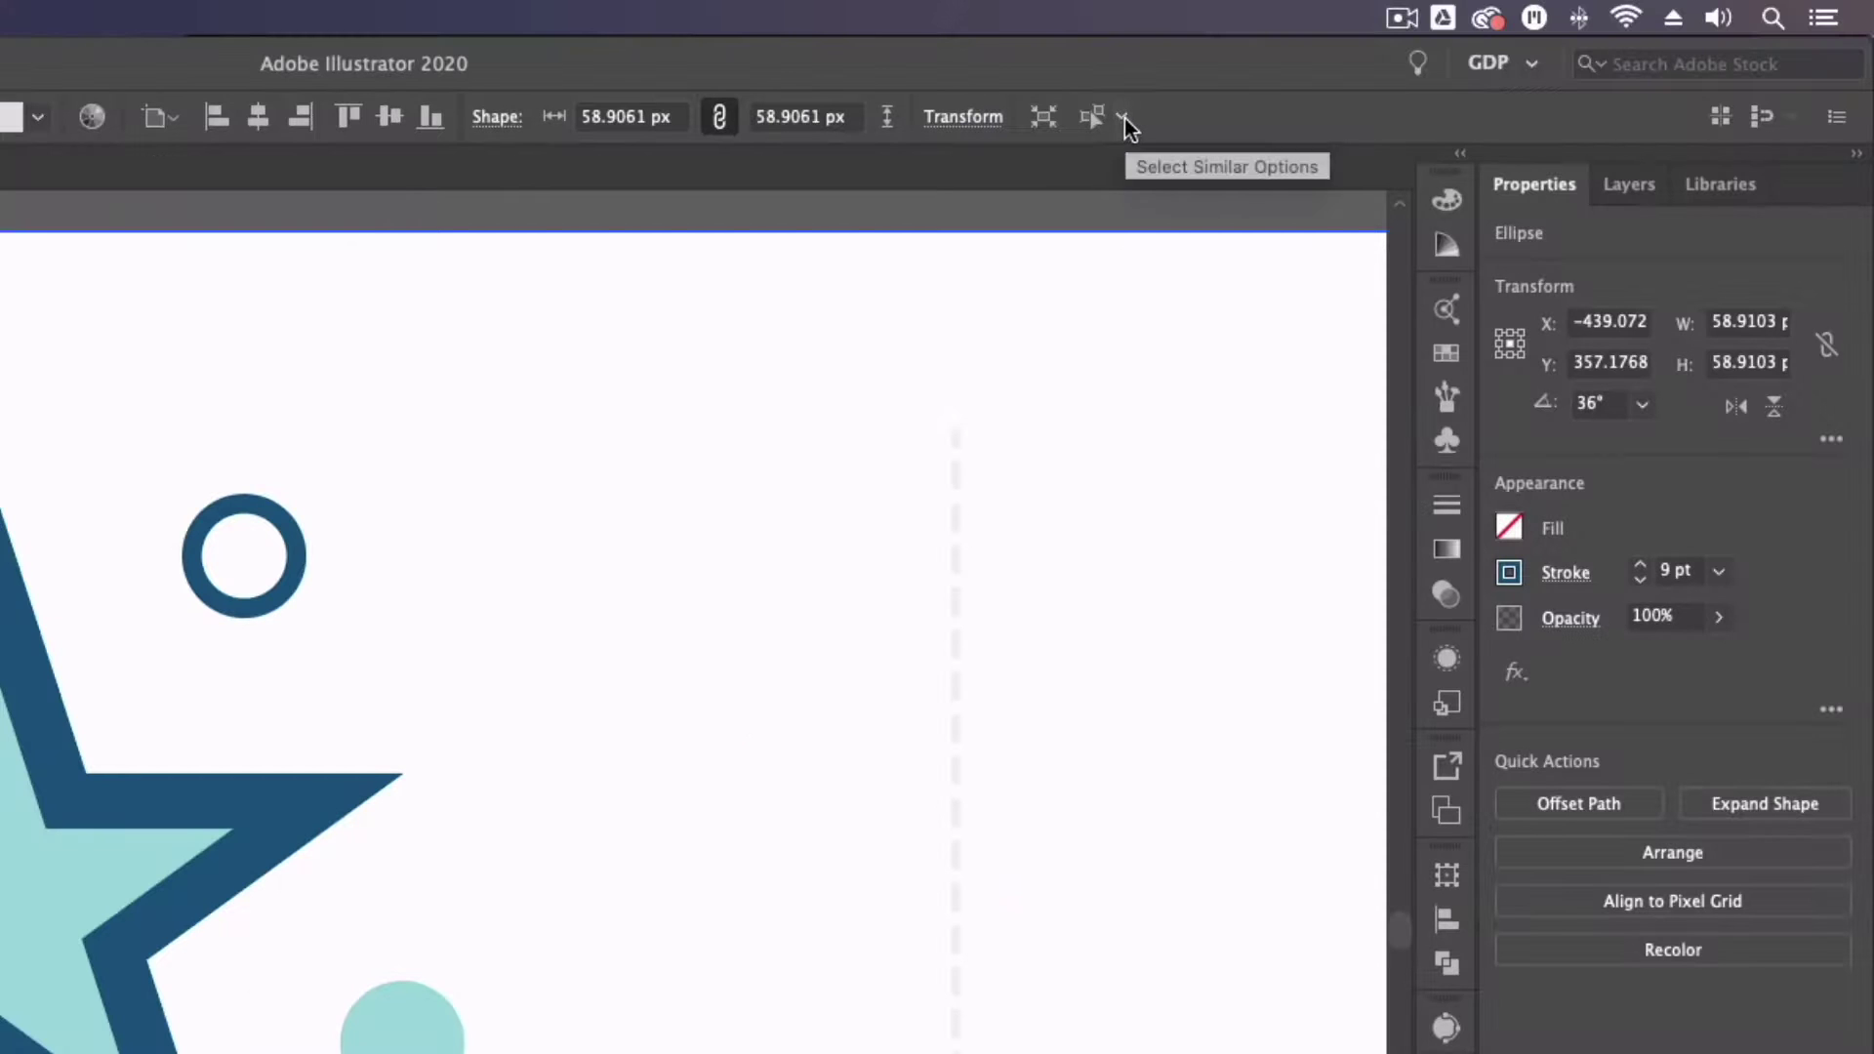
click(1124, 118)
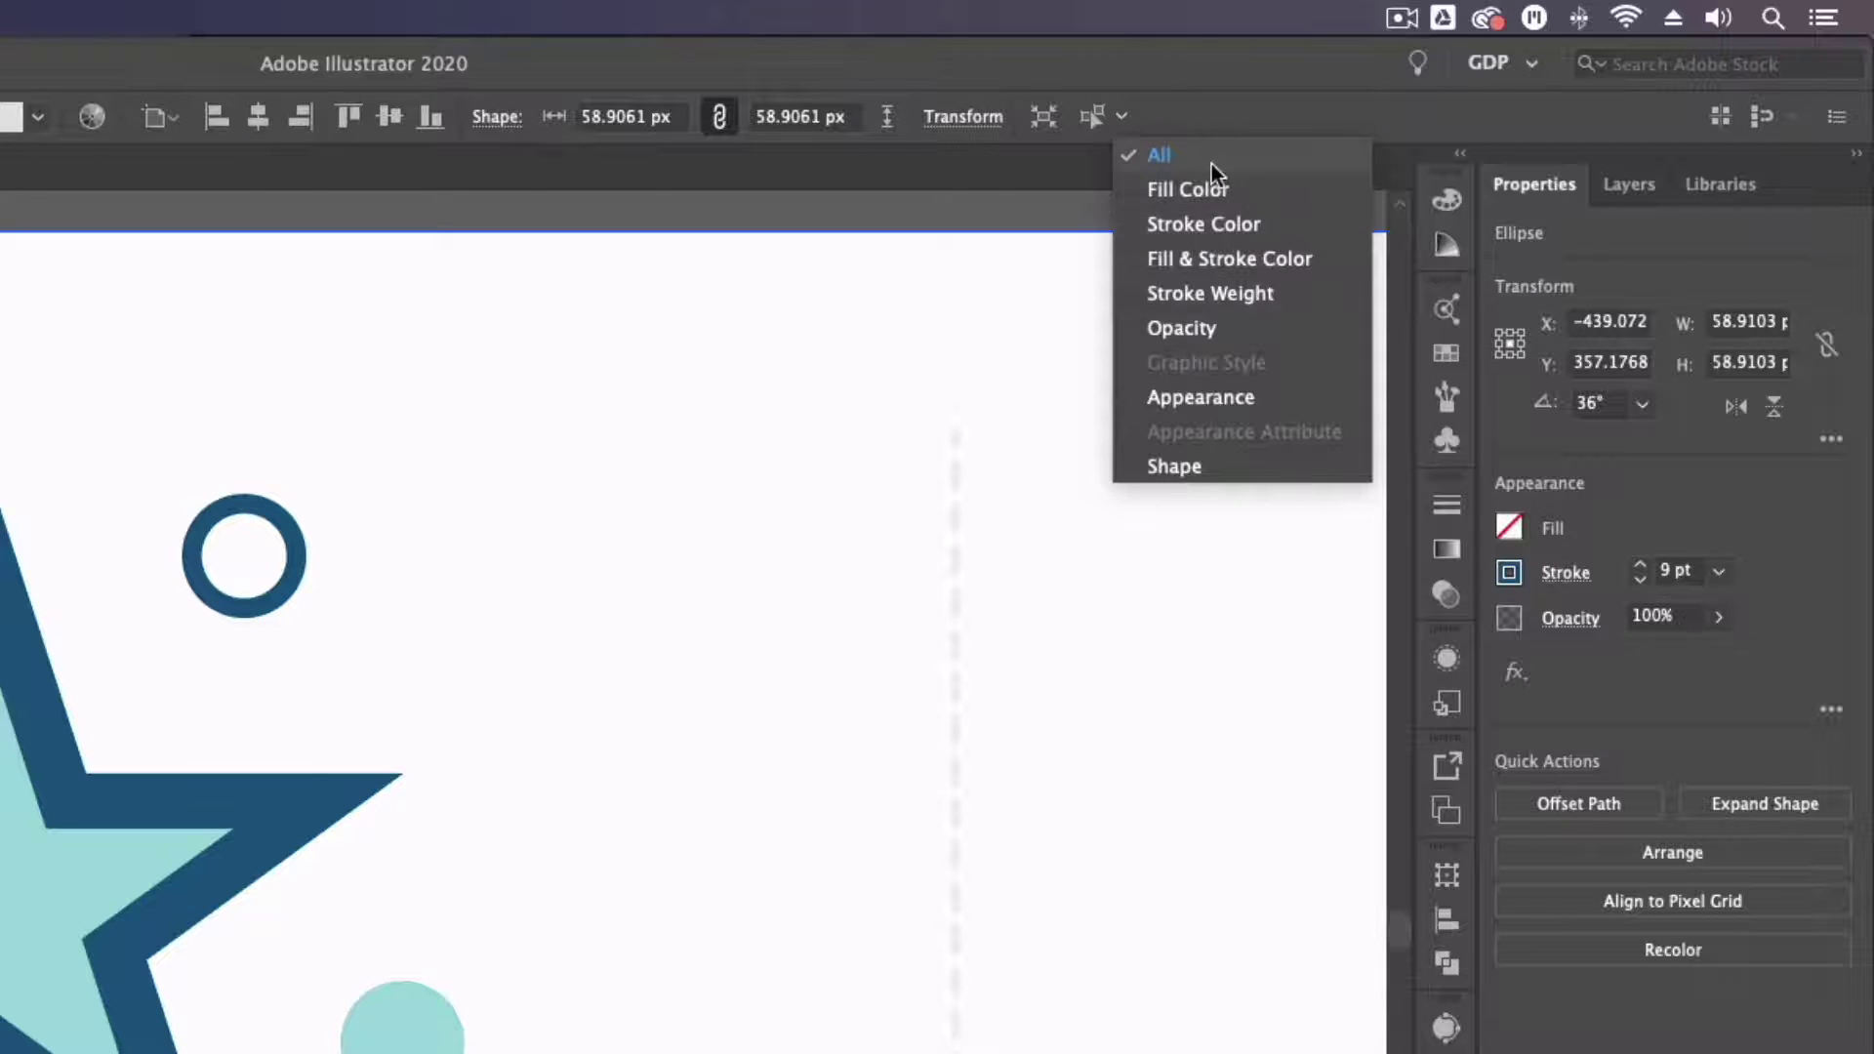
click(1203, 220)
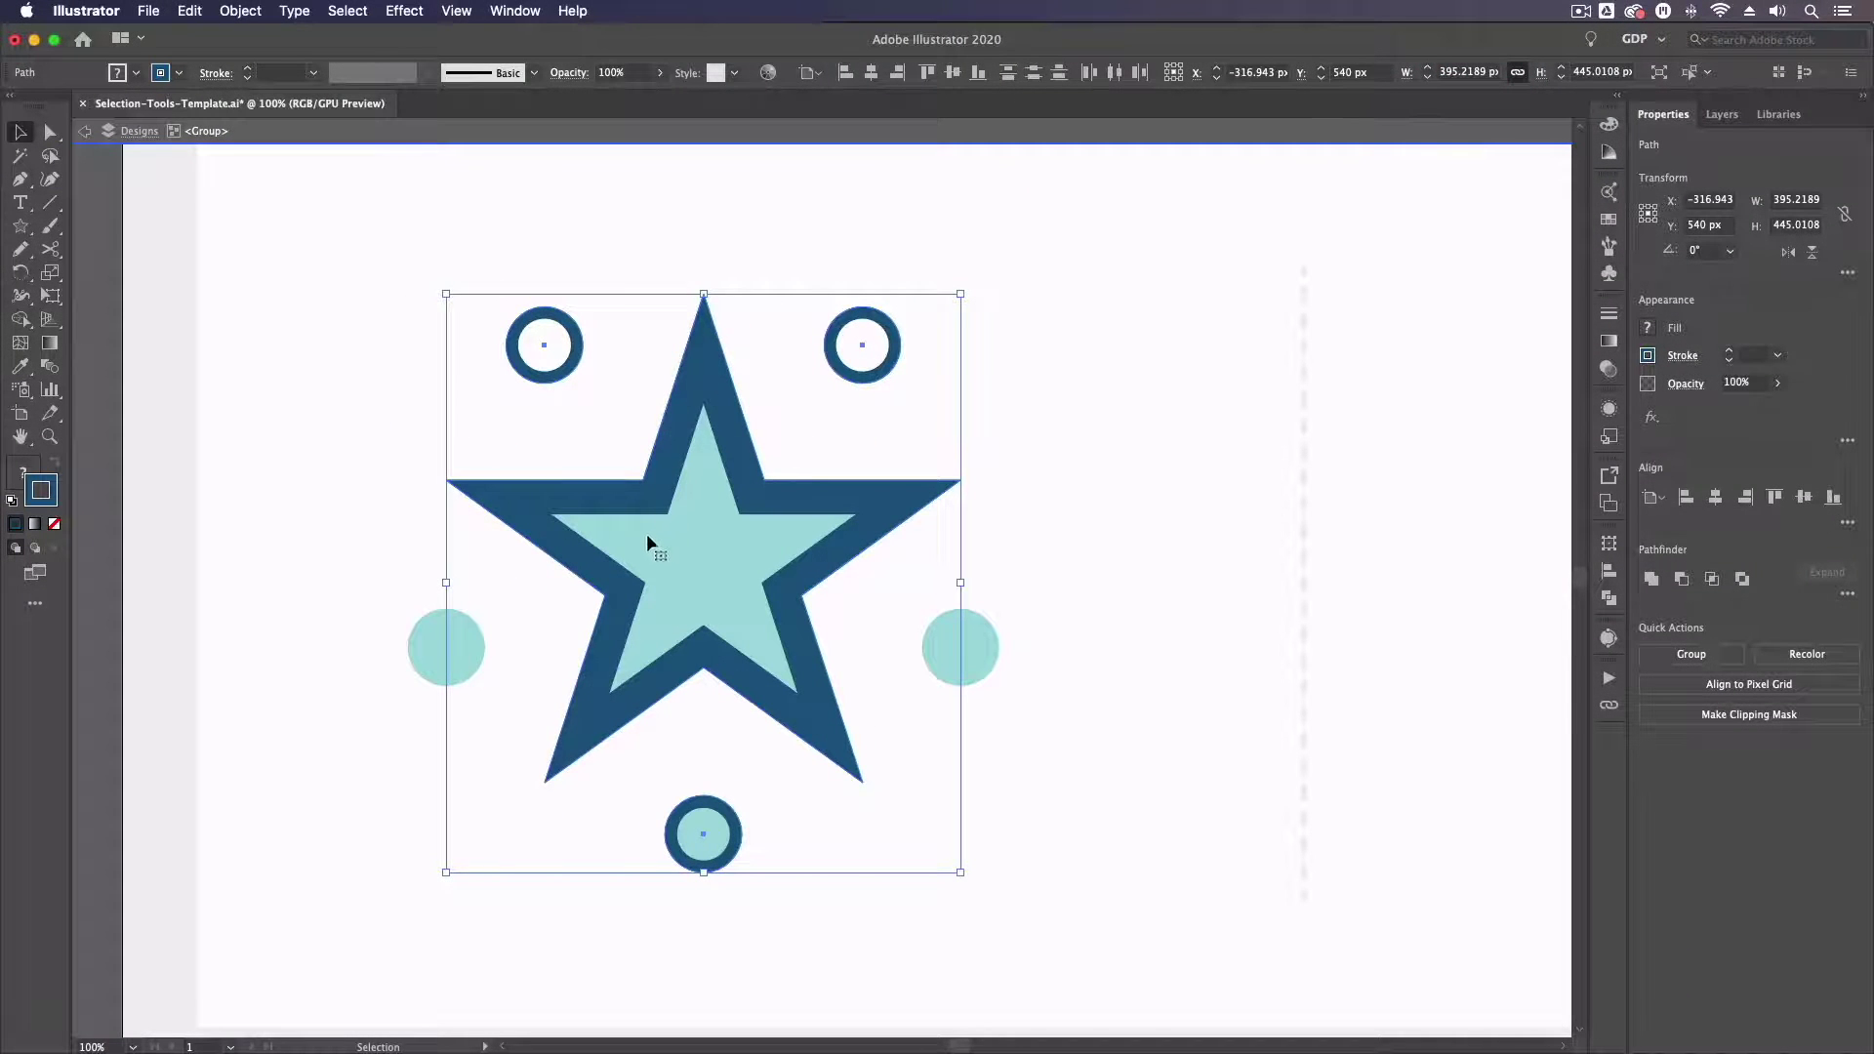
drag(644, 542, 1161, 451)
key(a)
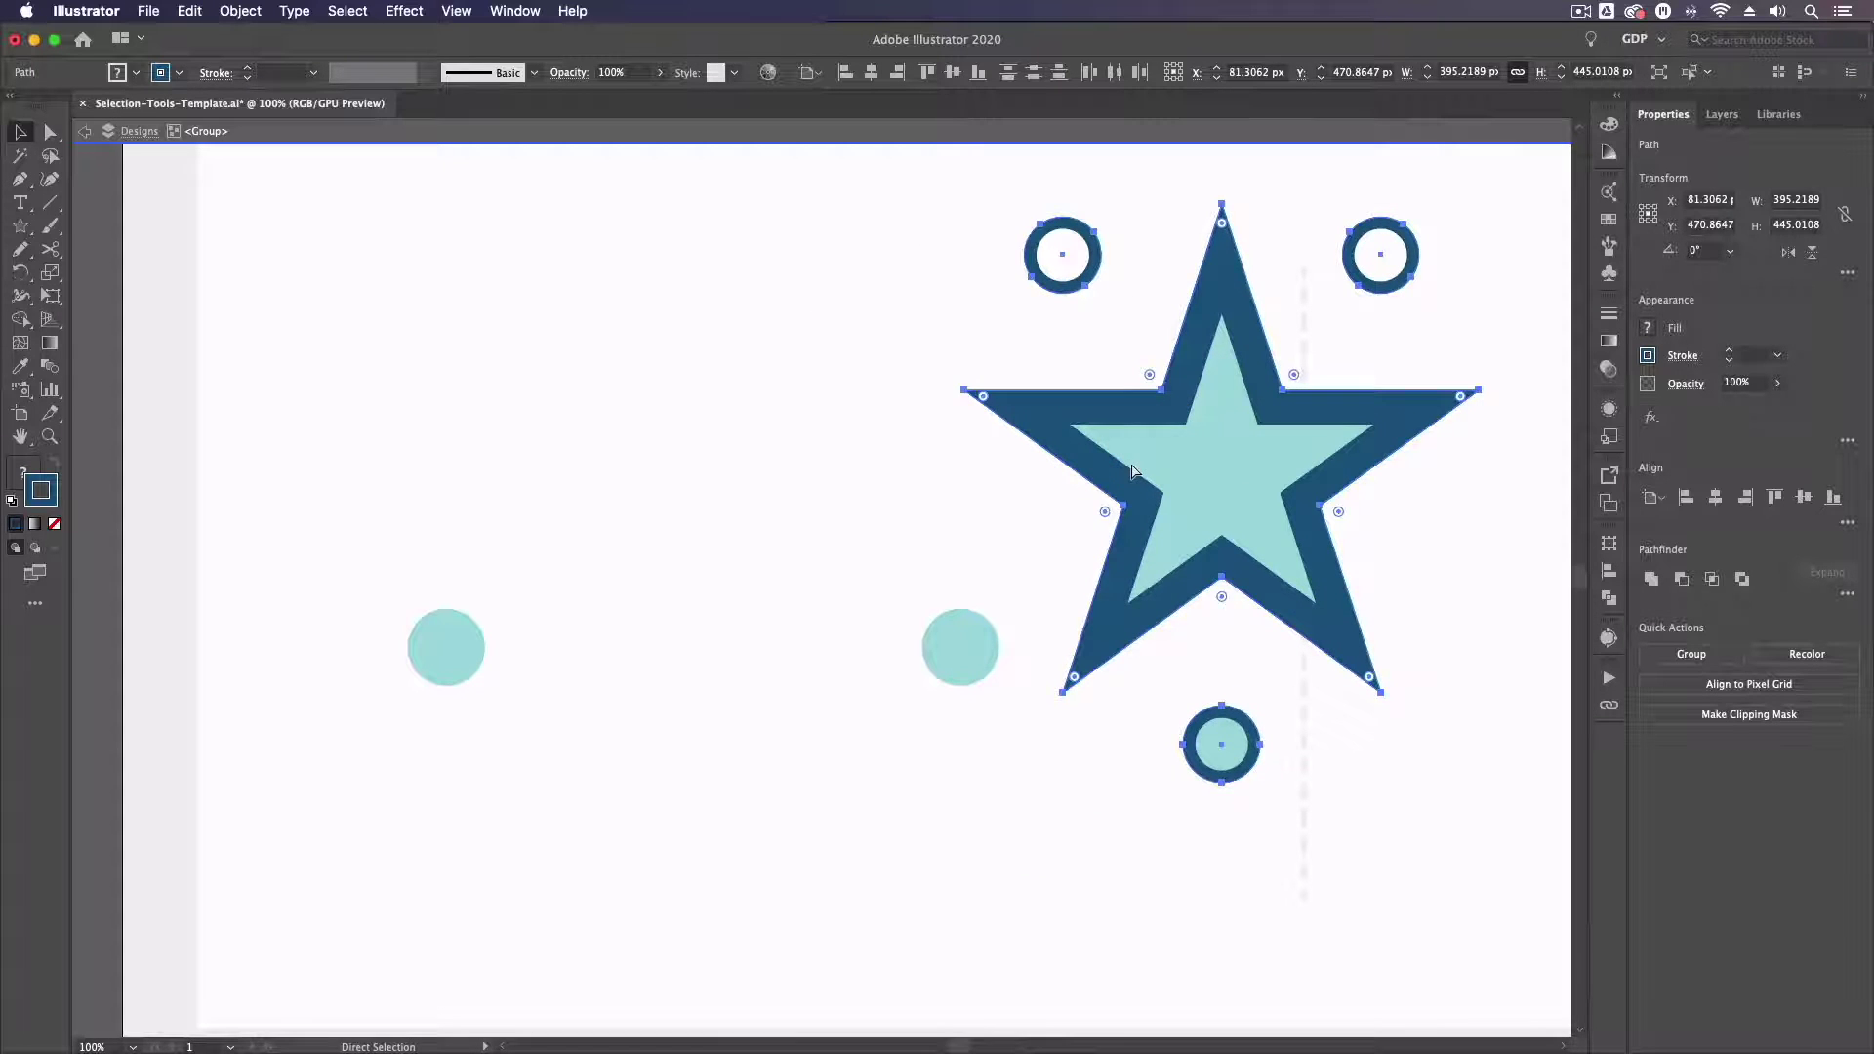
key(super+z)
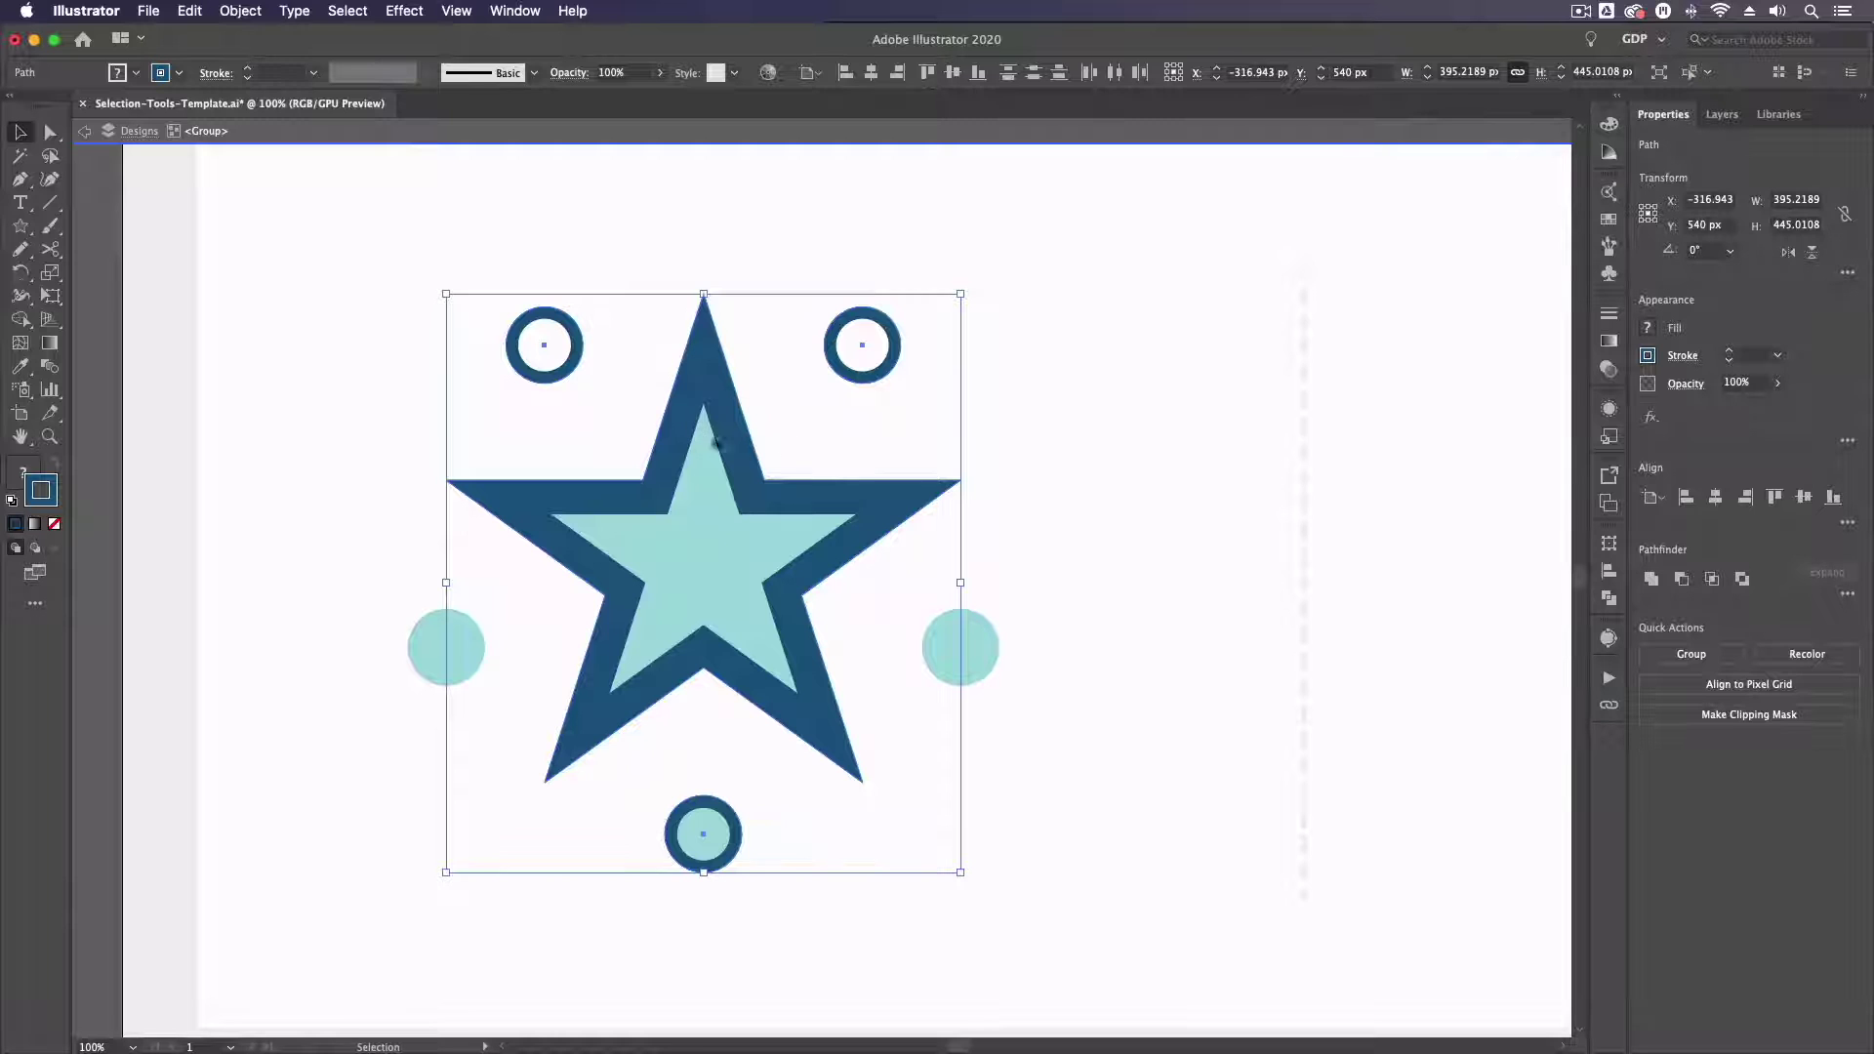
click(641, 793)
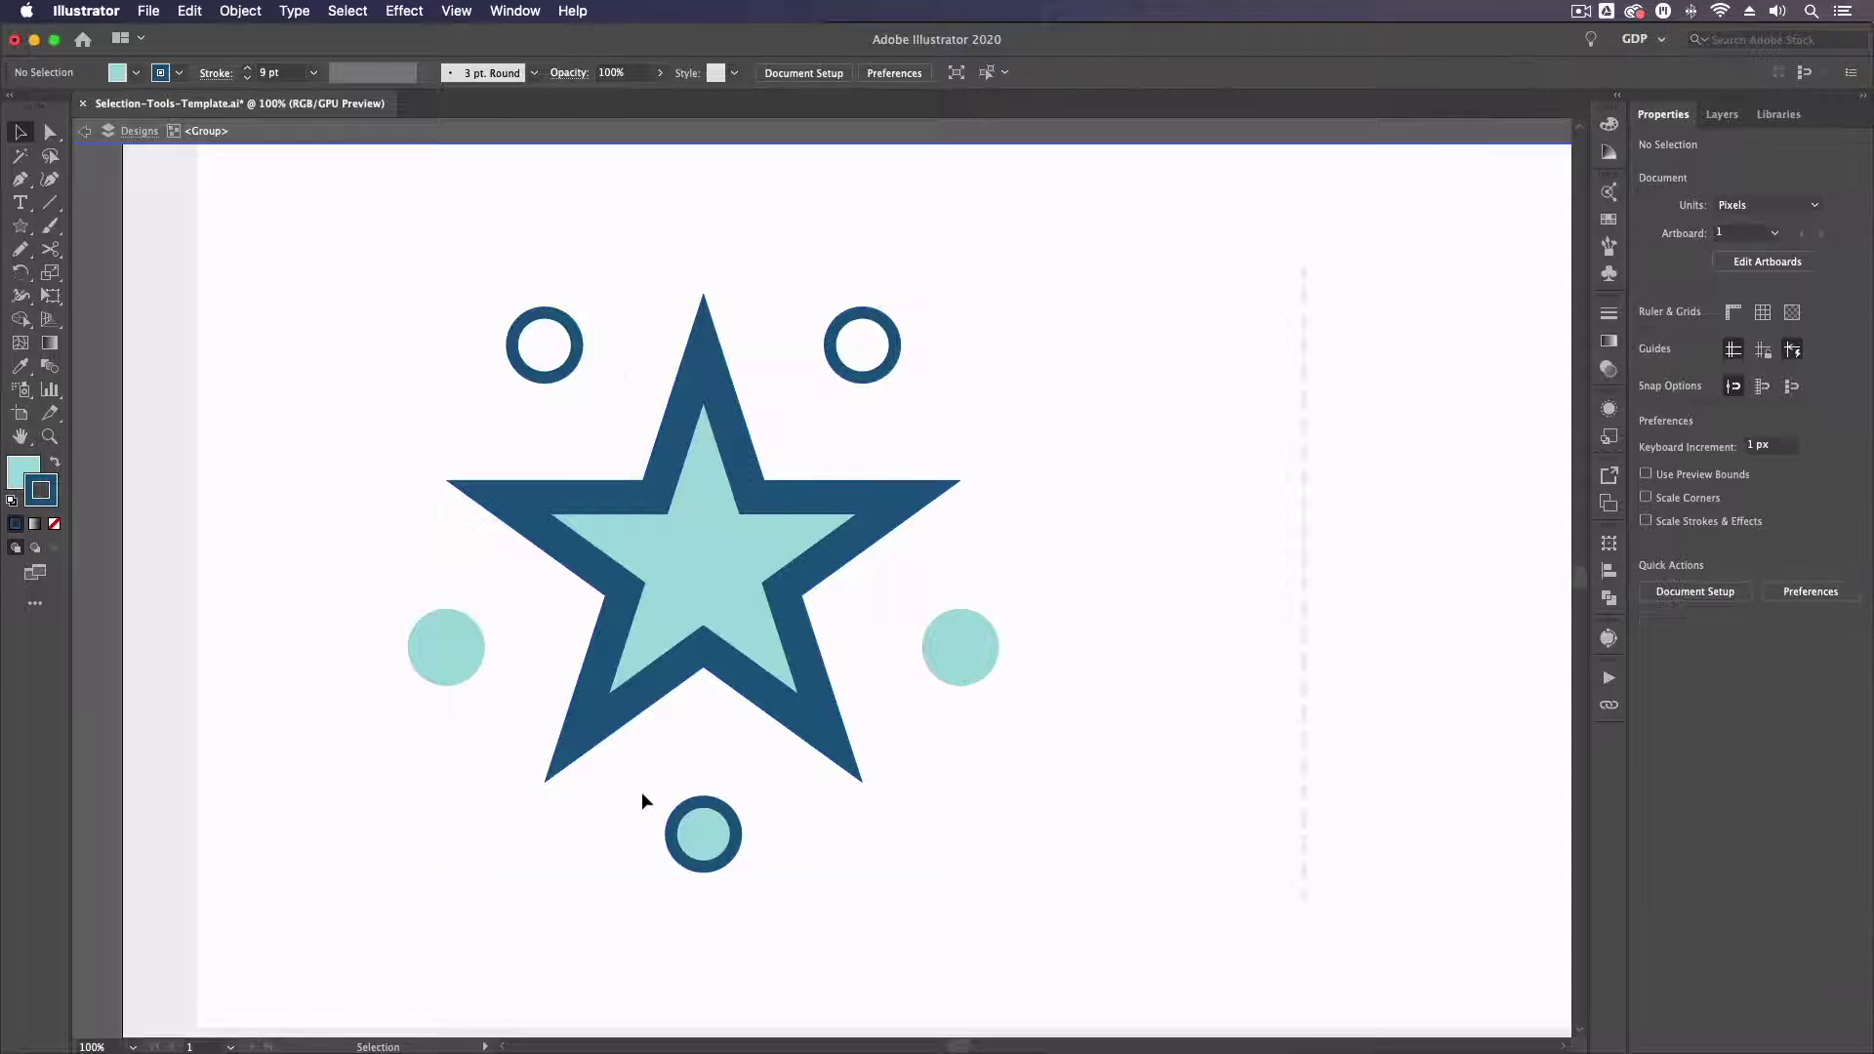
click(690, 826)
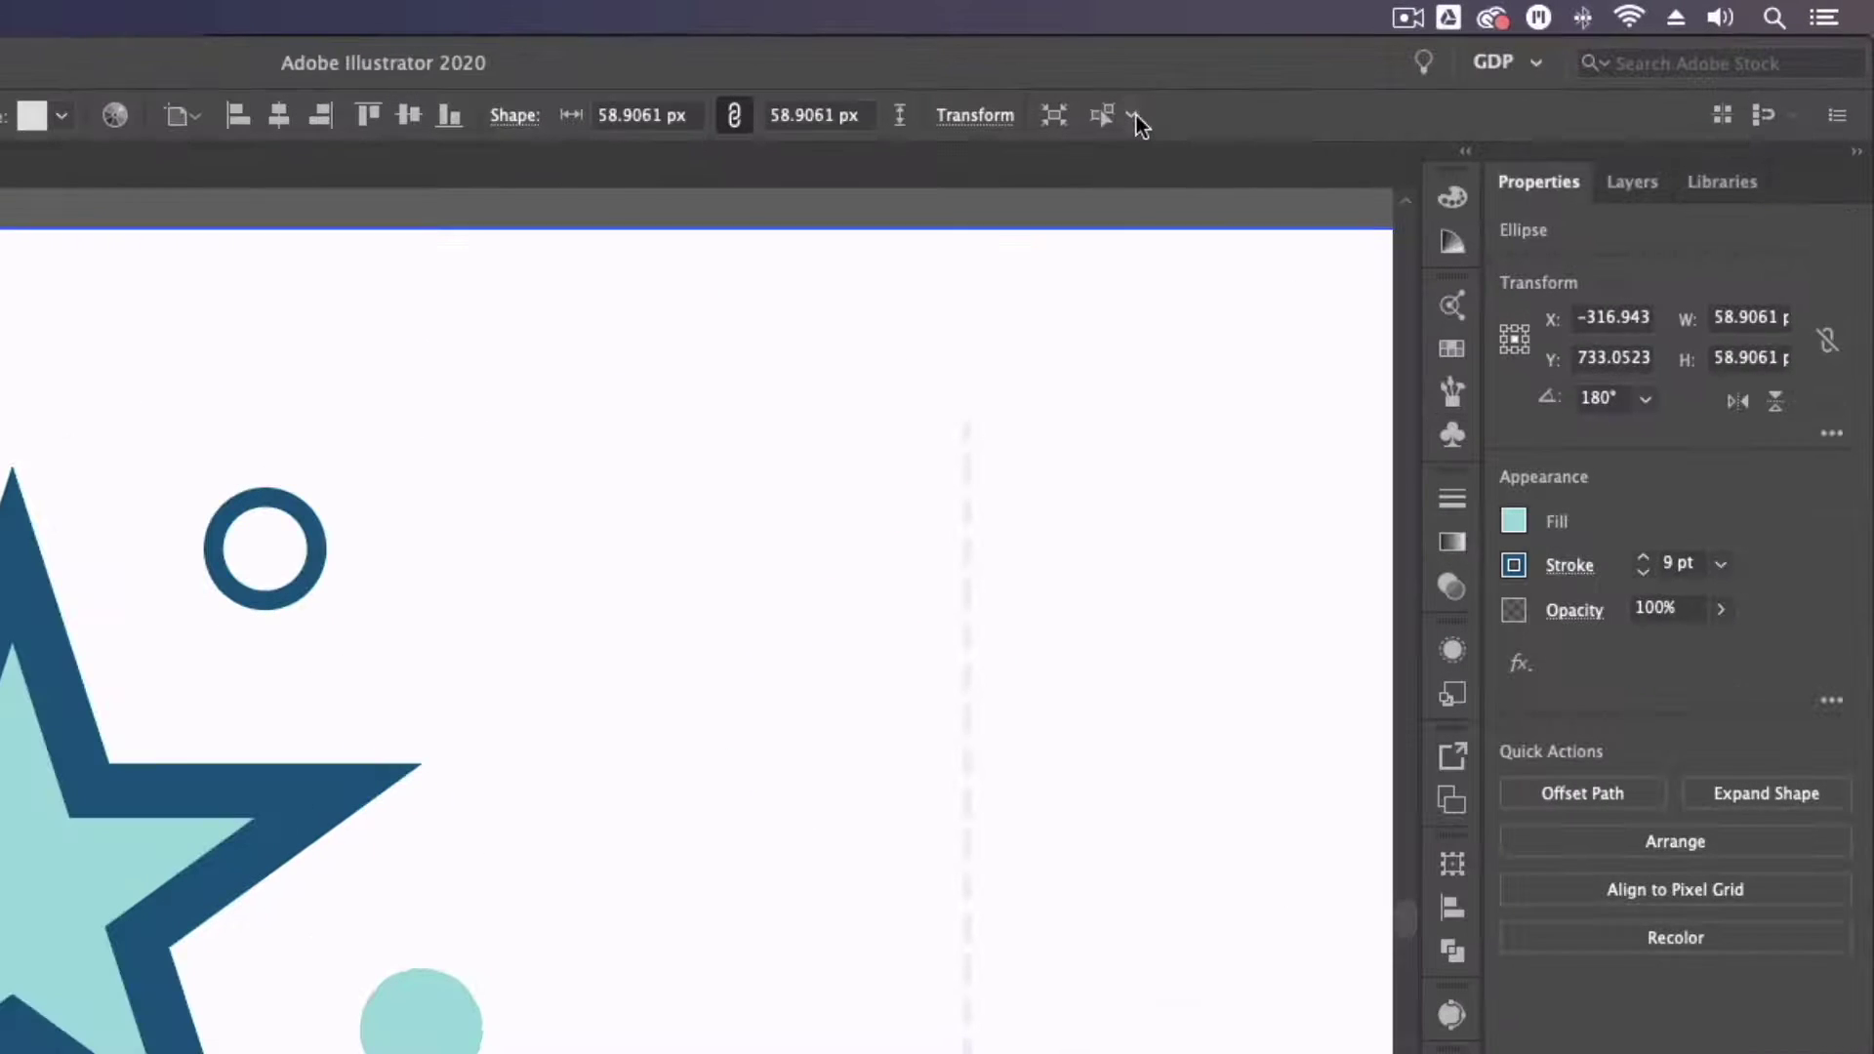
click(1403, 72)
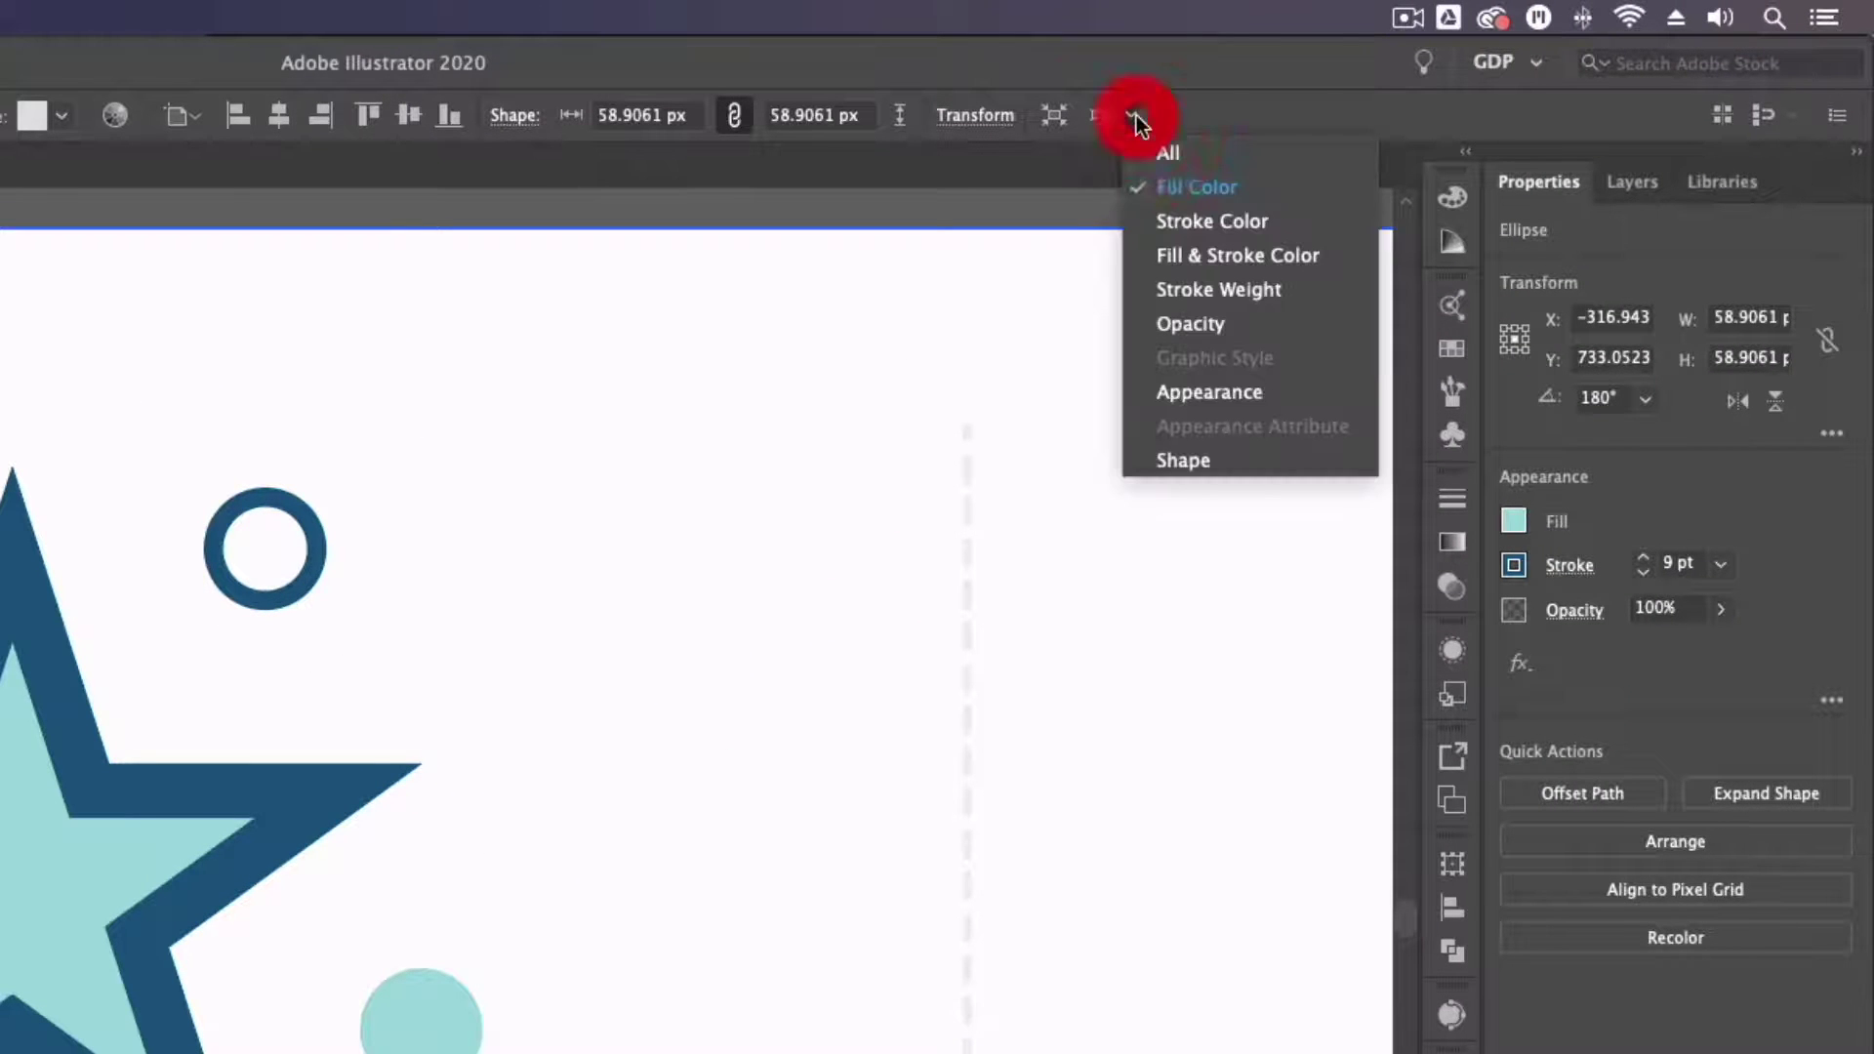
click(1167, 255)
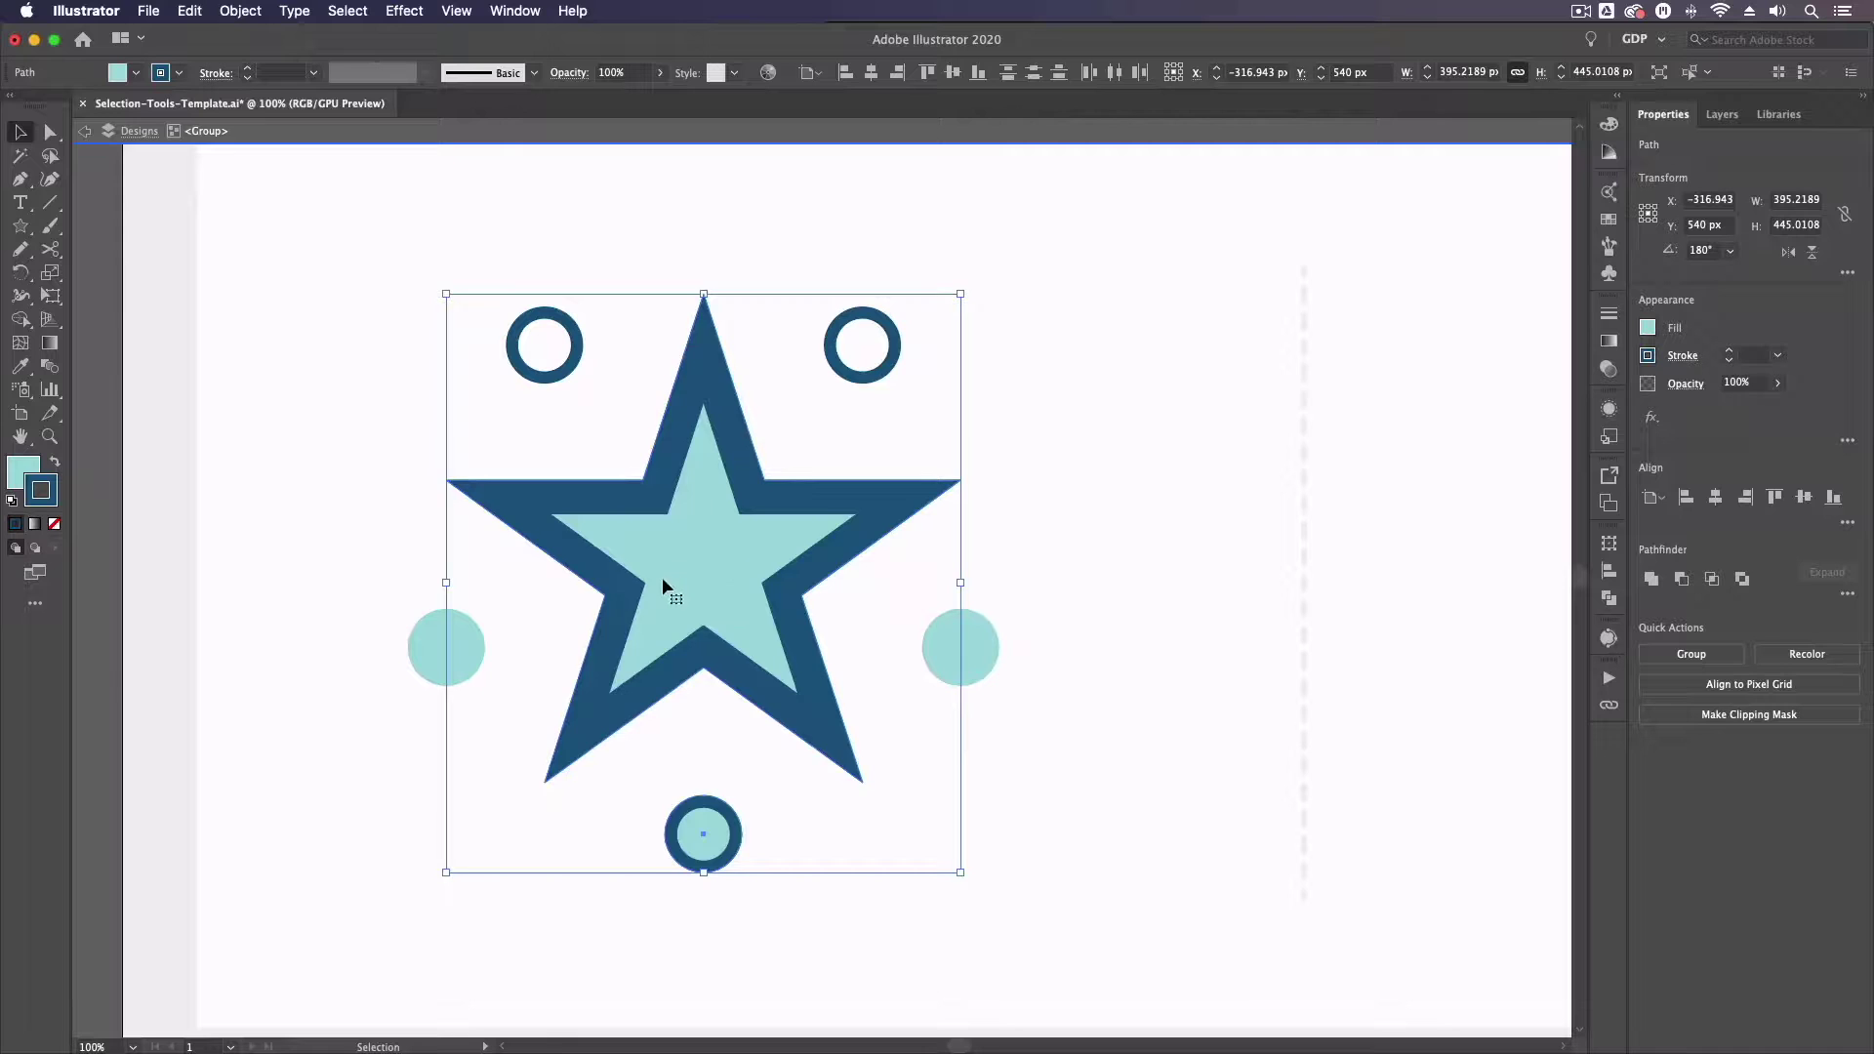
drag(664, 583, 1061, 524)
key(super+z)
click(867, 610)
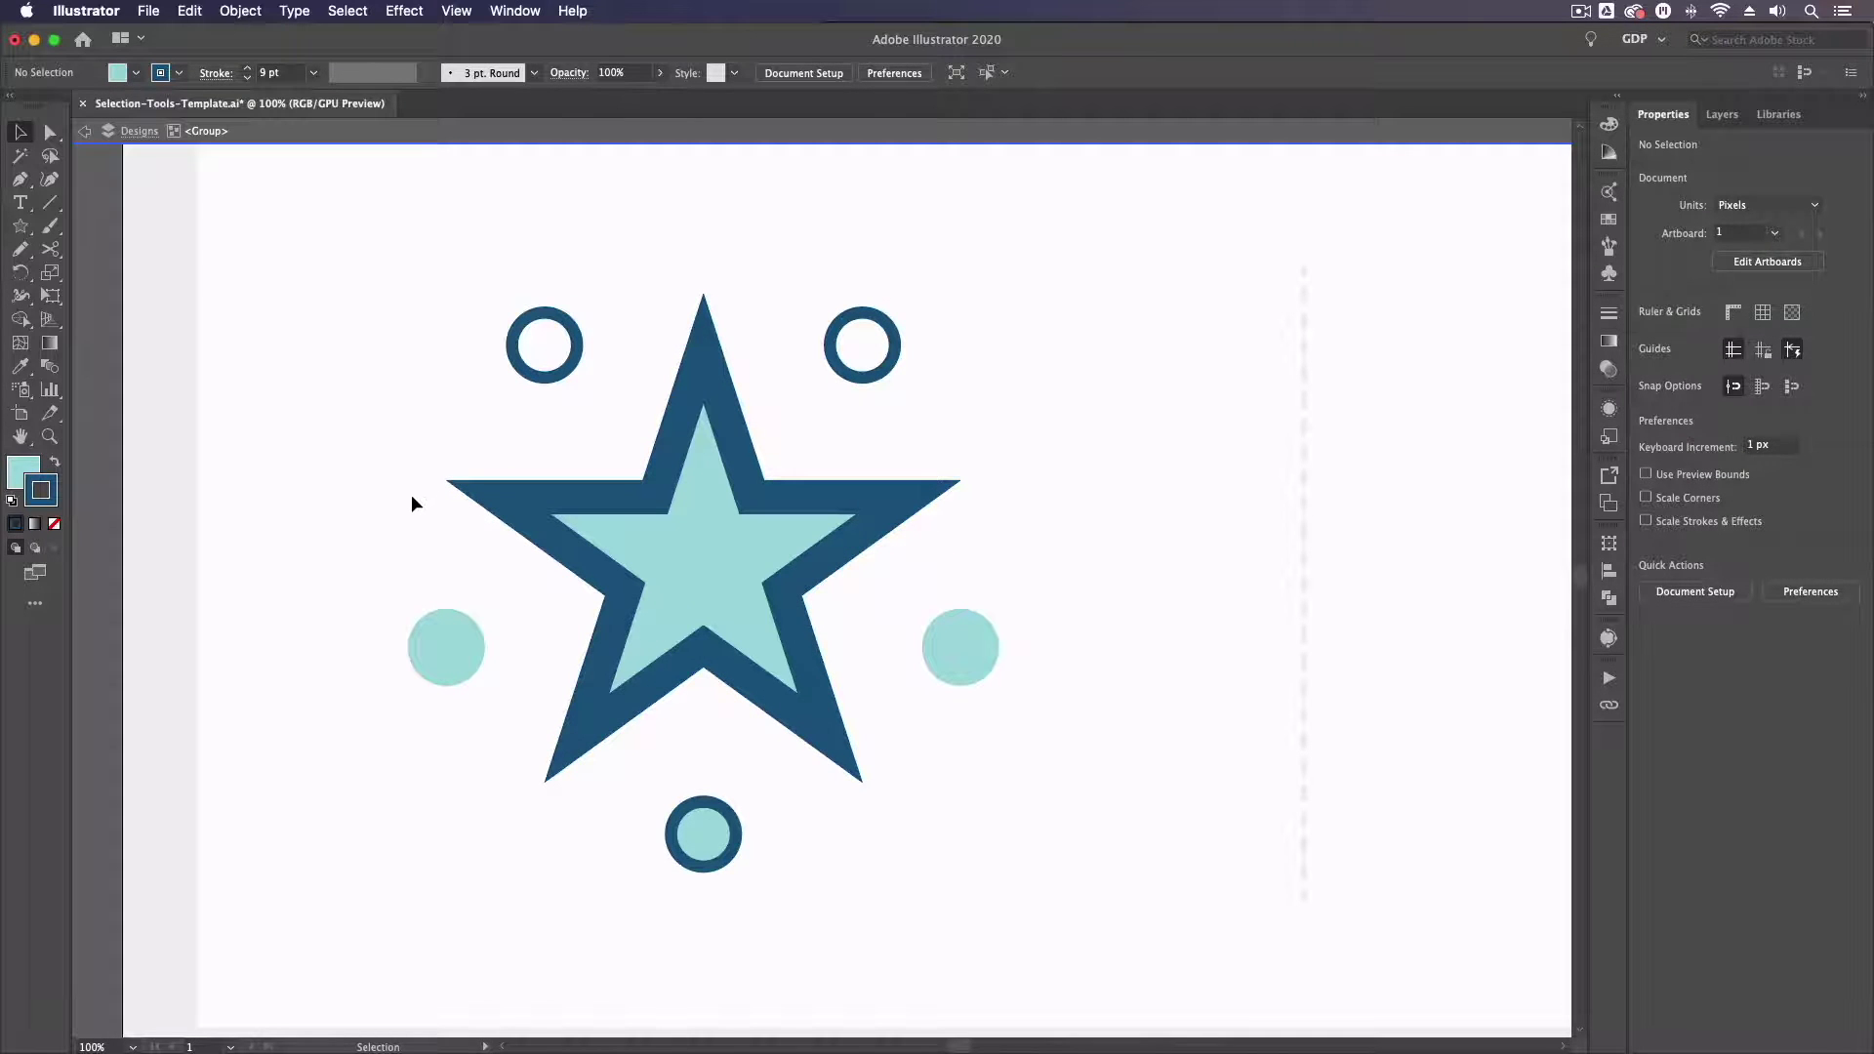
click(430, 673)
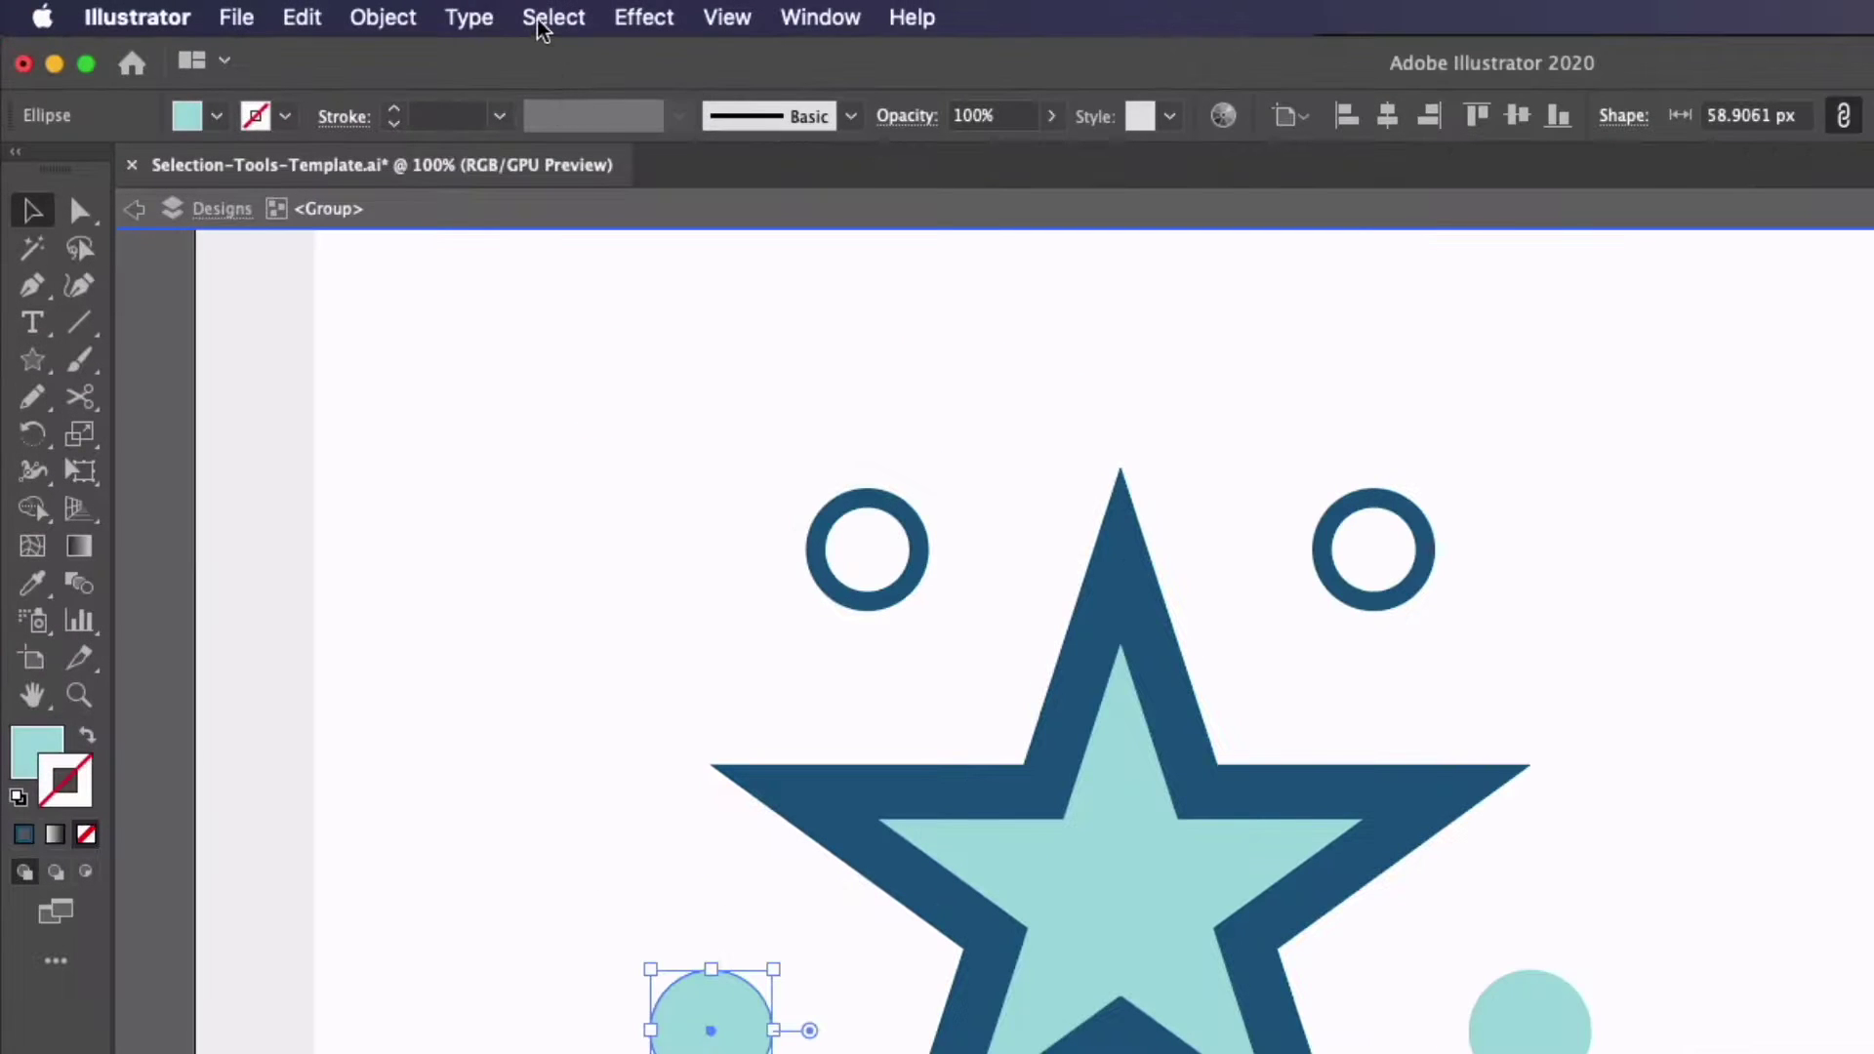
click(543, 21)
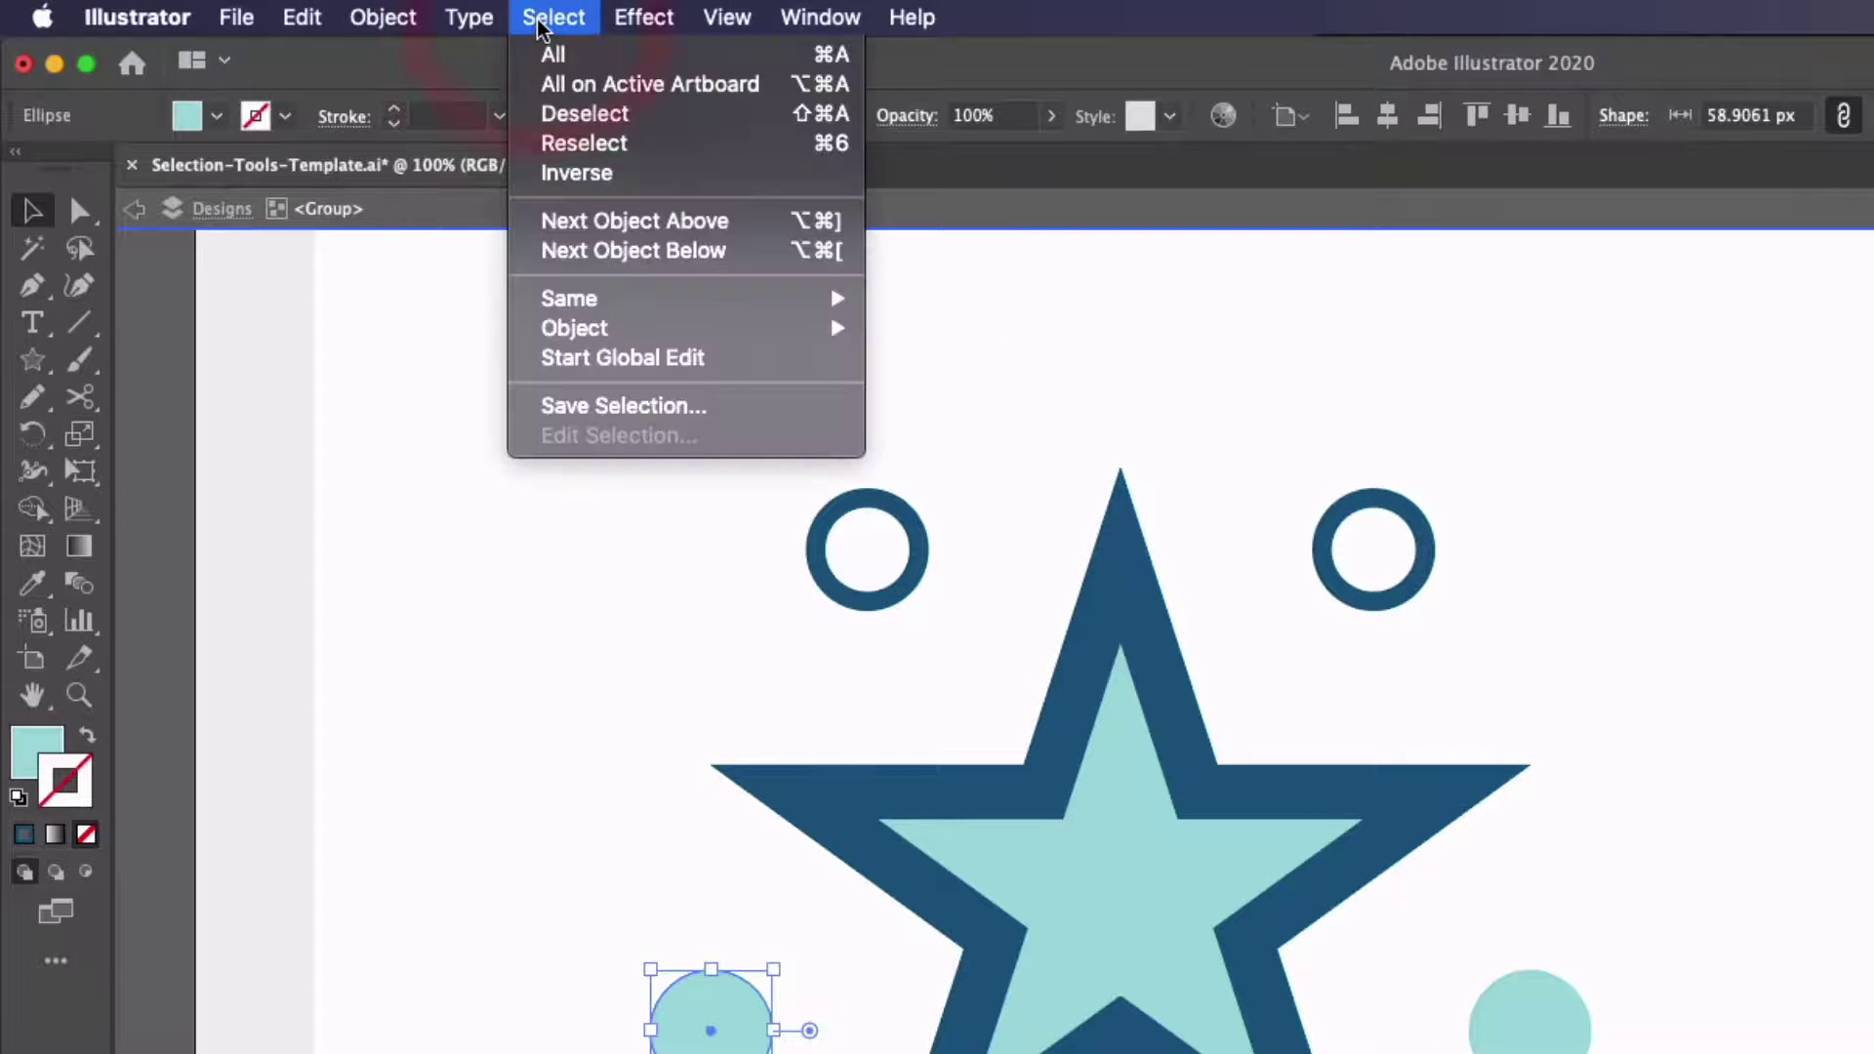
mouse_move(558, 295)
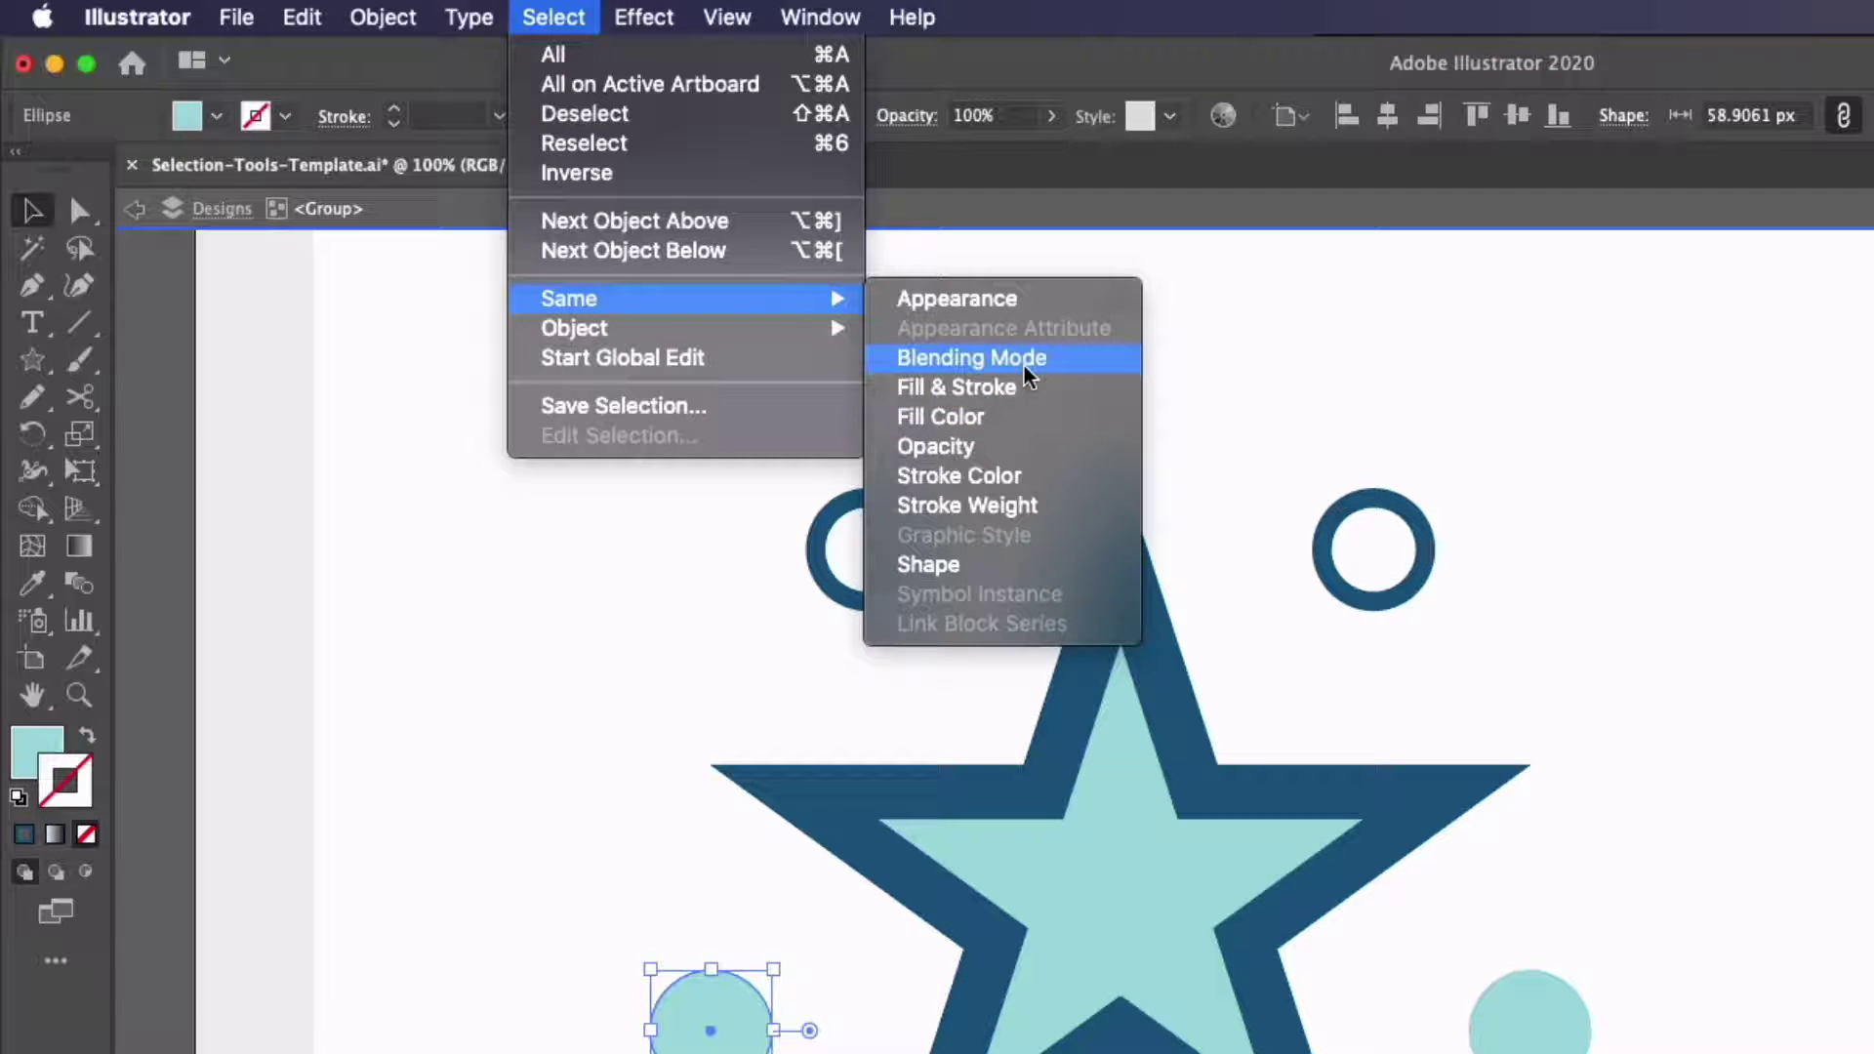
click(920, 418)
drag(454, 652, 472, 611)
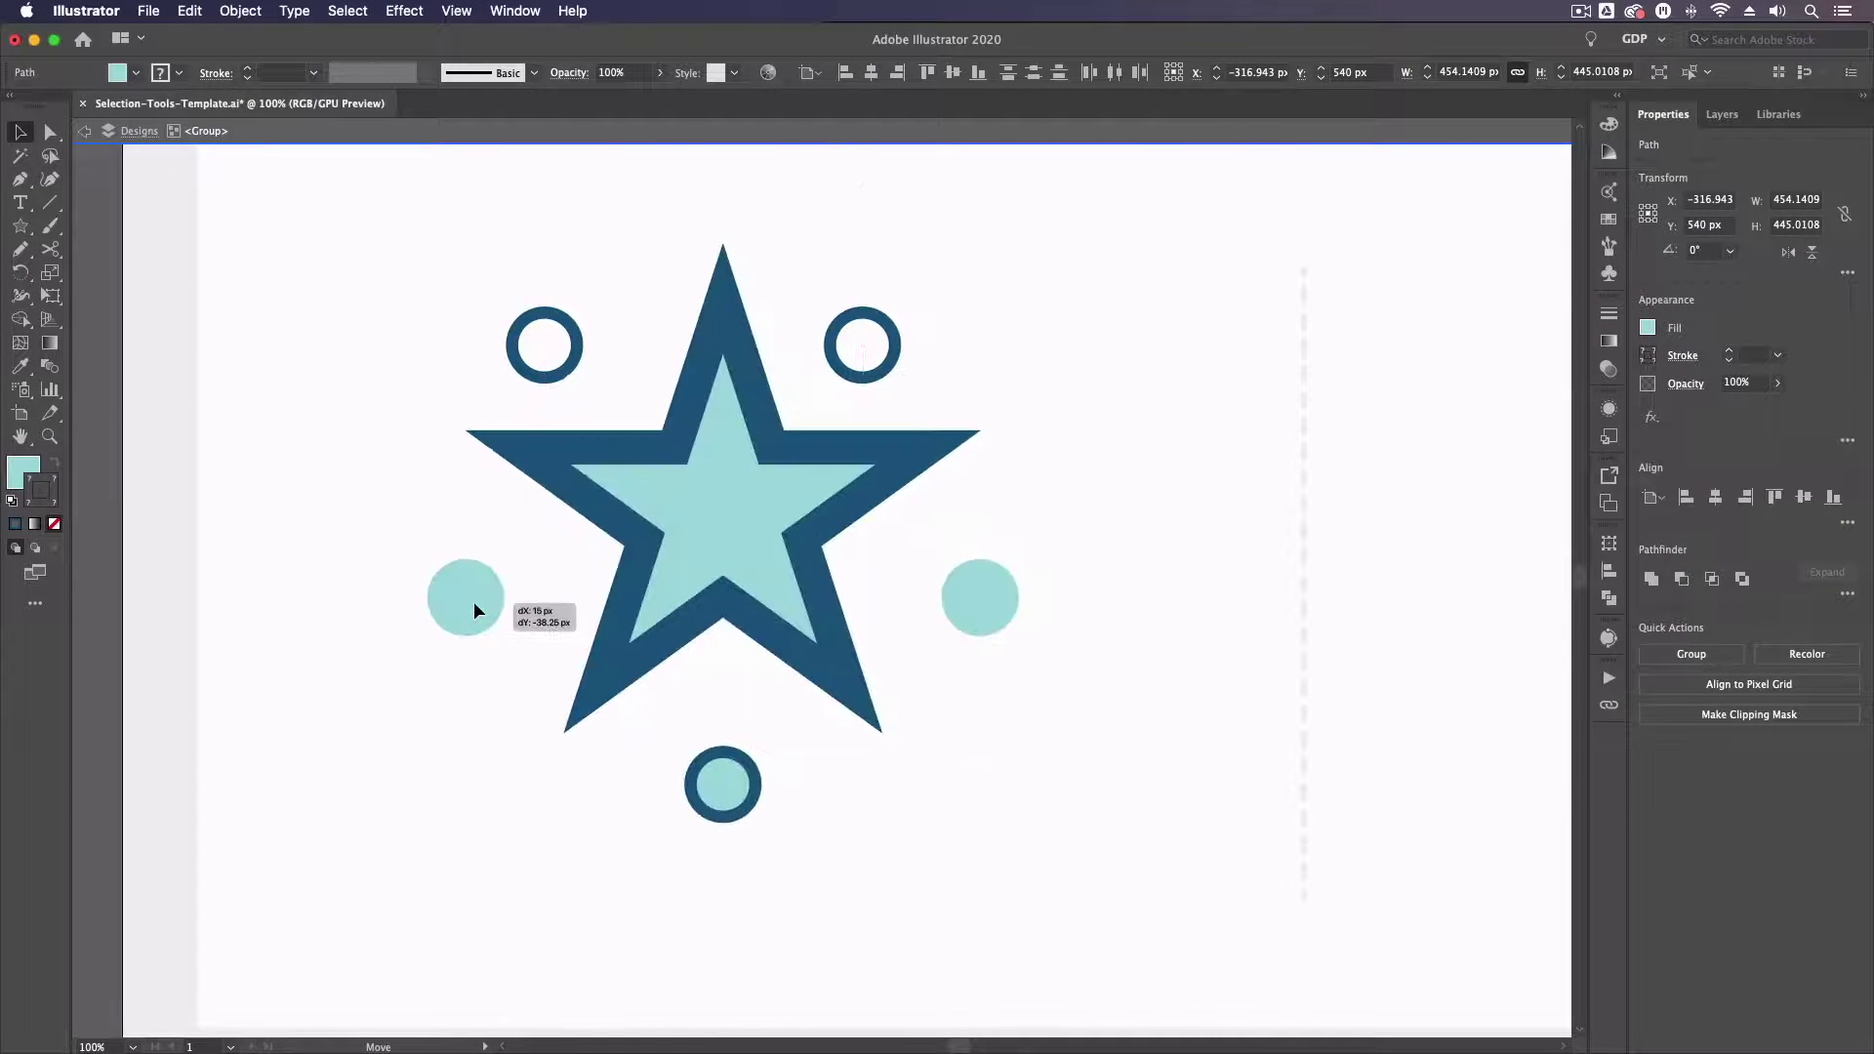
key(super+z)
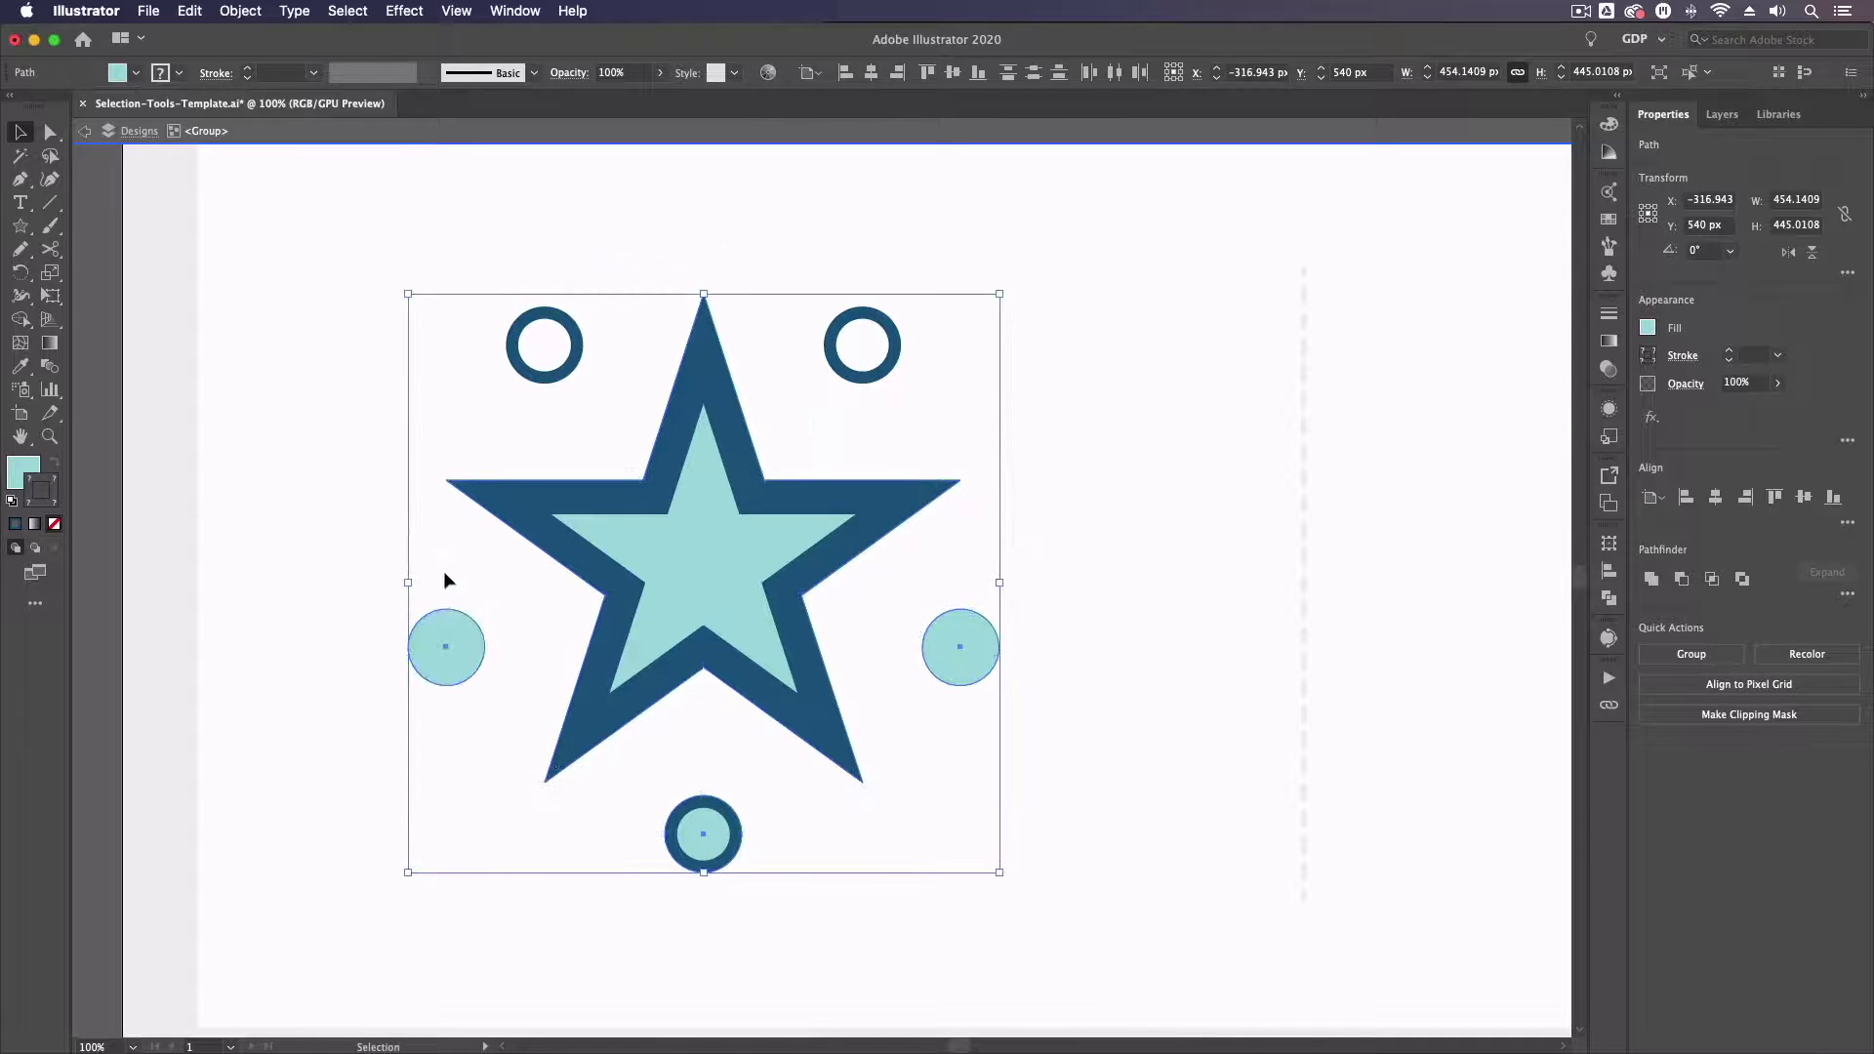
click(369, 499)
click(320, 269)
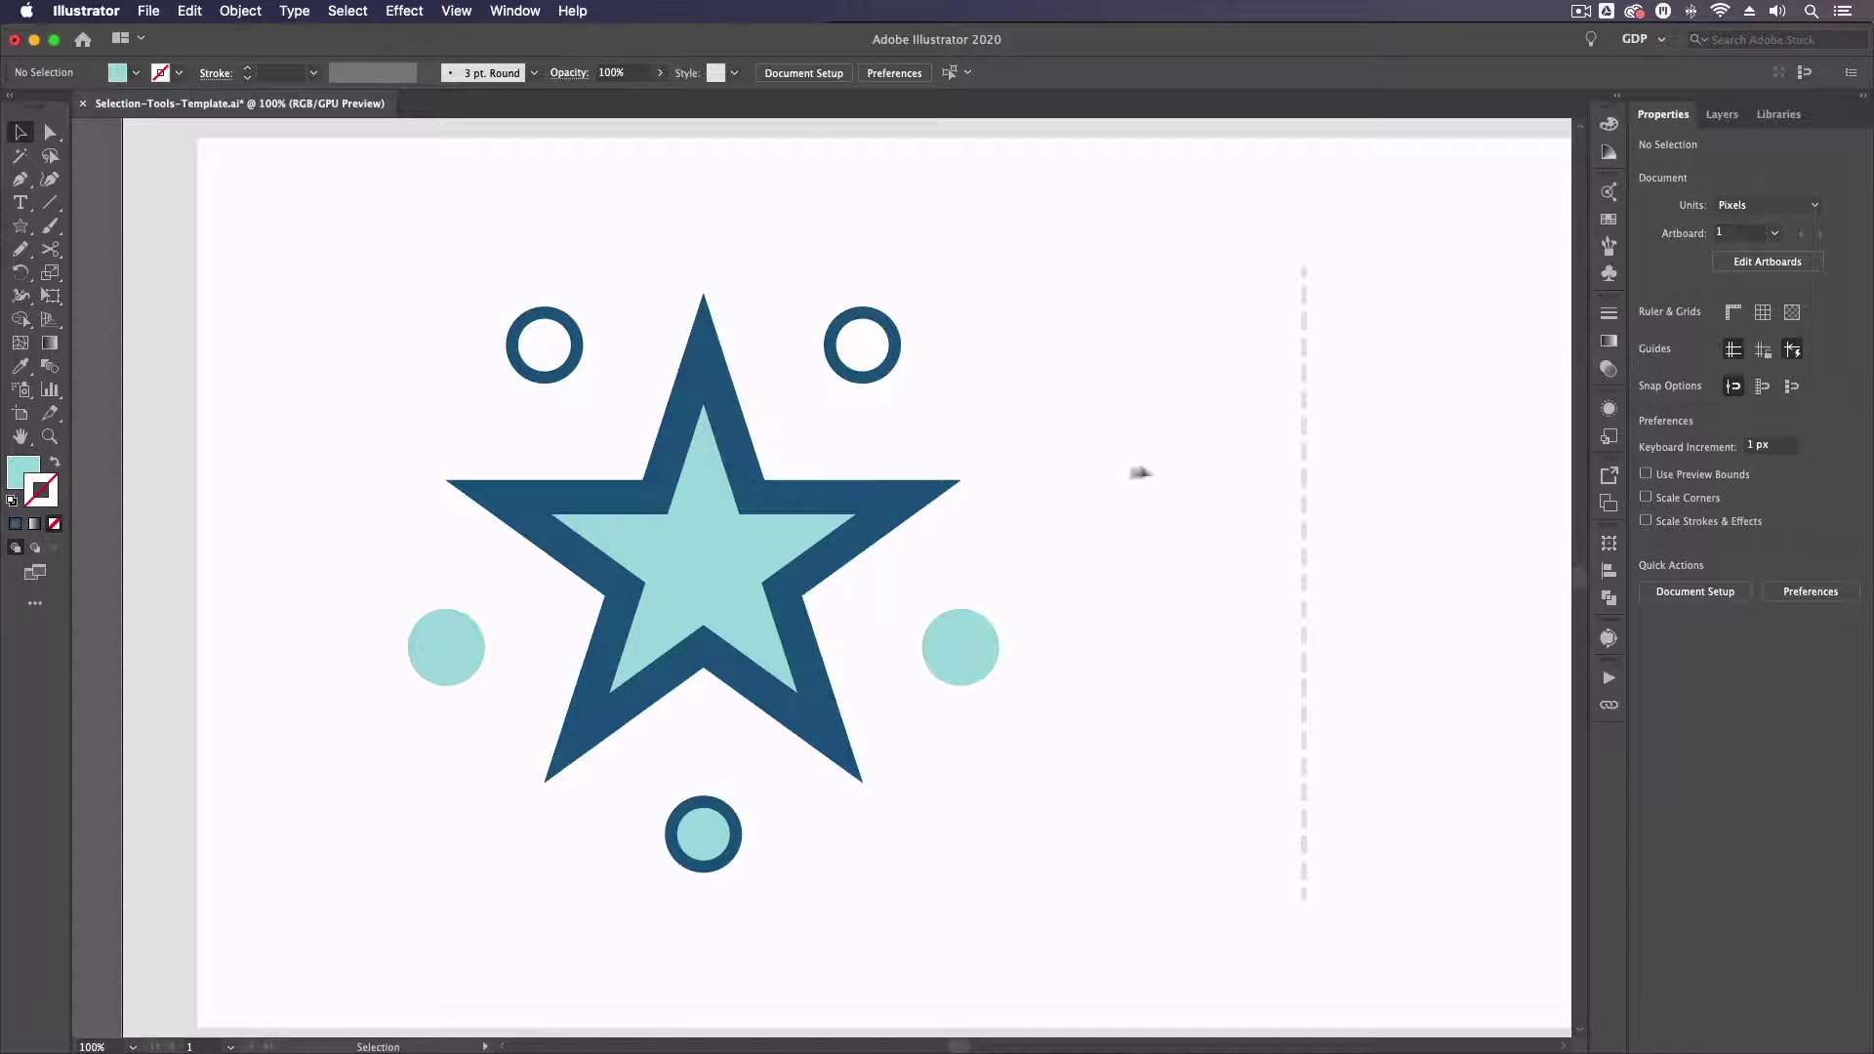
- Scroll to the laurel wreath, select it, and magnify its upper part to 200%
scroll(1175, 472, right, 10)
scroll(1059, 491, right, 10)
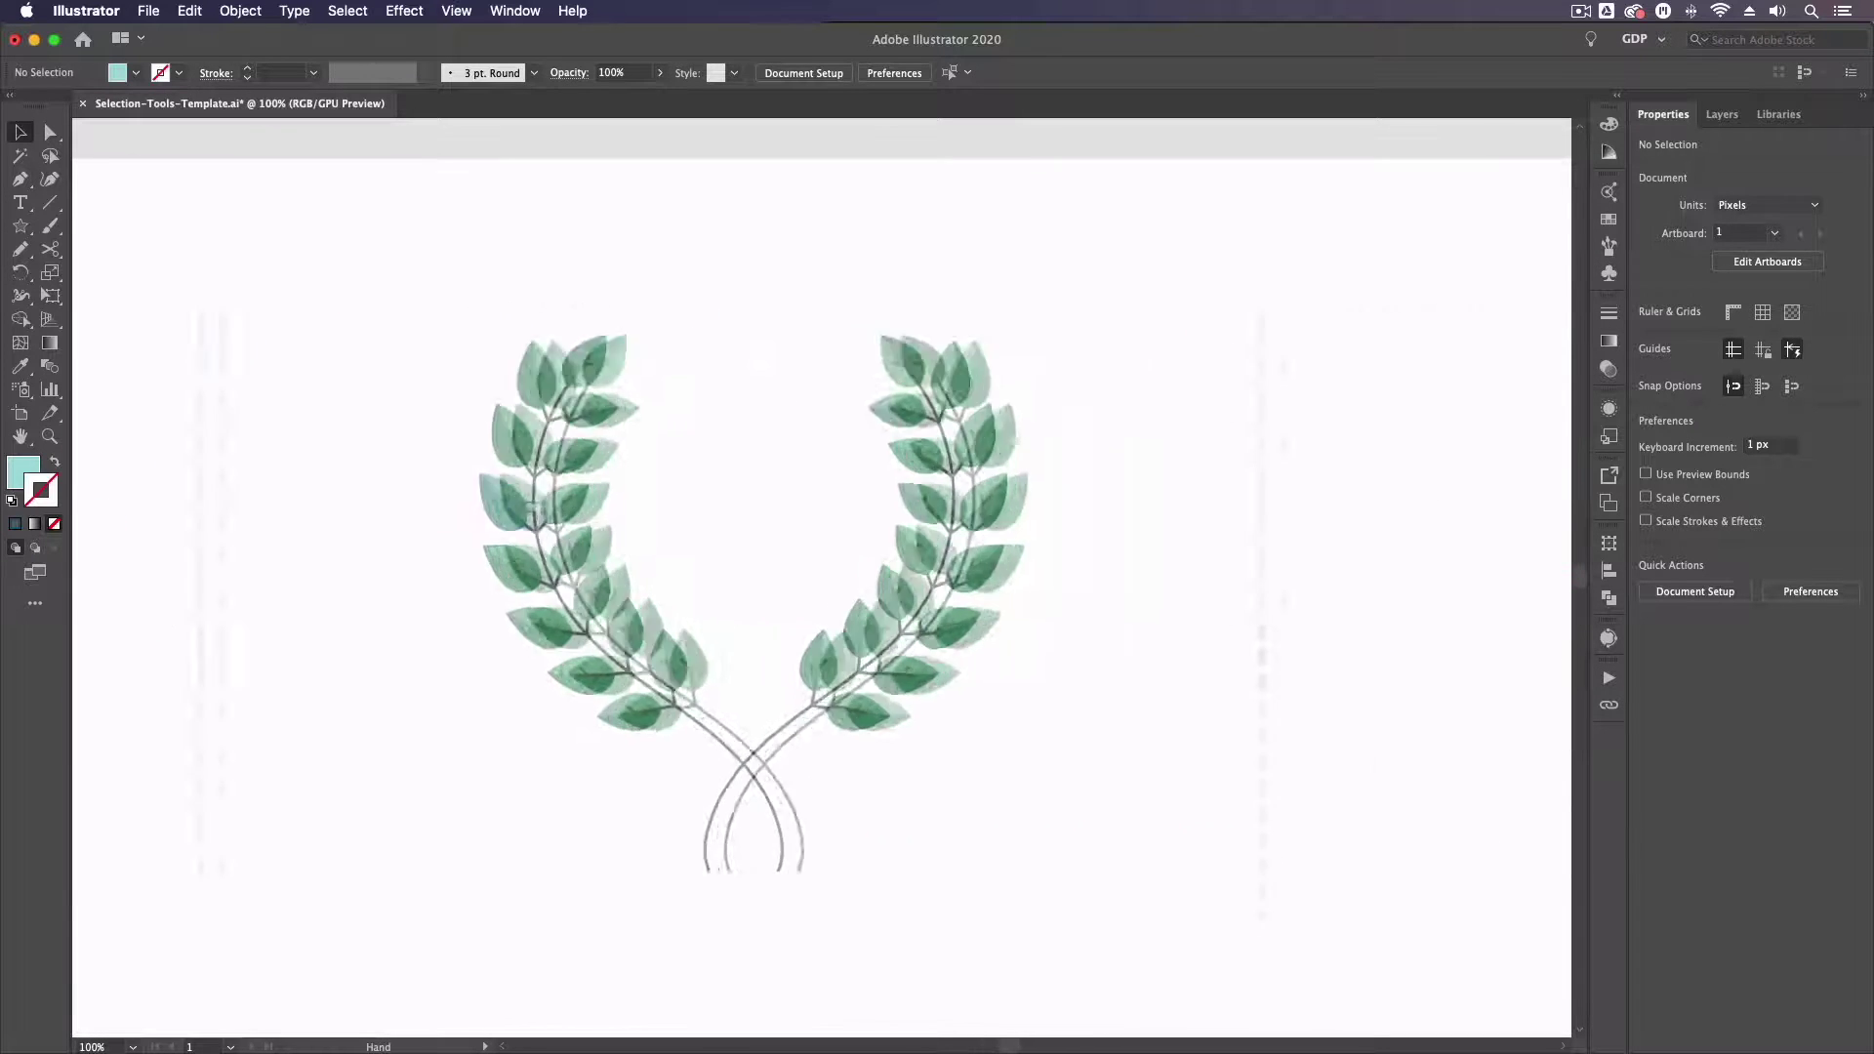
scroll(684, 508, left, 2)
click(517, 510)
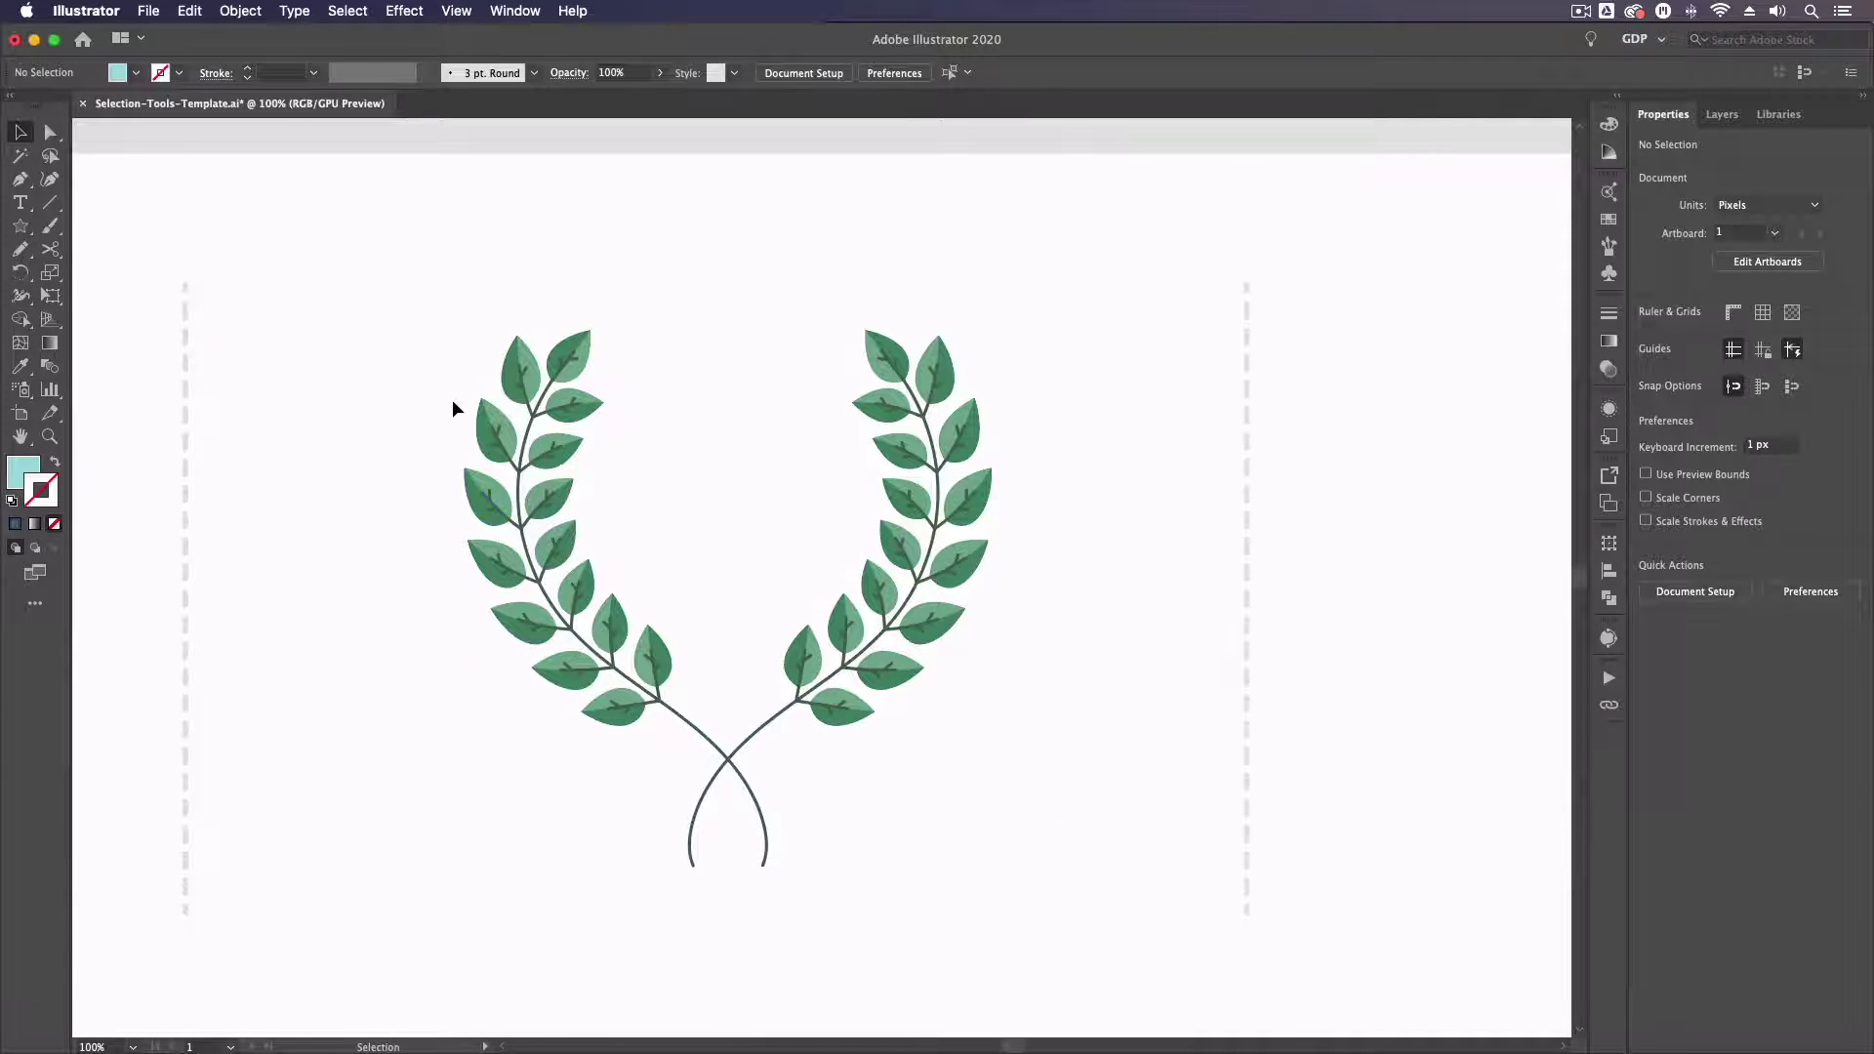
click(487, 451)
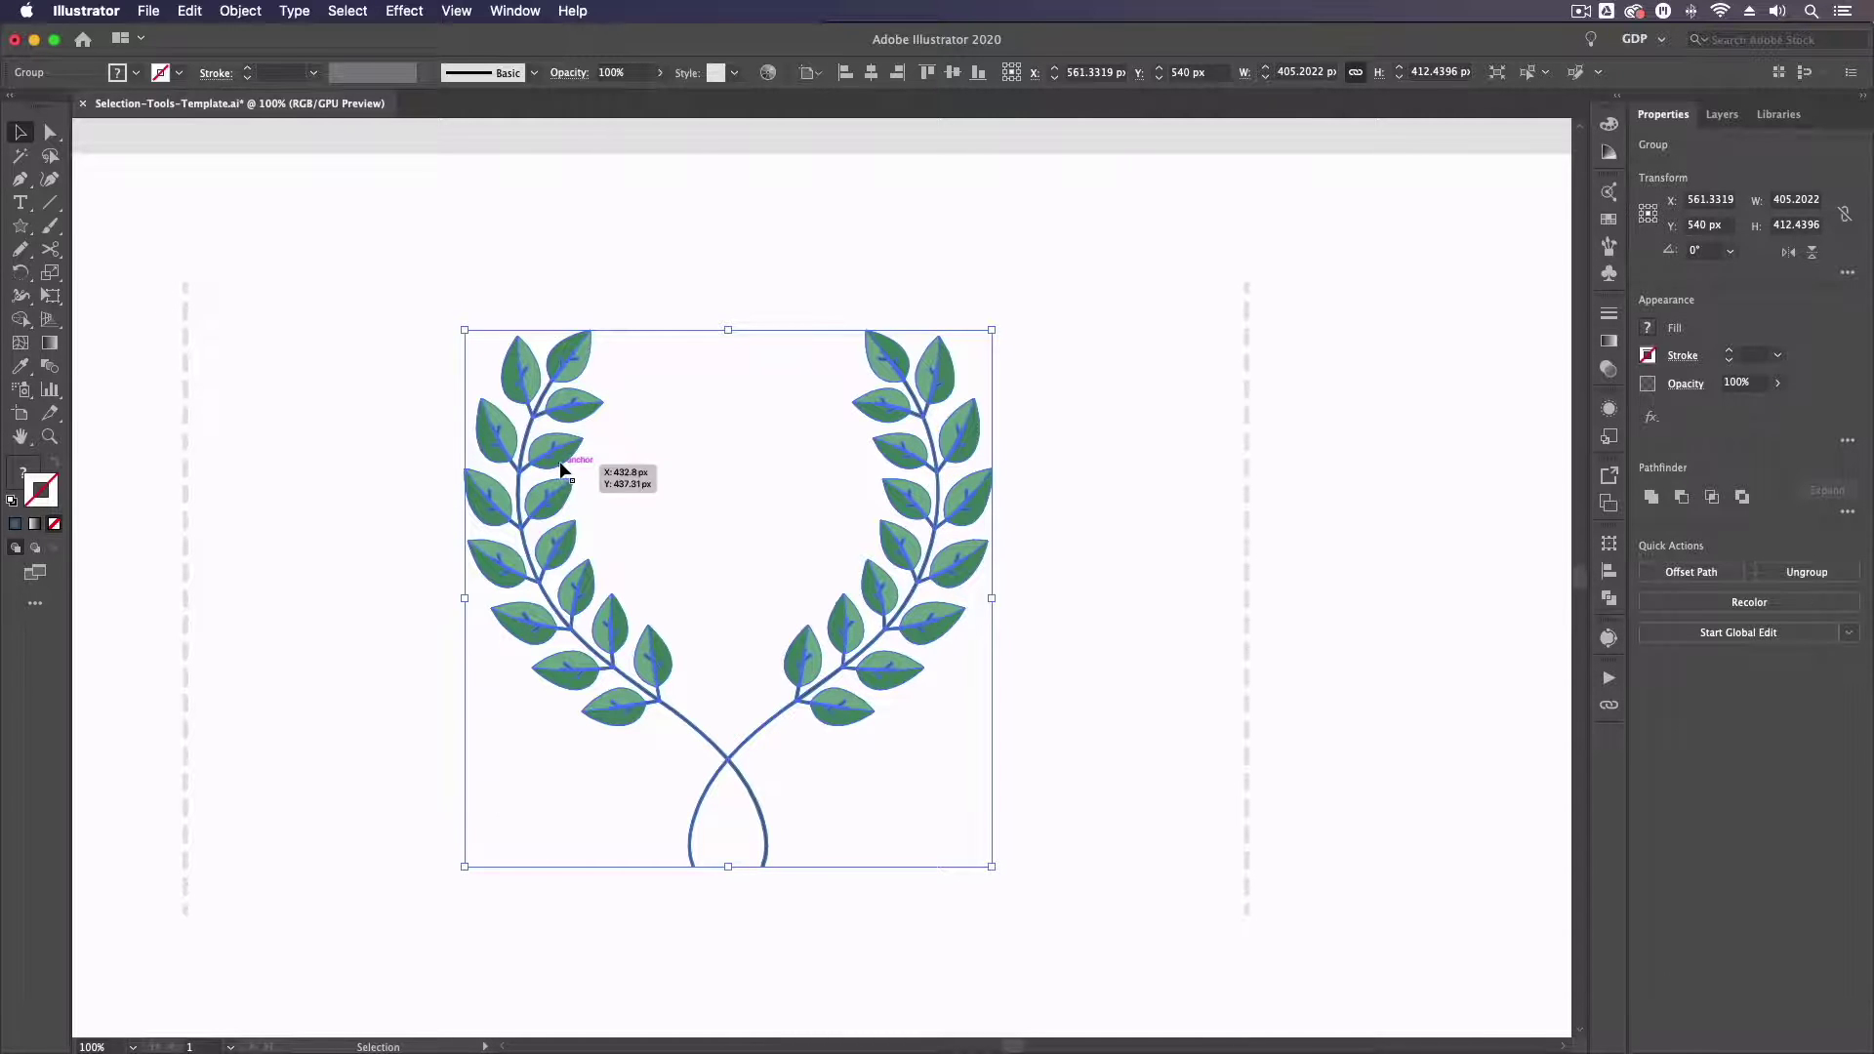
key(a)
key(super+equal)
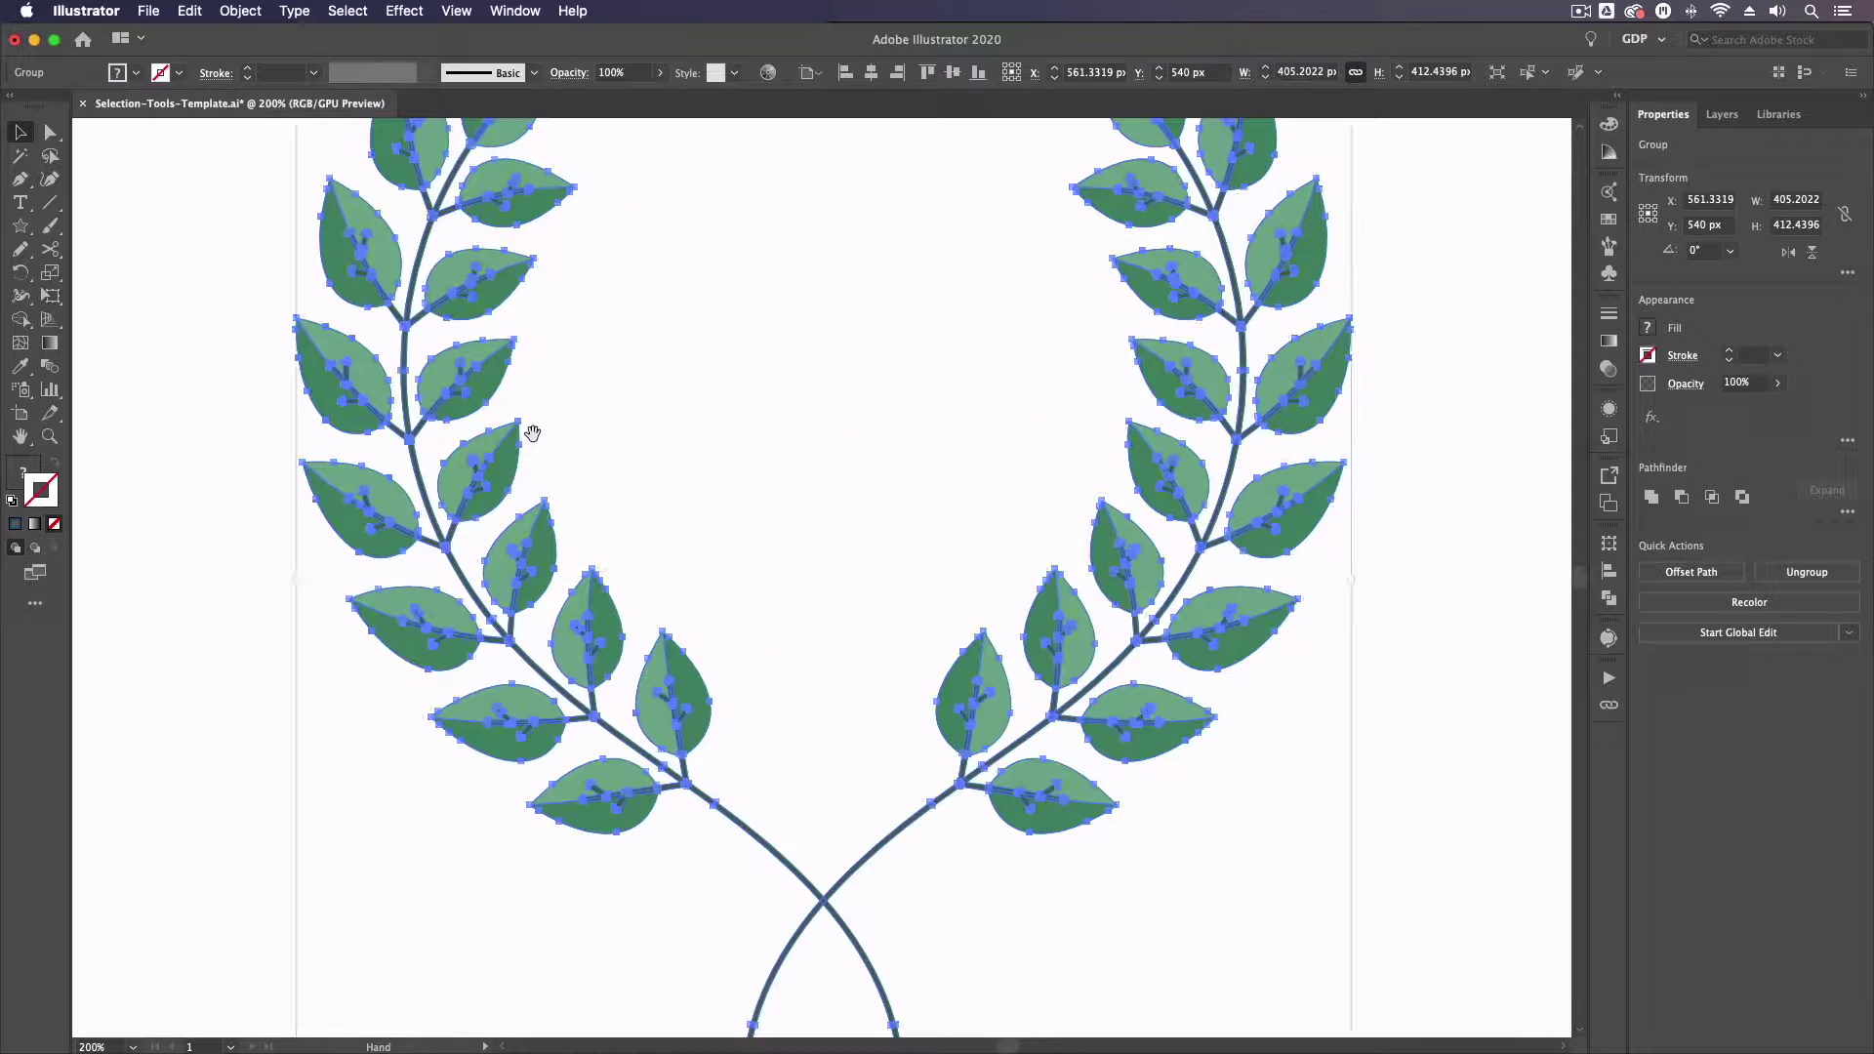
drag(532, 433, 475, 575)
key(v)
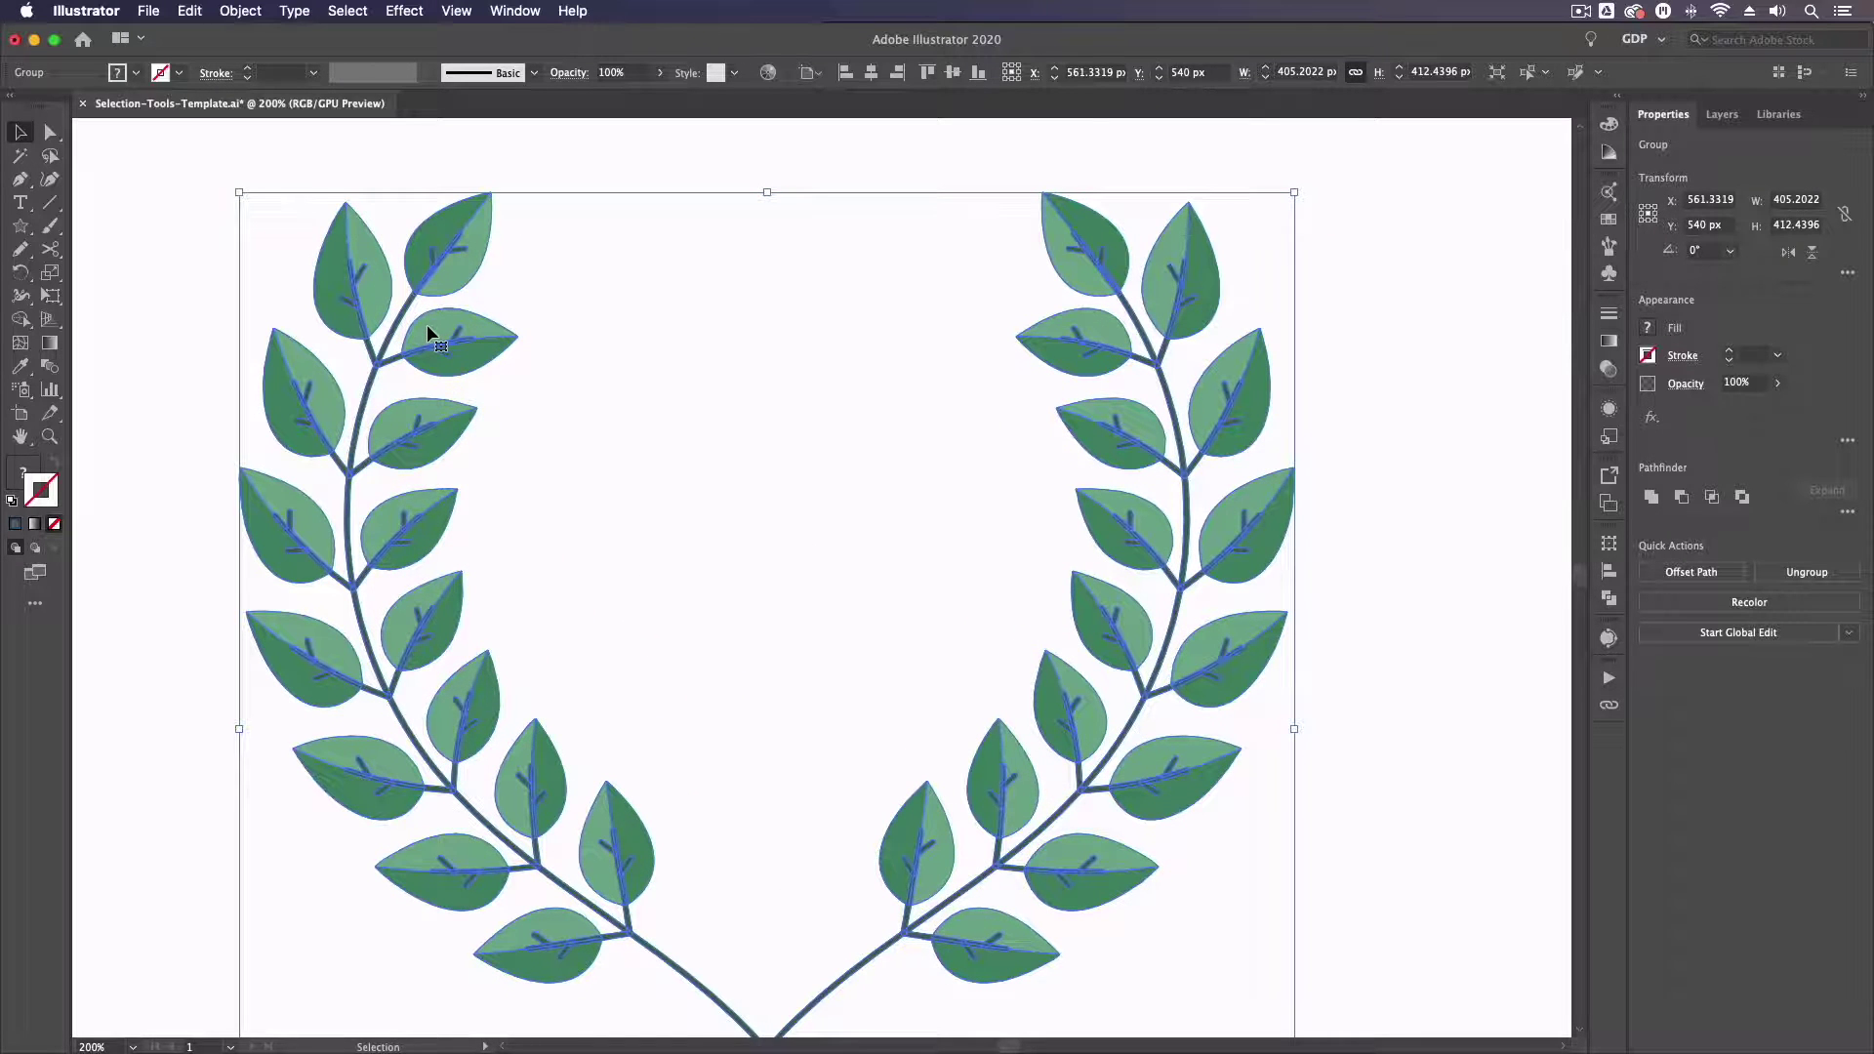
- Isolate the wreath's left branch, test-move the branch and its leaves, and undo both
double_click(426, 332)
click(427, 332)
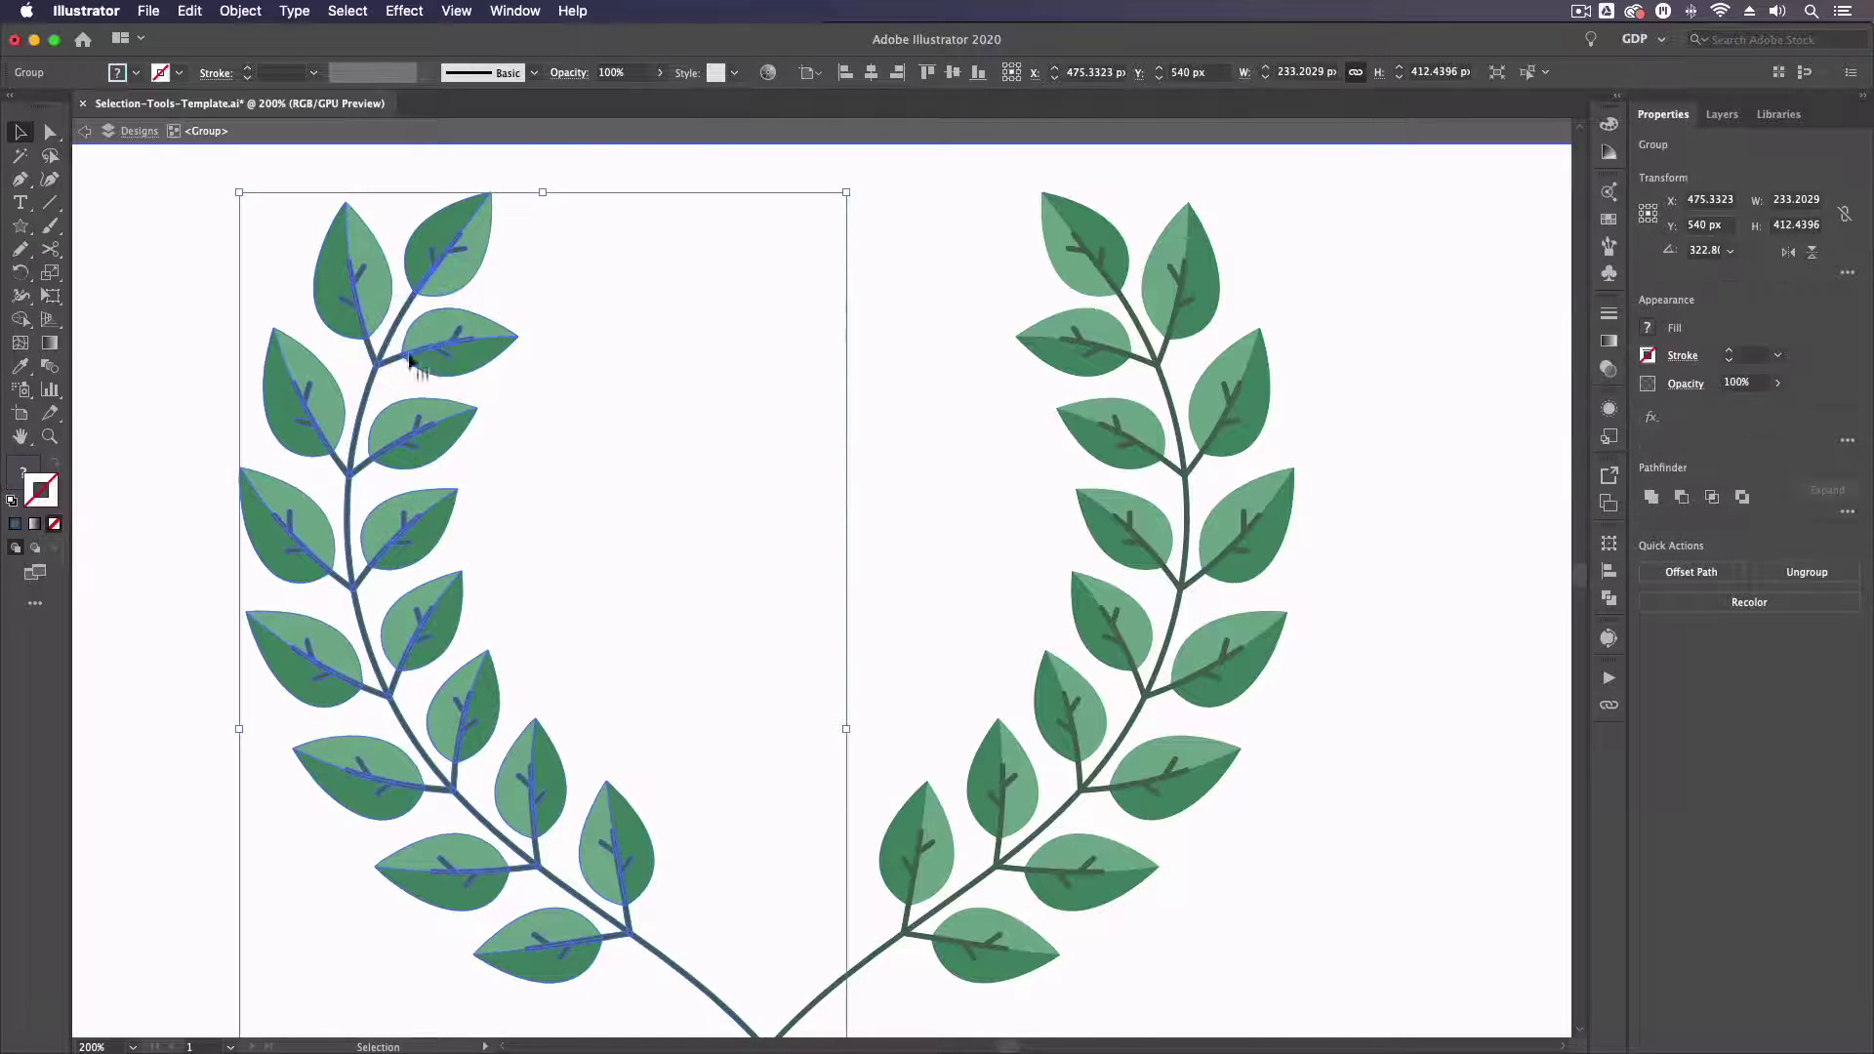
drag(430, 331, 685, 315)
key(super+z)
double_click(439, 327)
drag(435, 332, 657, 318)
key(super+z)
- Drill into nested leaf groups, move a two-leaf cluster, undo, and exit isolation
double_click(424, 332)
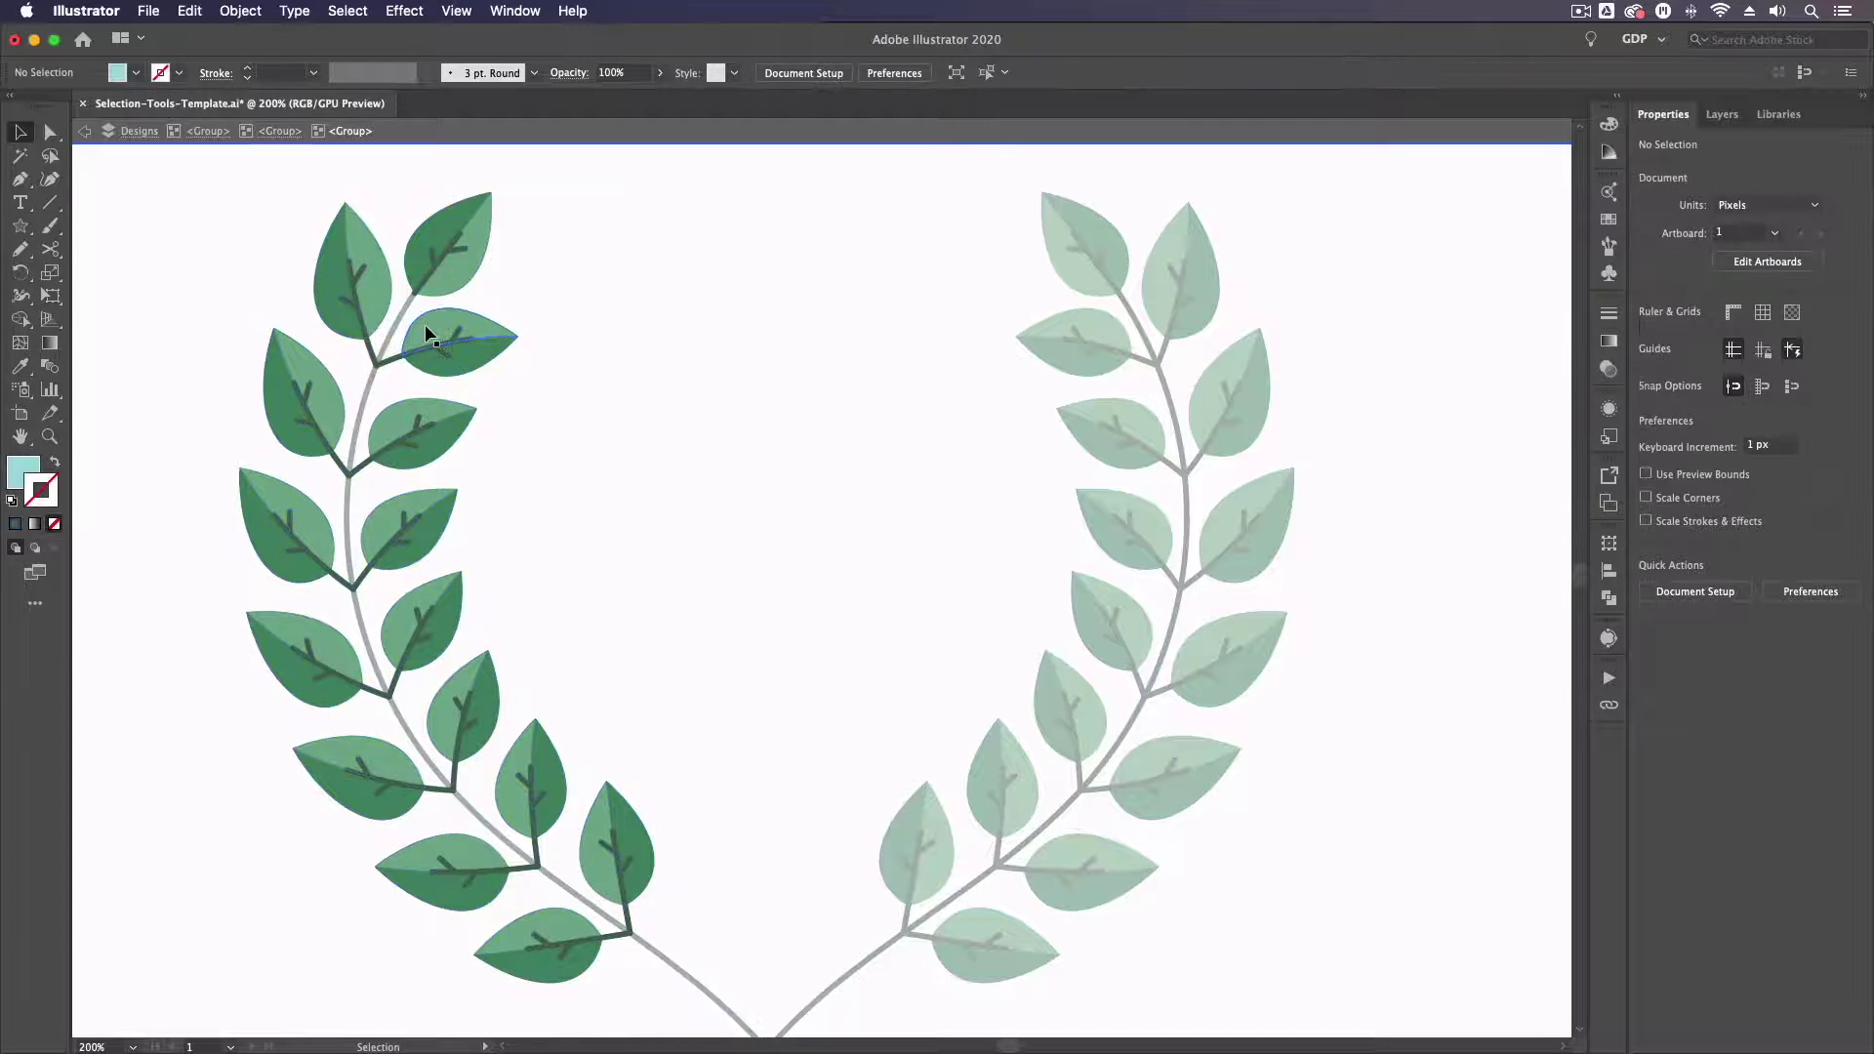
drag(426, 332, 628, 312)
double_click(435, 332)
double_click(420, 324)
key(cmd+z)
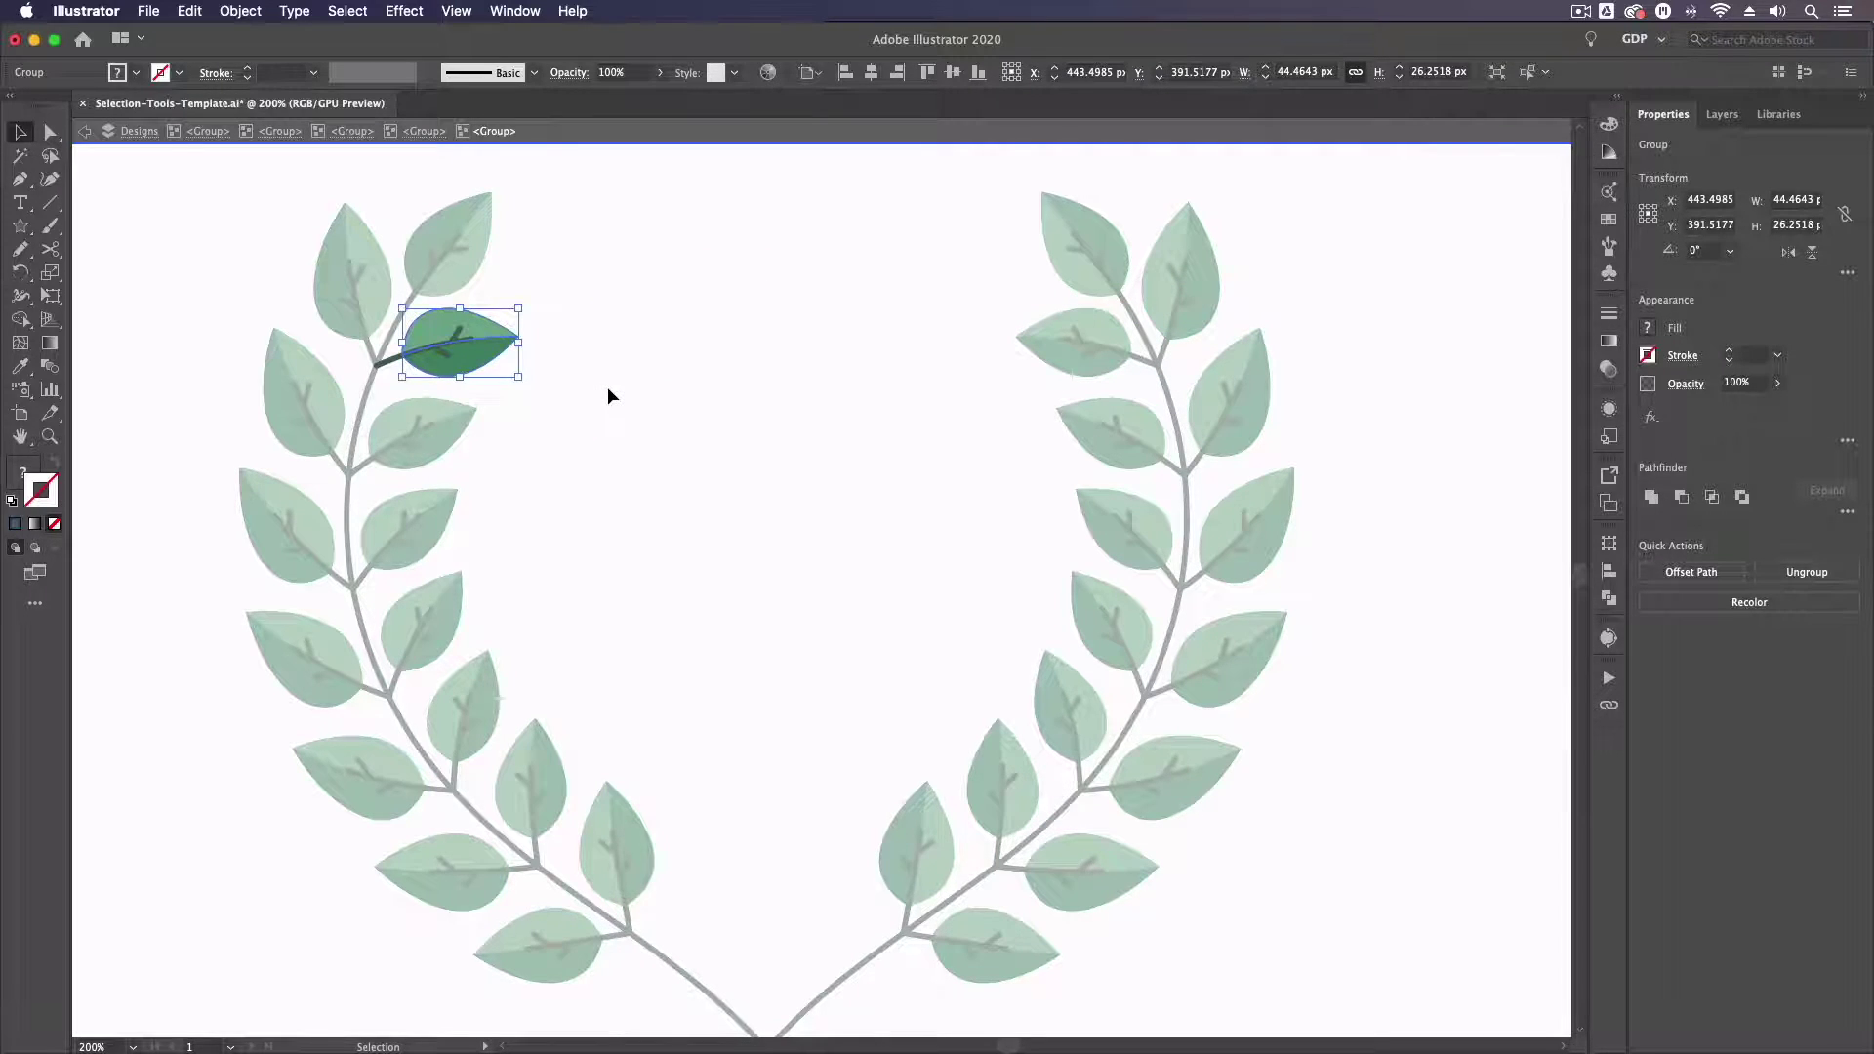
click(607, 387)
double_click(672, 396)
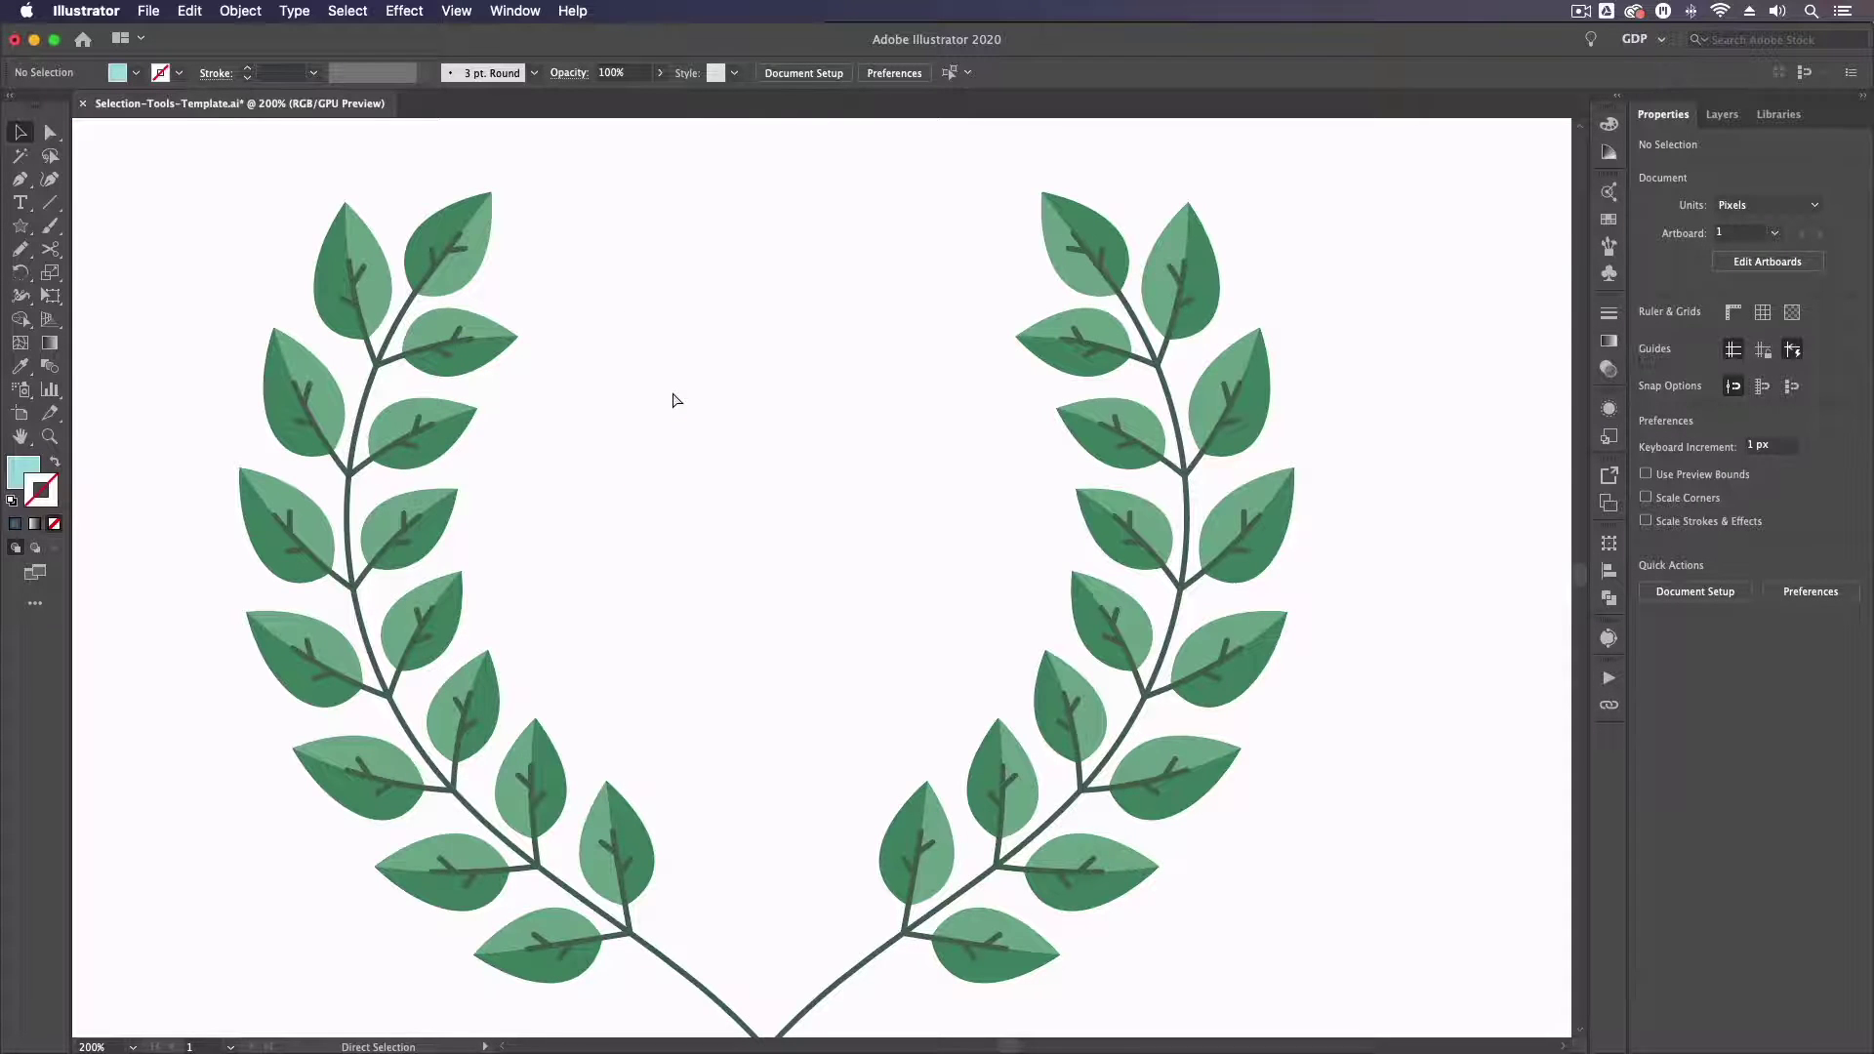
key(cmd+minus)
key(cmd+minus)
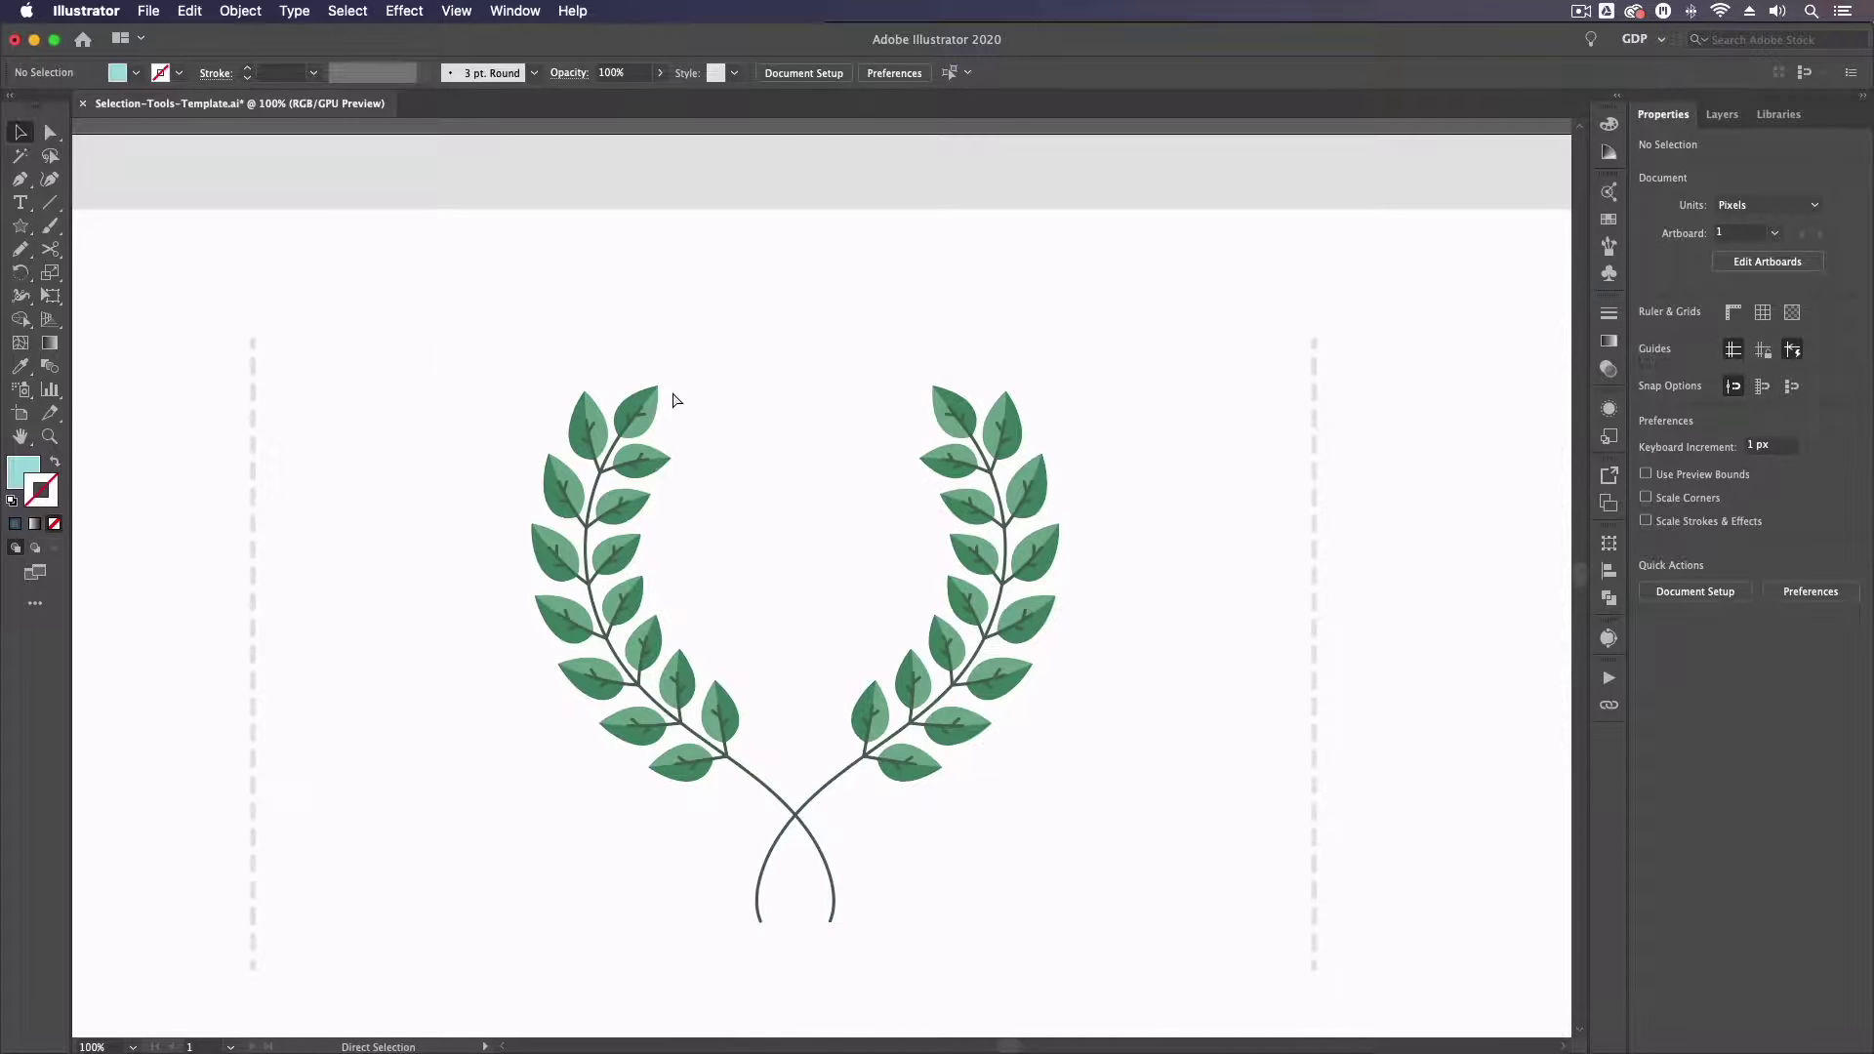
key(super+plus)
key(super+plus)
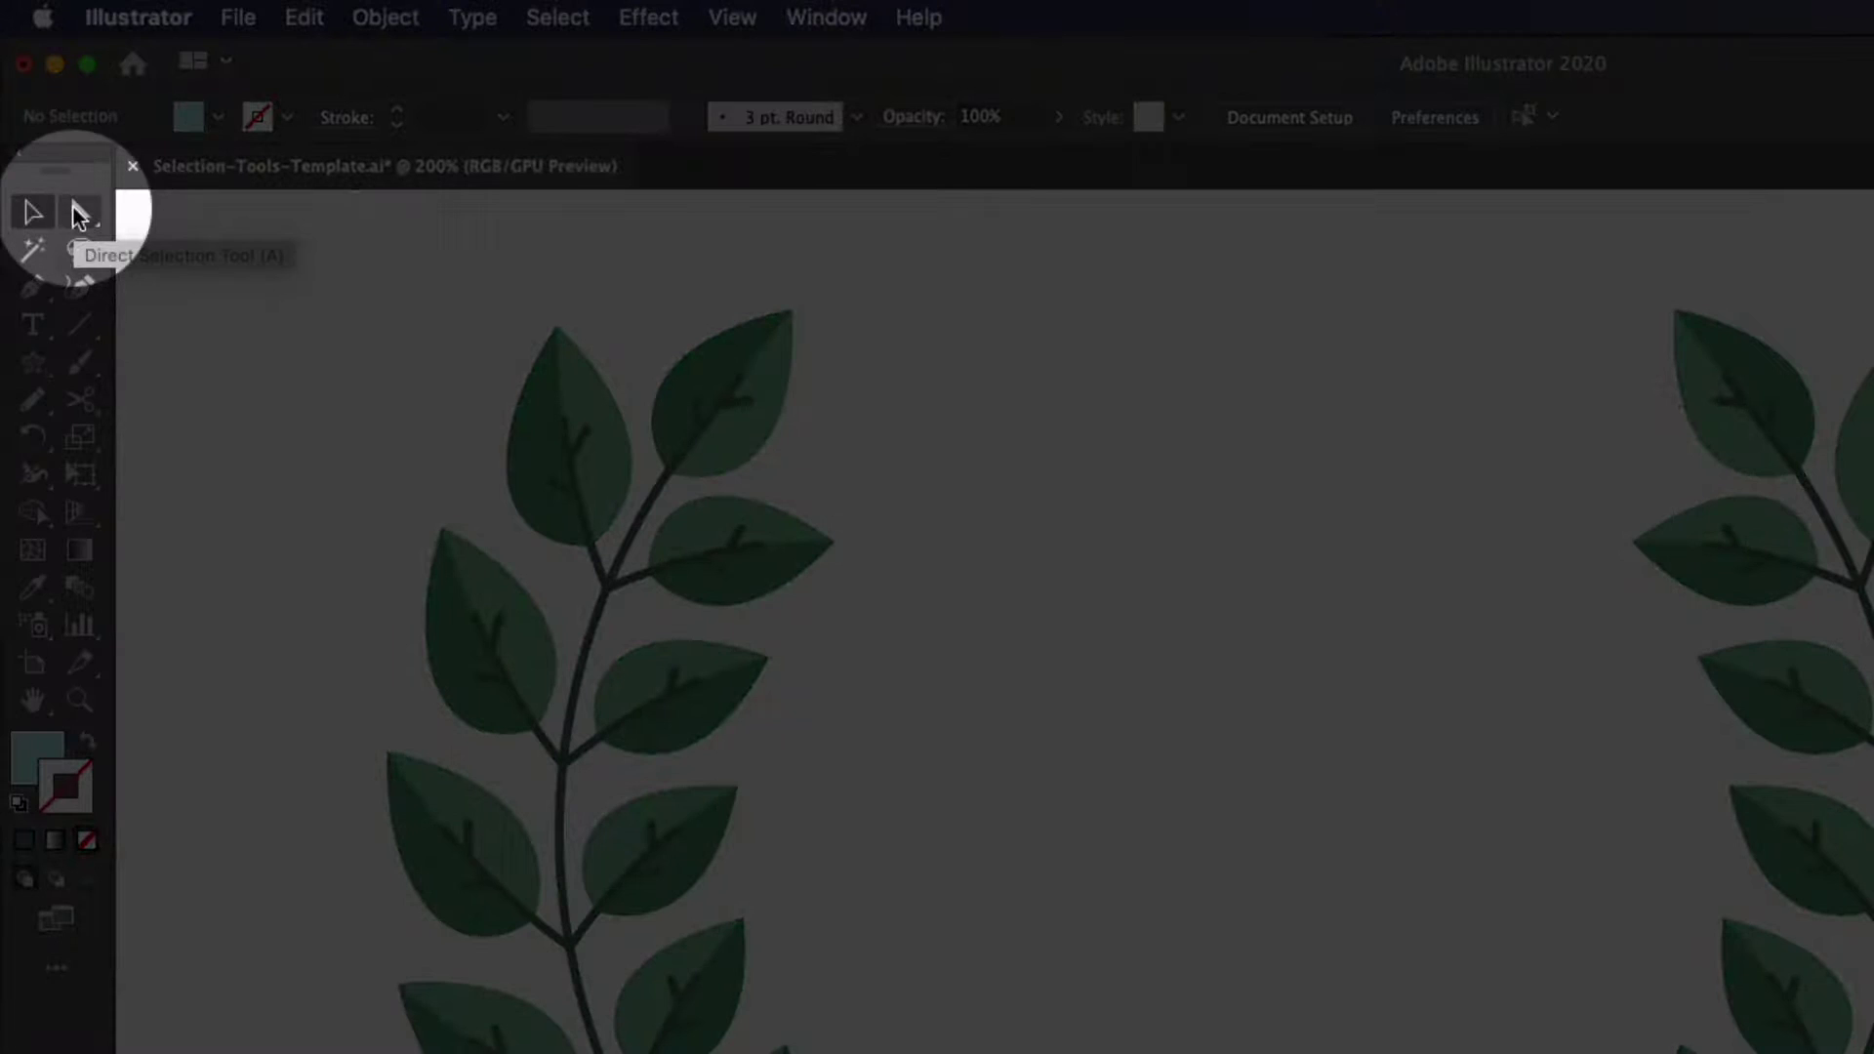
click(80, 213)
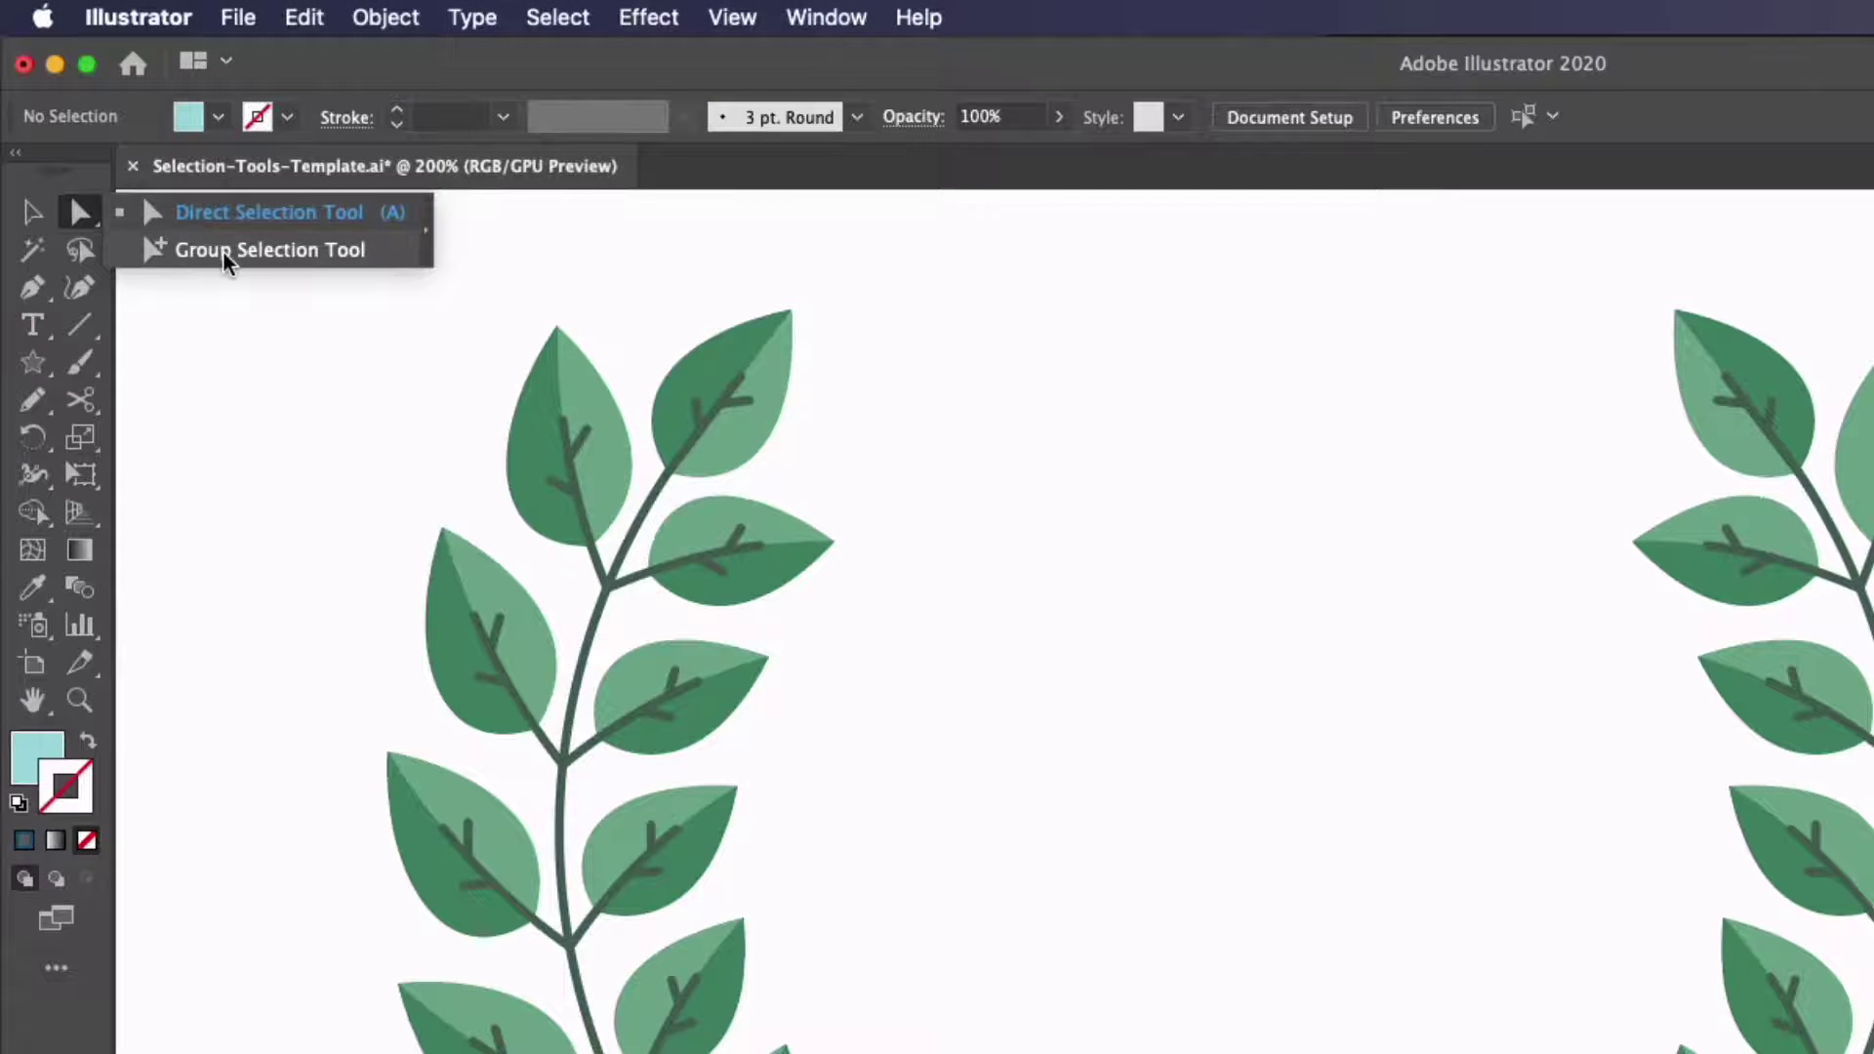
click(223, 250)
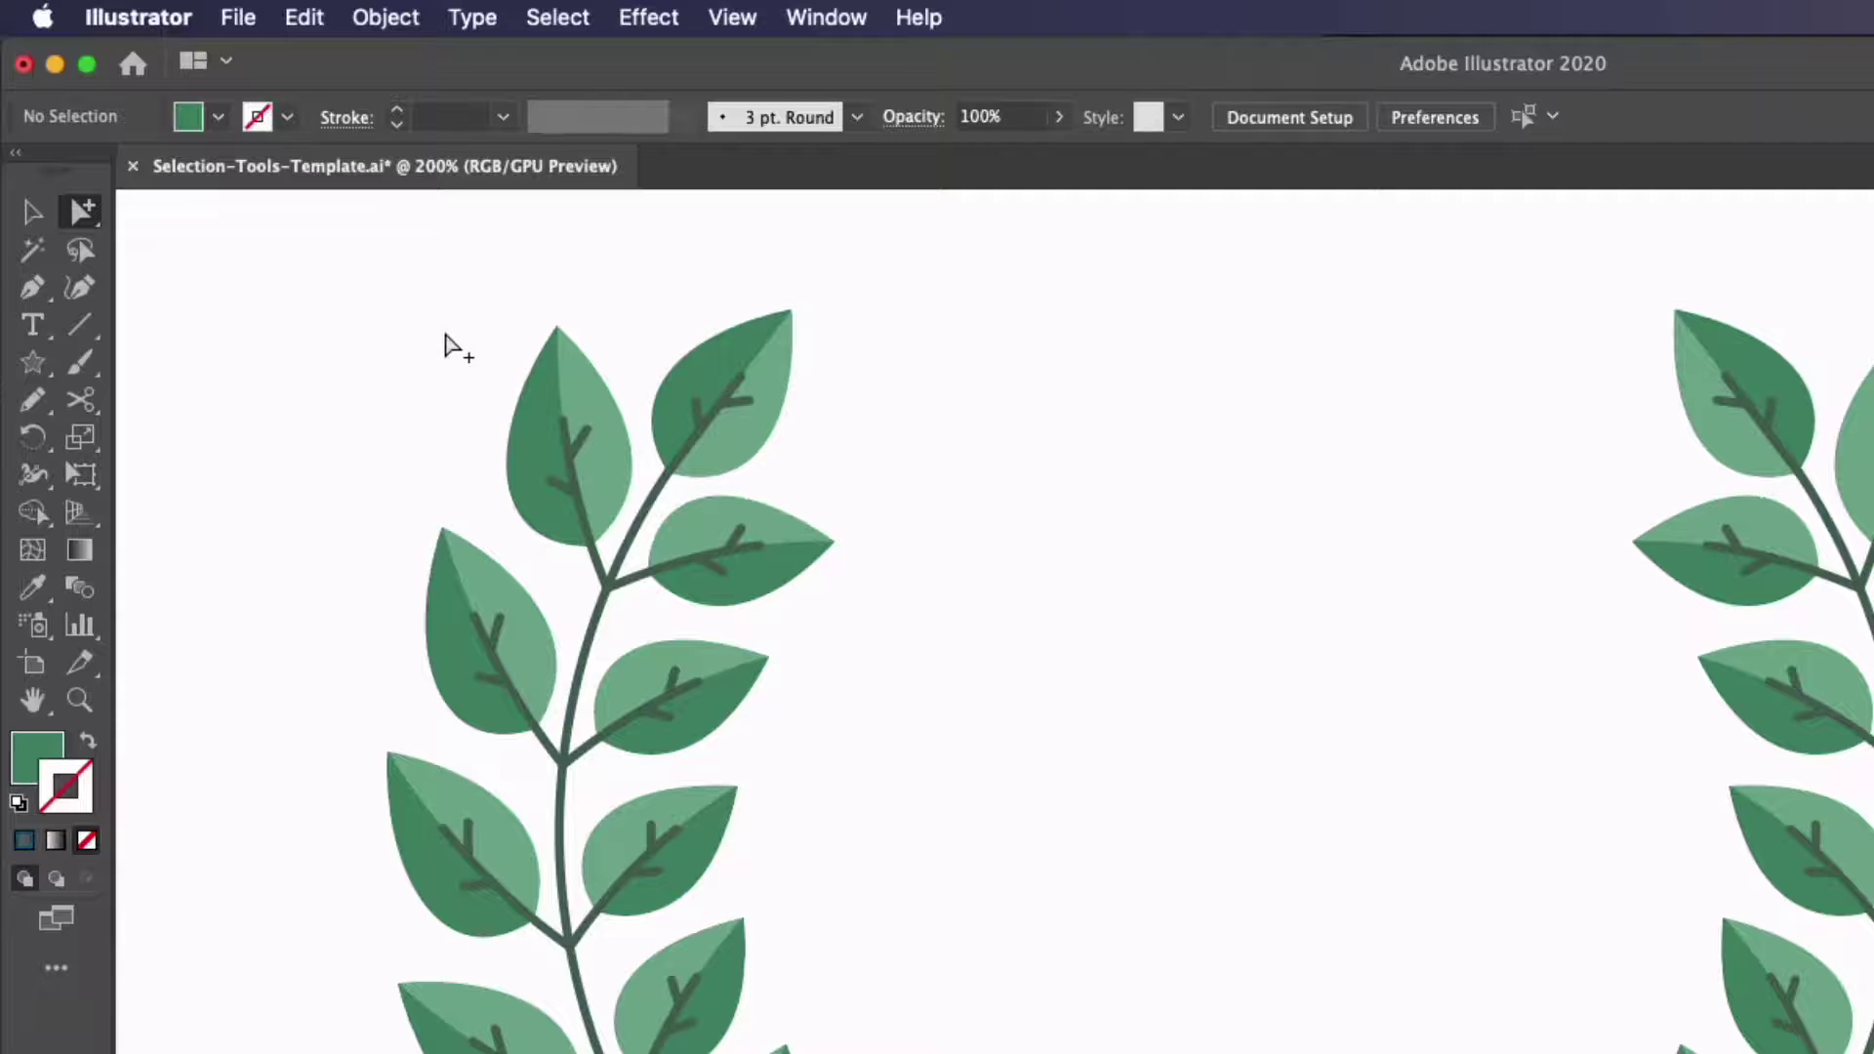
click(588, 402)
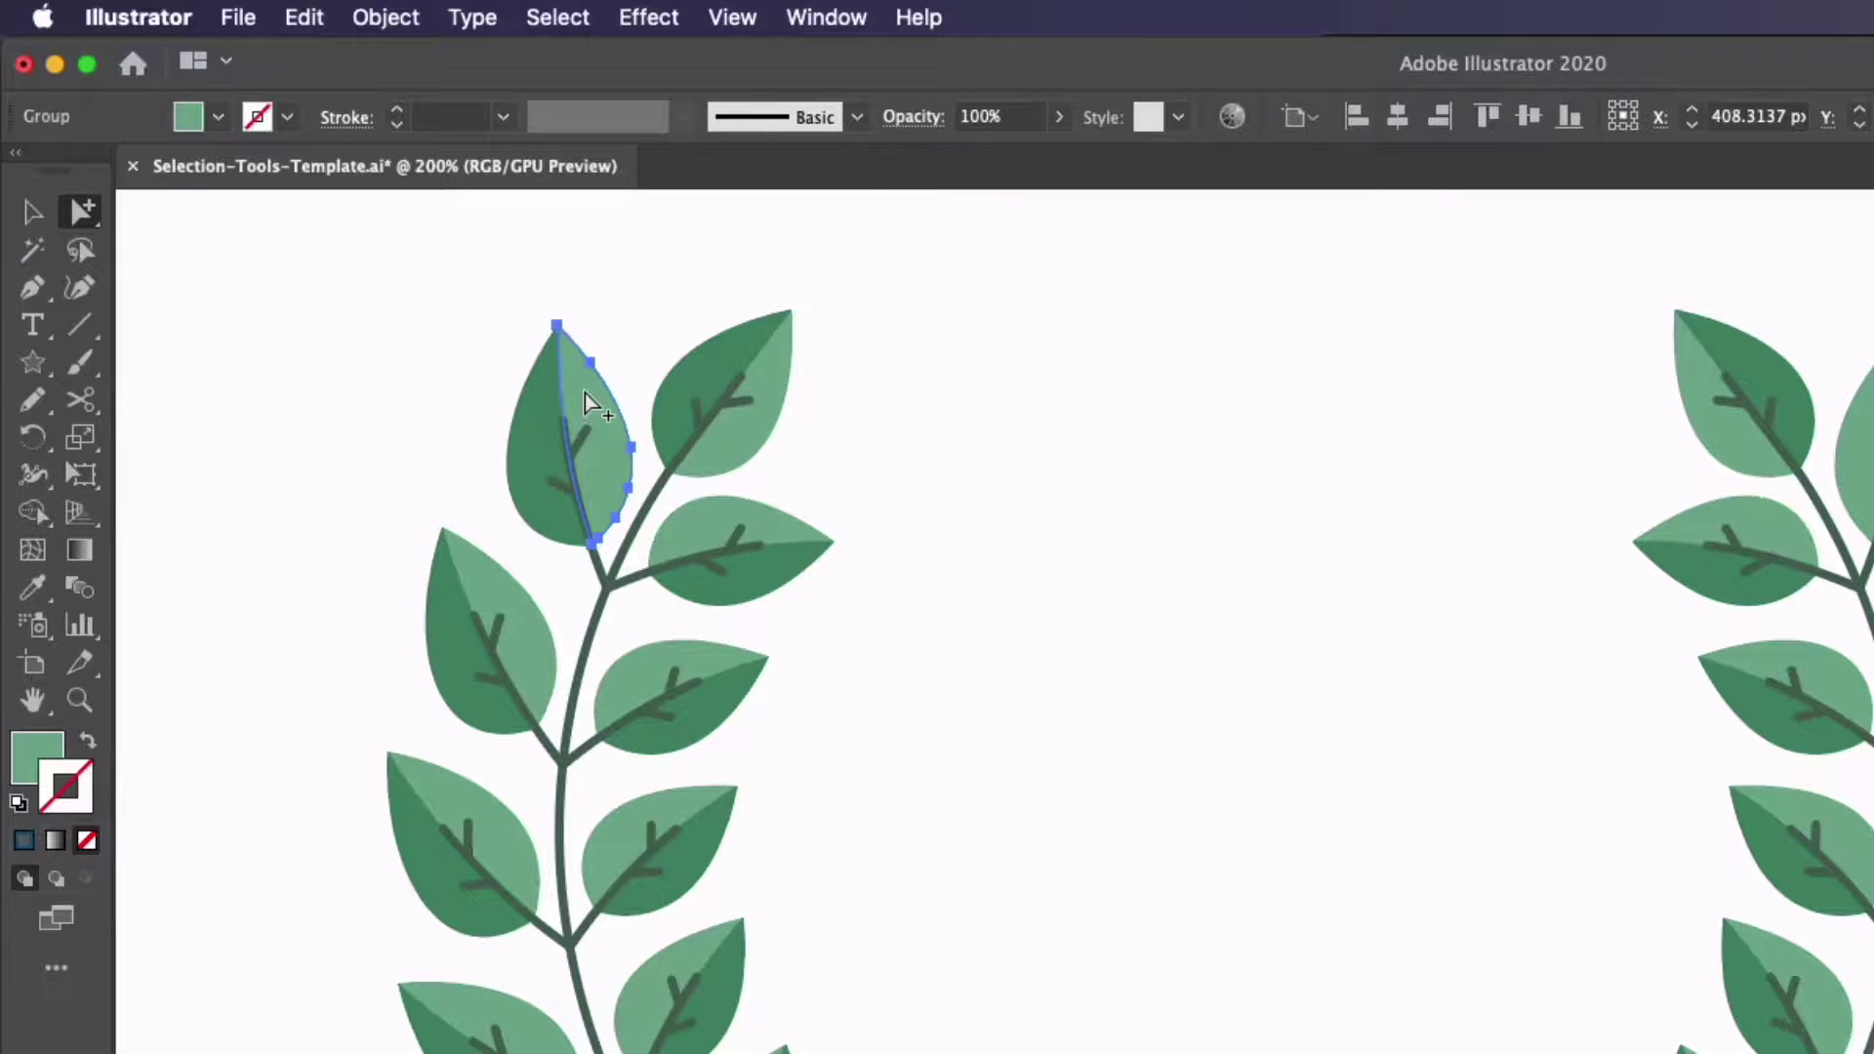
mouse_move(583, 395)
mouse_down()
mouse_move(872, 609)
mouse_move(1342, 512)
mouse_move(1243, 519)
mouse_move(1523, 406)
mouse_move(1133, 506)
mouse_move(1250, 494)
mouse_move(1260, 605)
mouse_move(1035, 466)
mouse_move(583, 388)
mouse_up()
click(583, 388)
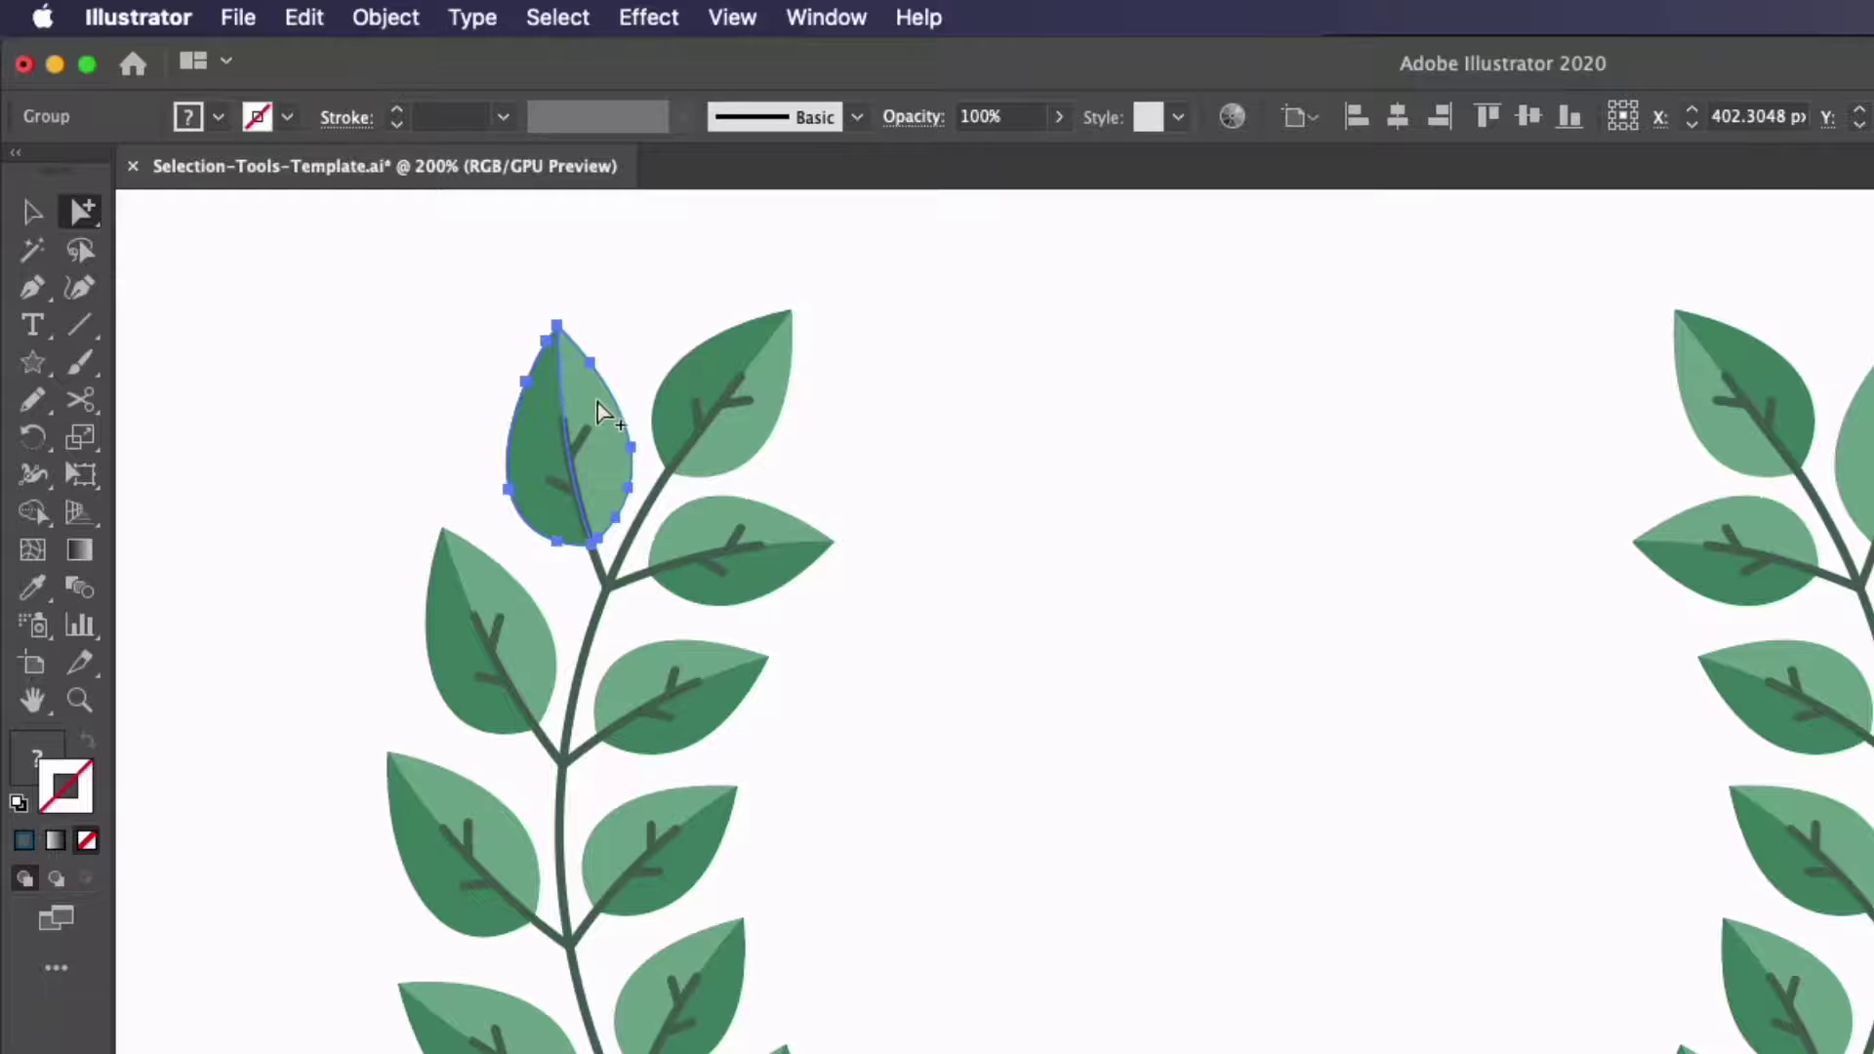
drag(598, 406, 1264, 460)
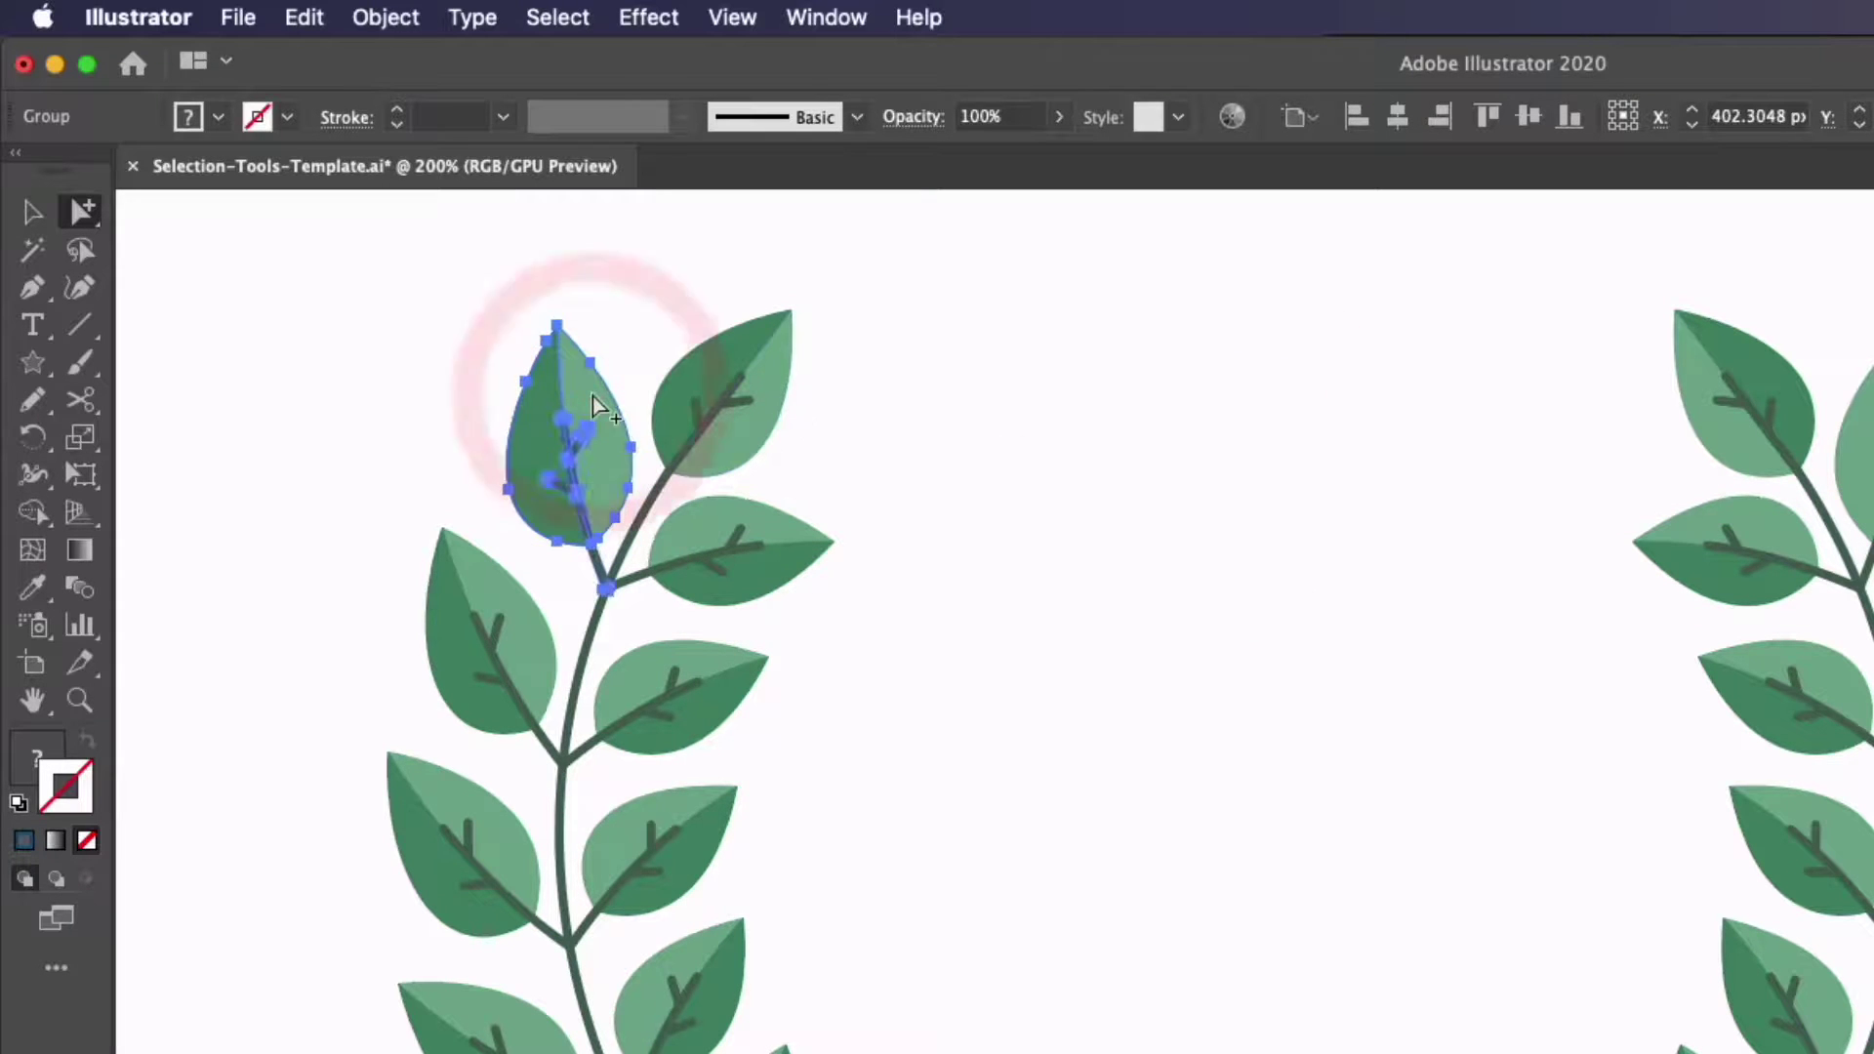
drag(594, 406, 1024, 473)
key(super+z)
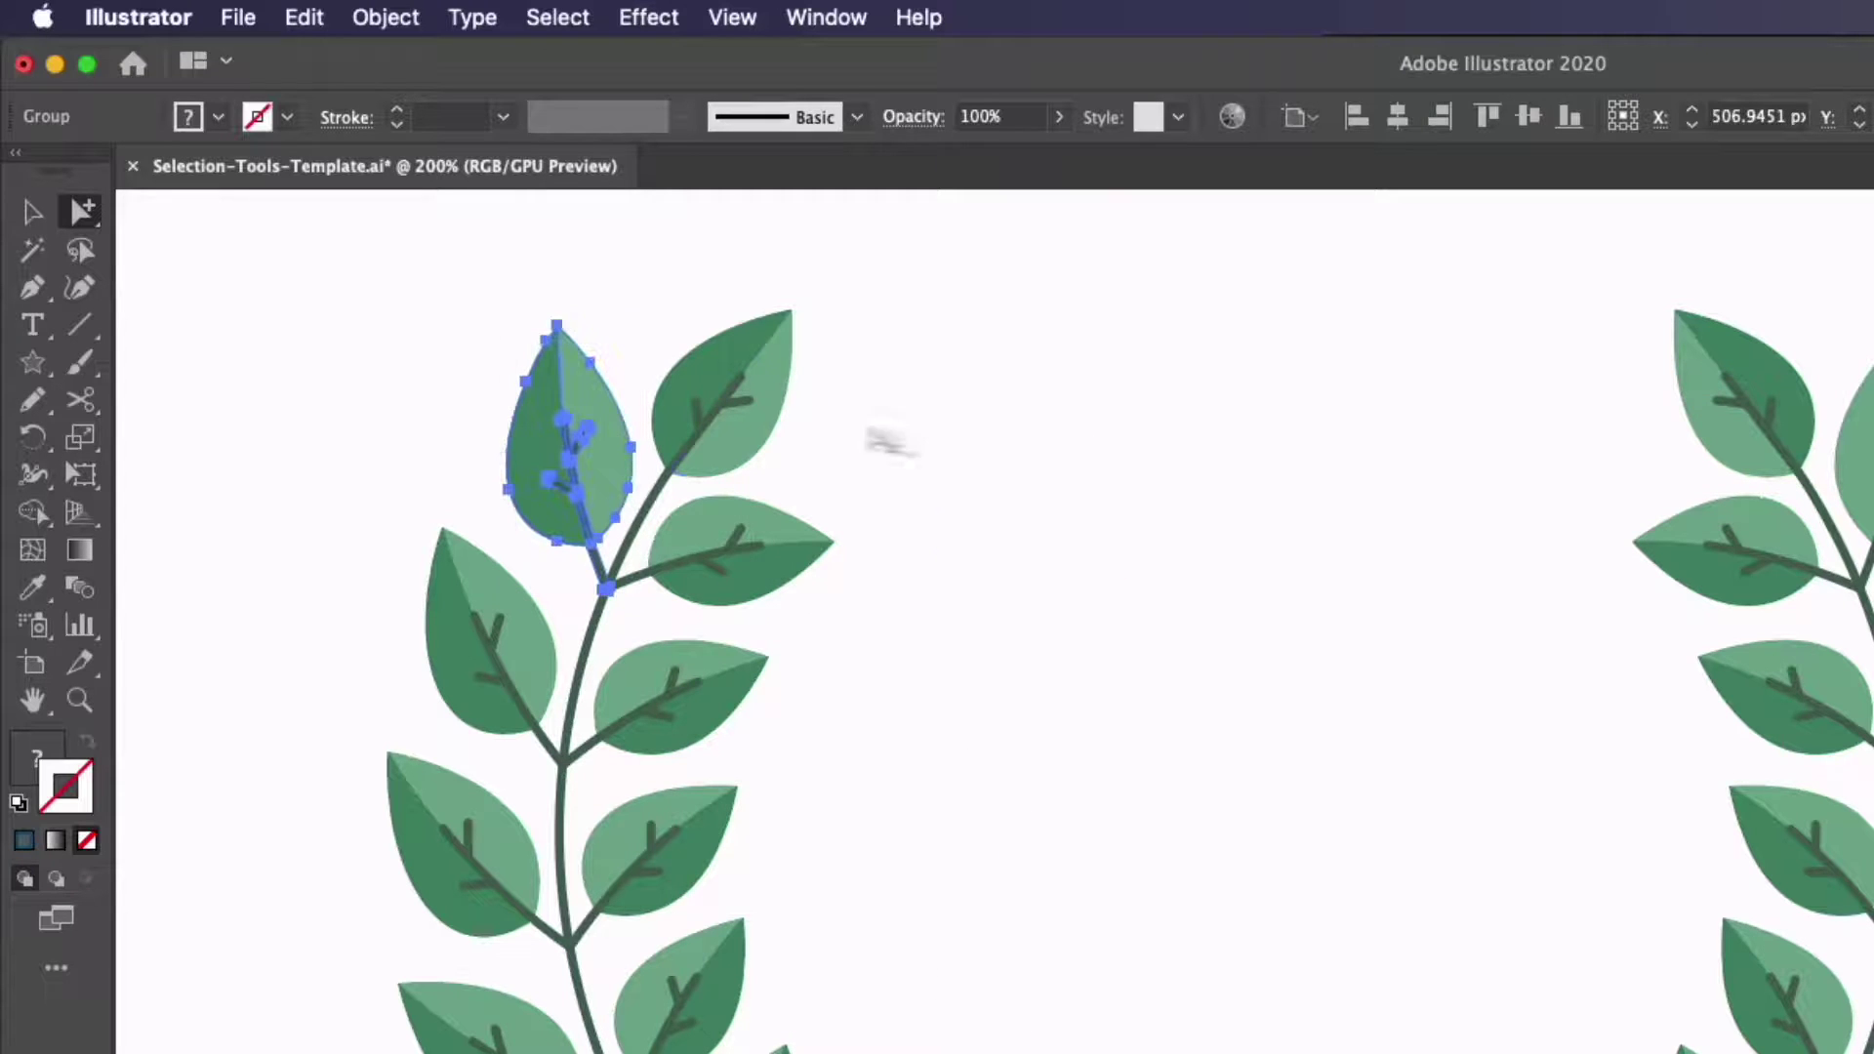
click(582, 385)
click(584, 395)
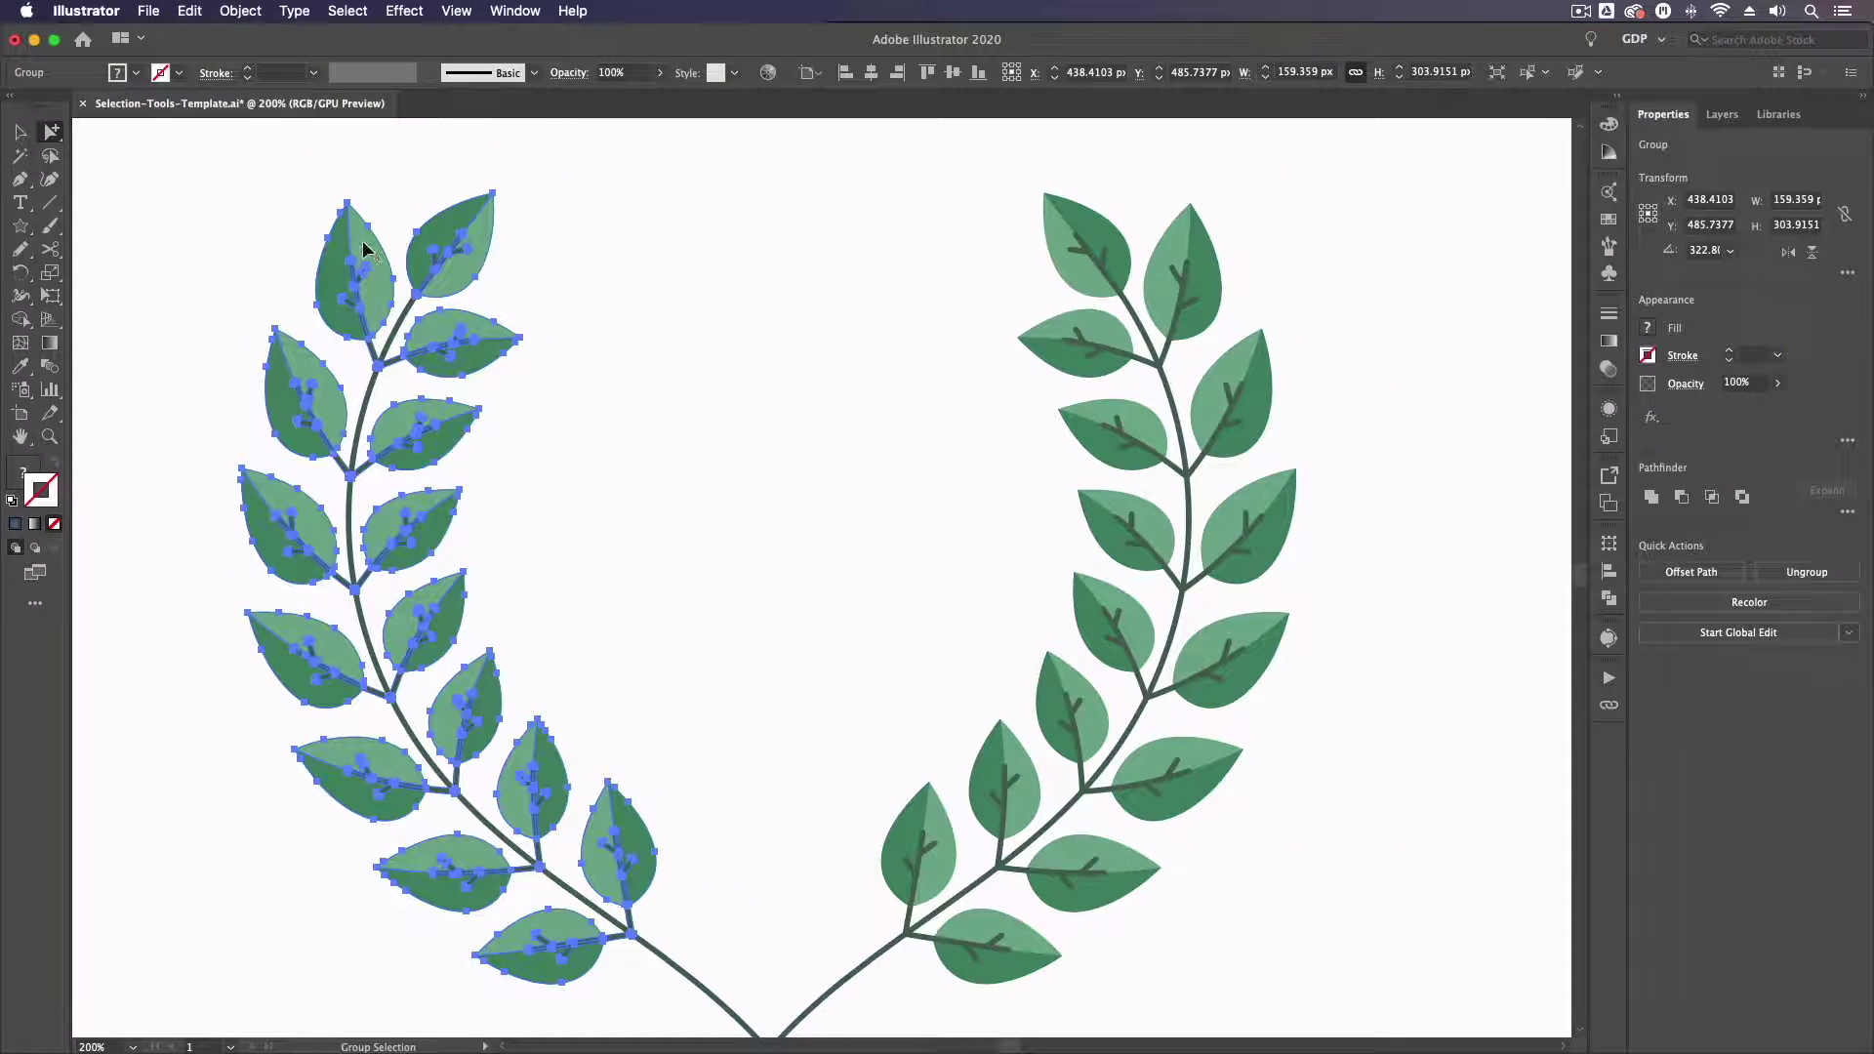
click(364, 249)
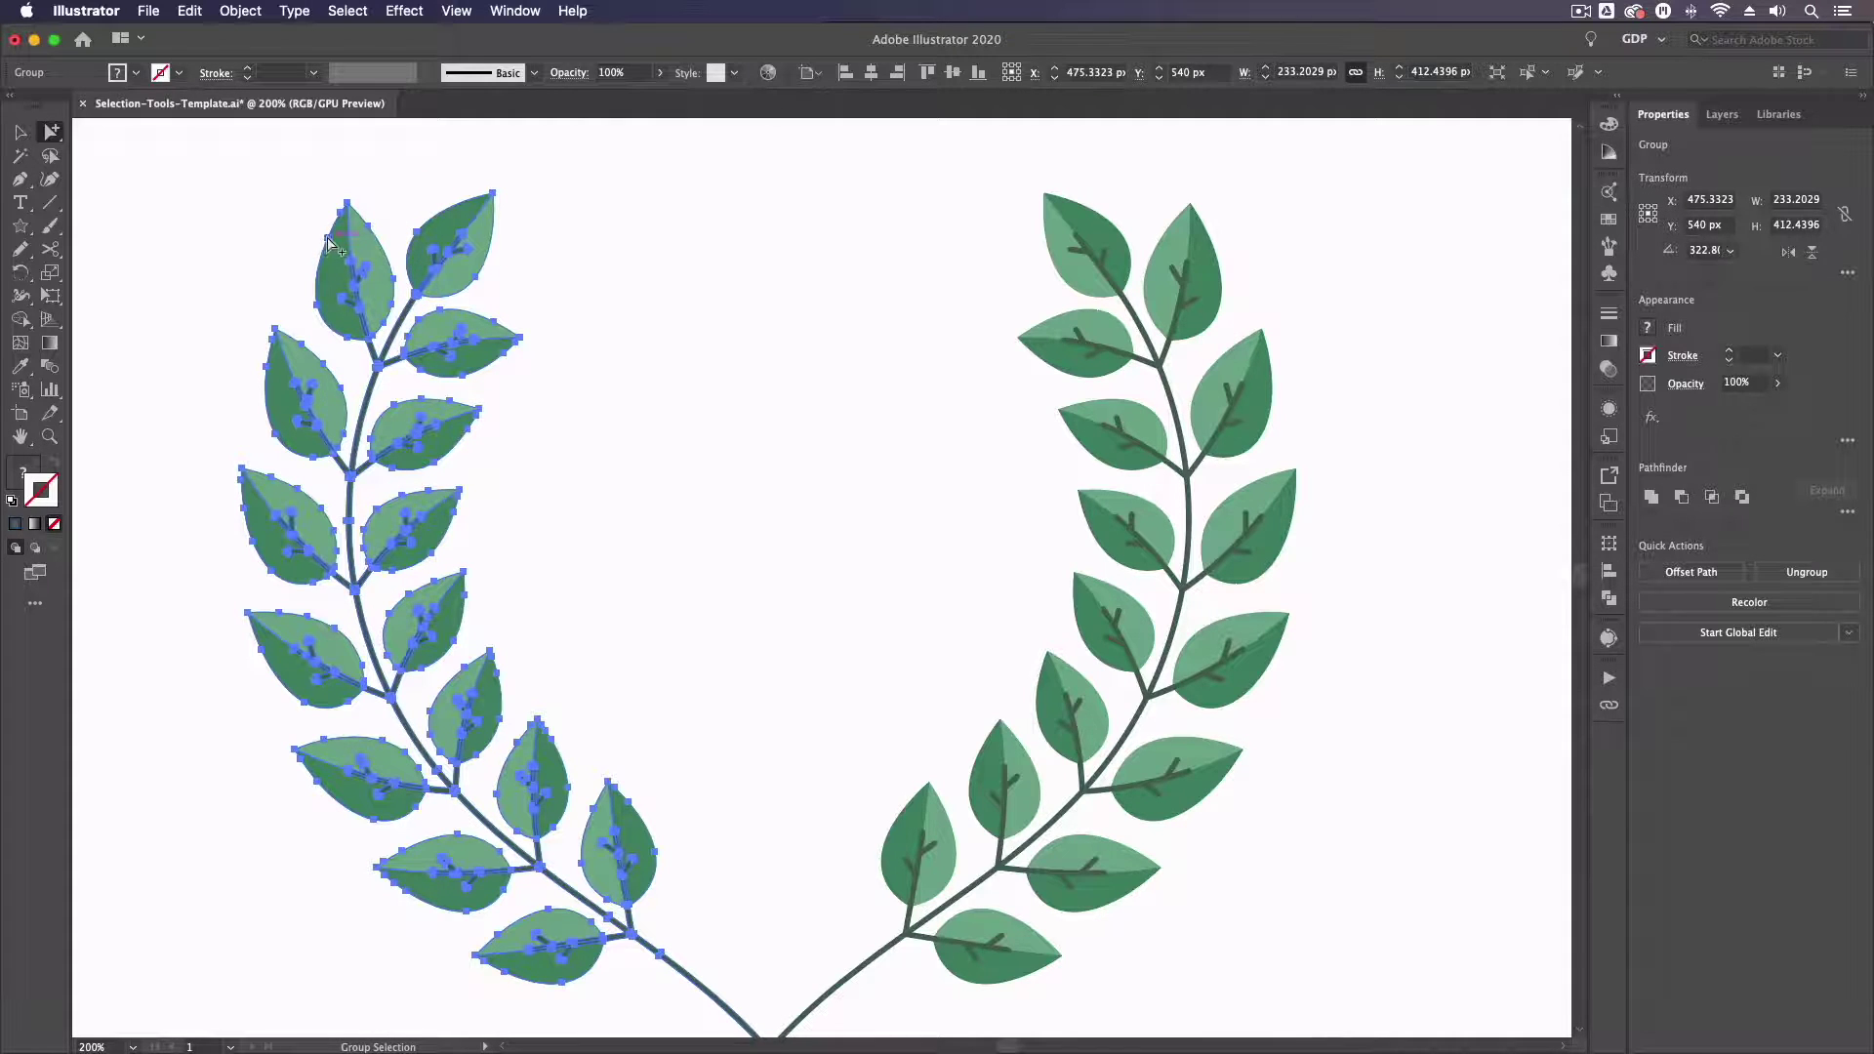
click(20, 131)
click(147, 181)
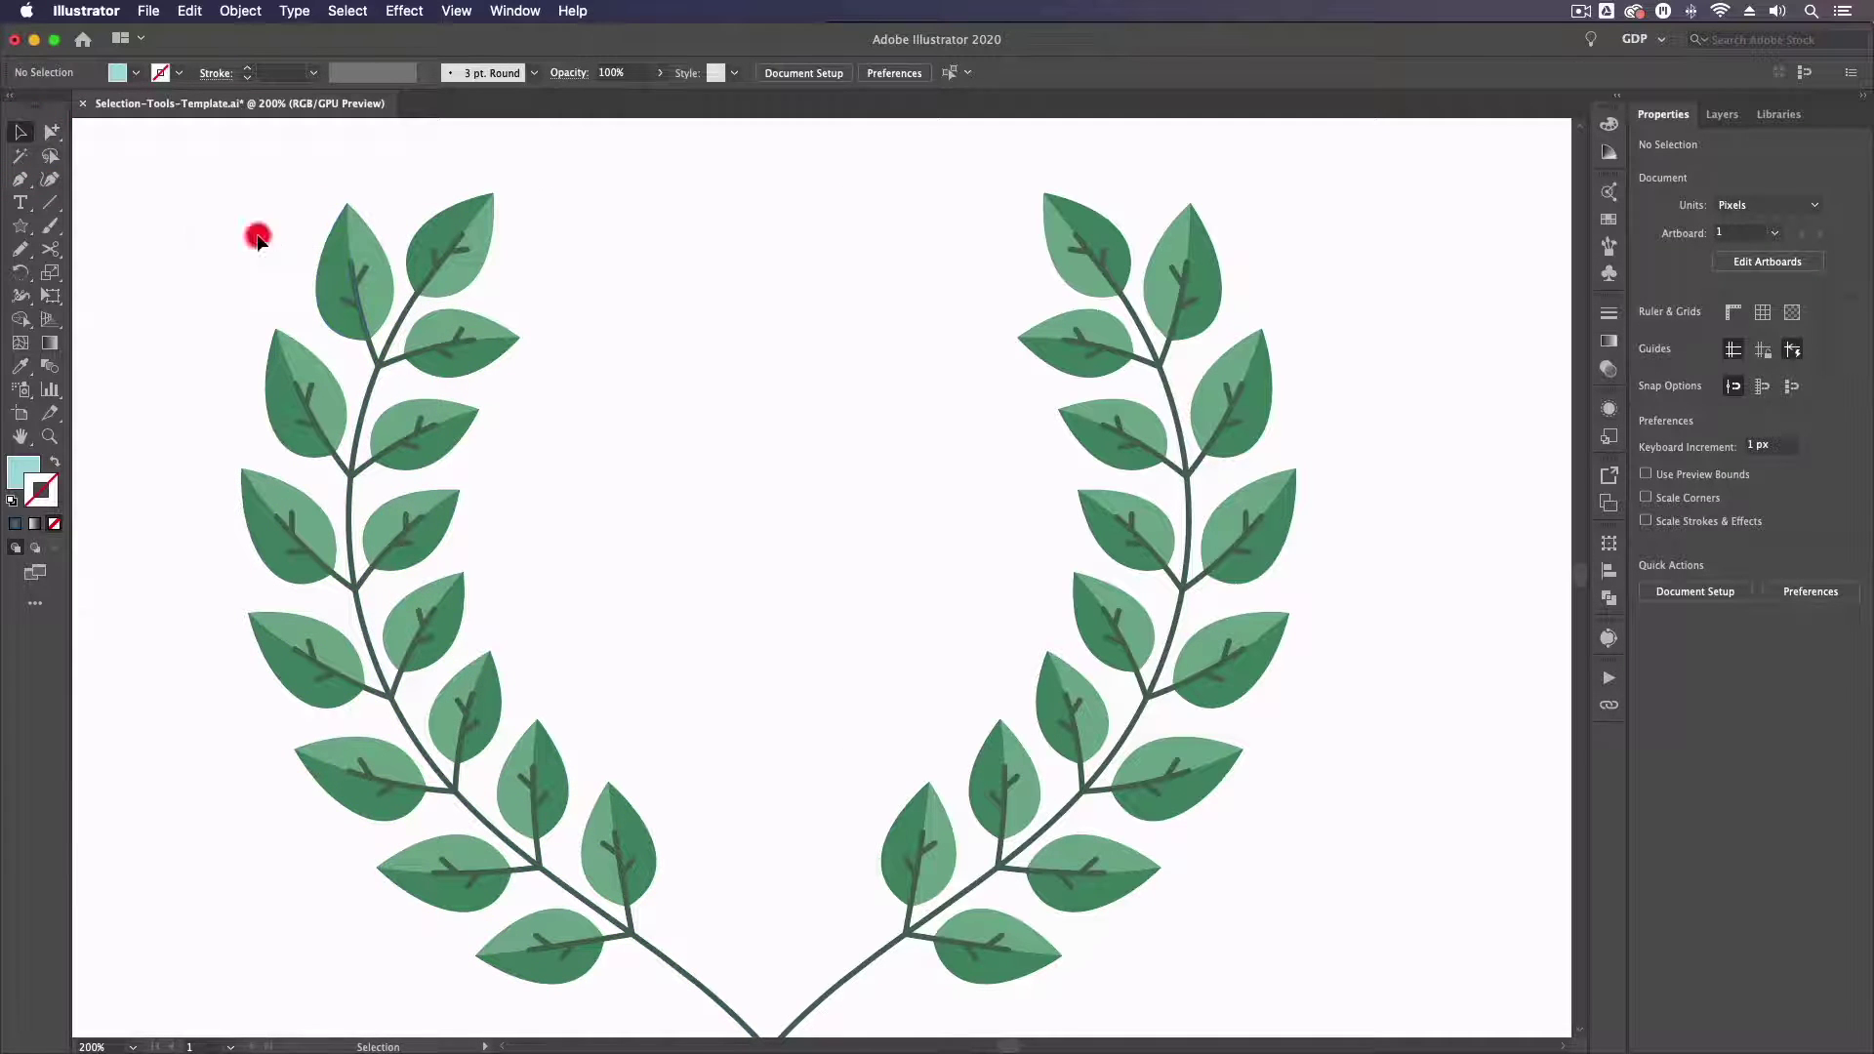
click(584, 299)
- Bring the 76 artwork into zoomed view and isolate its group
key(super+minus)
drag(1071, 436, 347, 464)
click(556, 521)
key(super+equal)
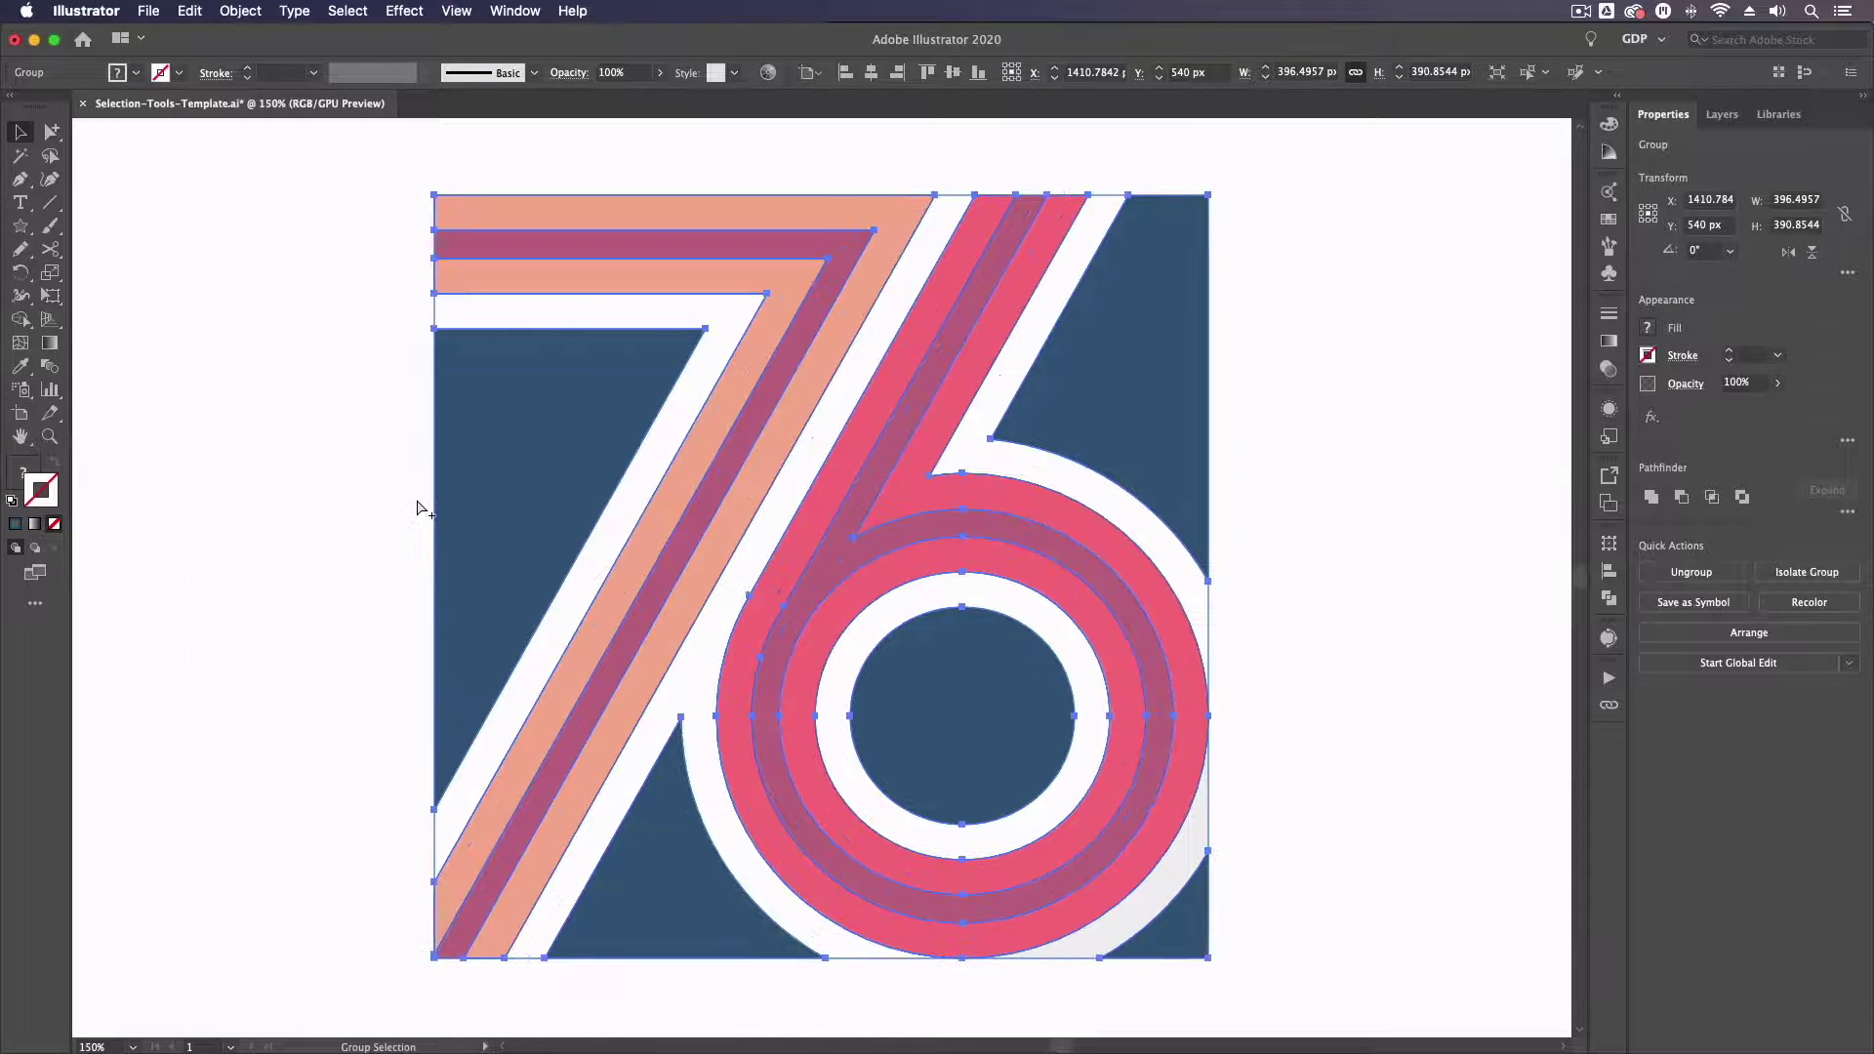
key(v)
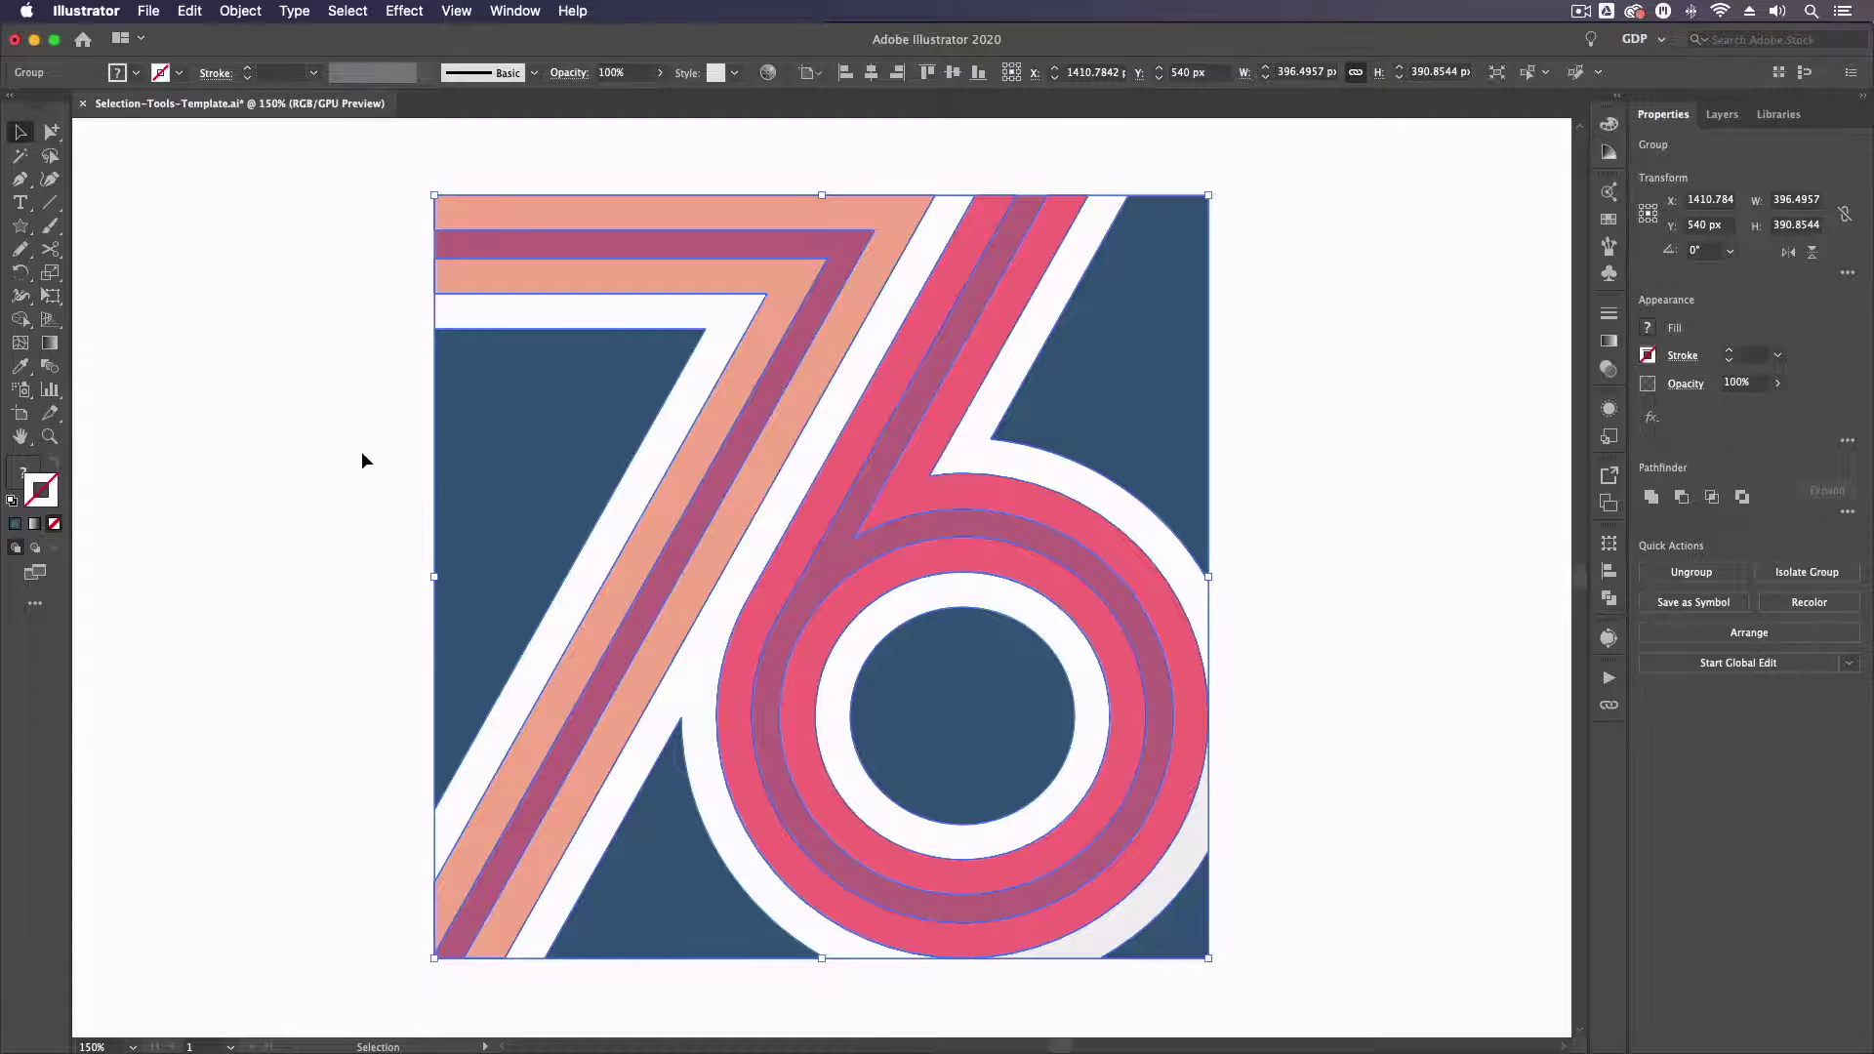
double_click(473, 409)
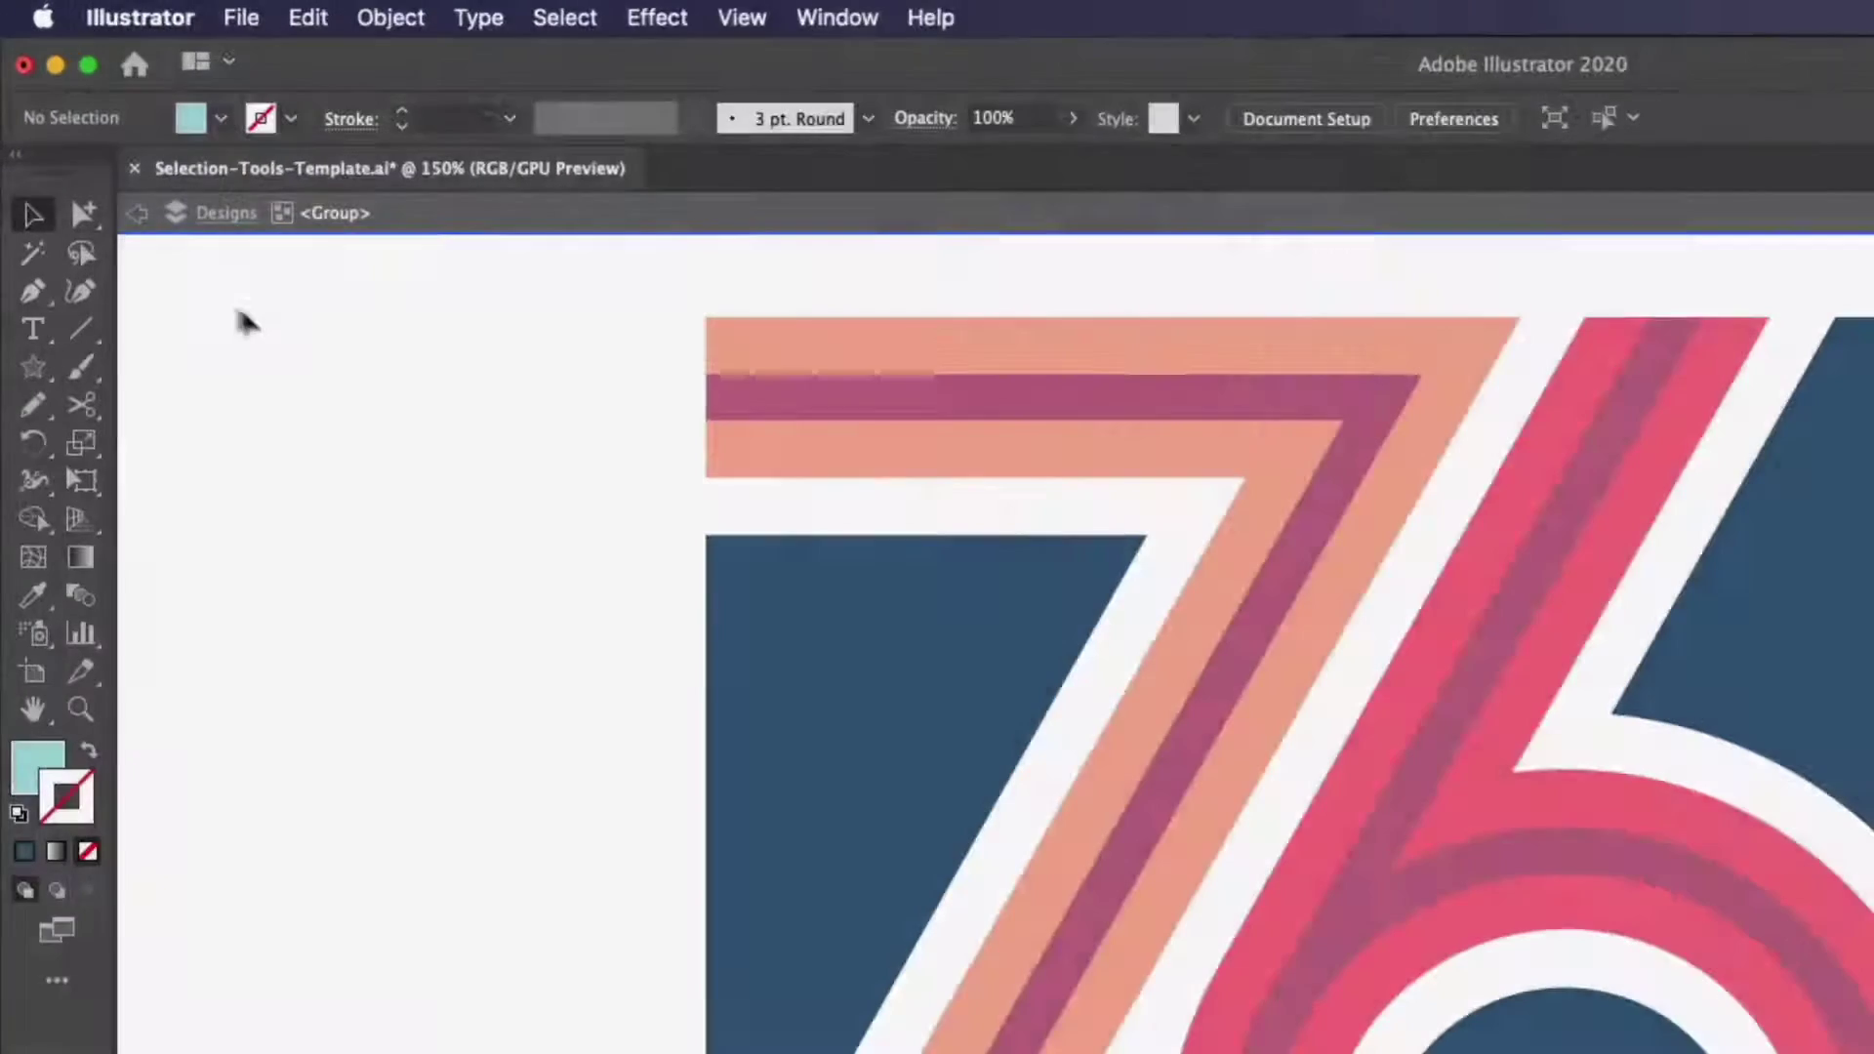
- Pull the left panel, centre circle, top-right panel and pink 6 out of the 76, then deselect
click(26, 156)
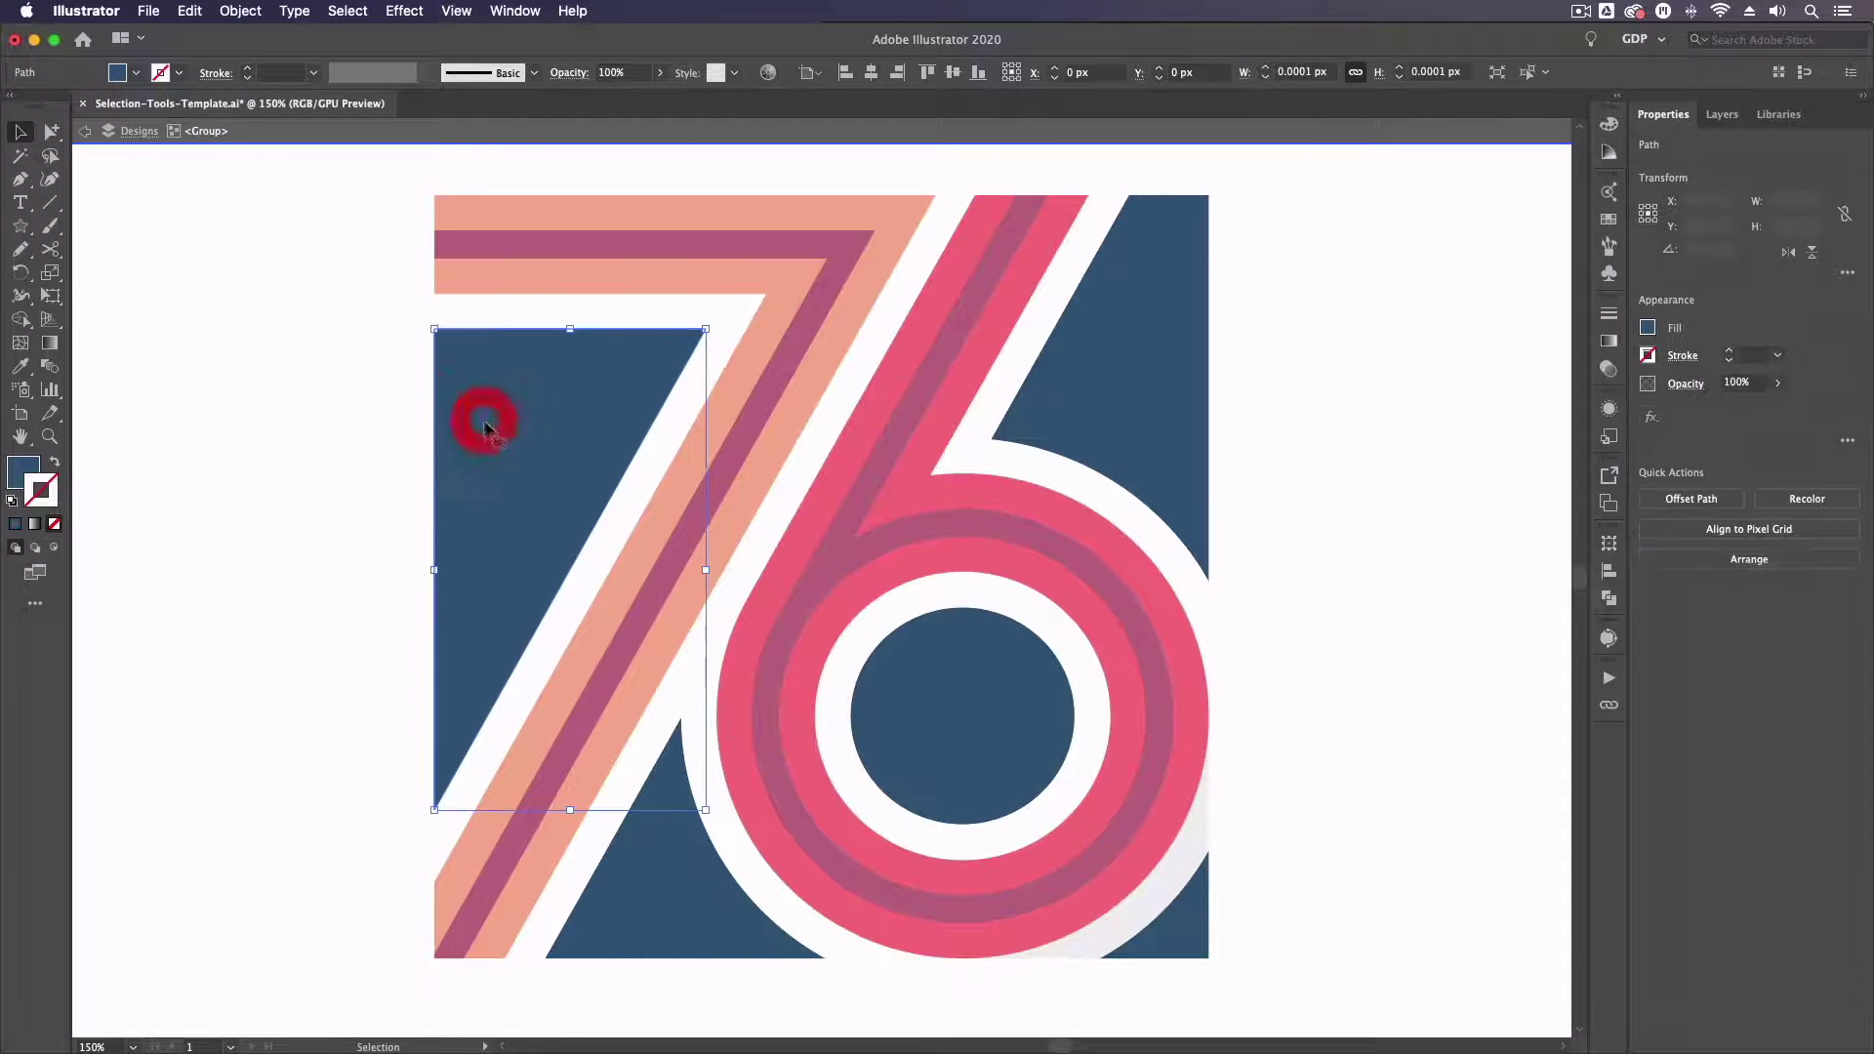
drag(532, 459, 256, 422)
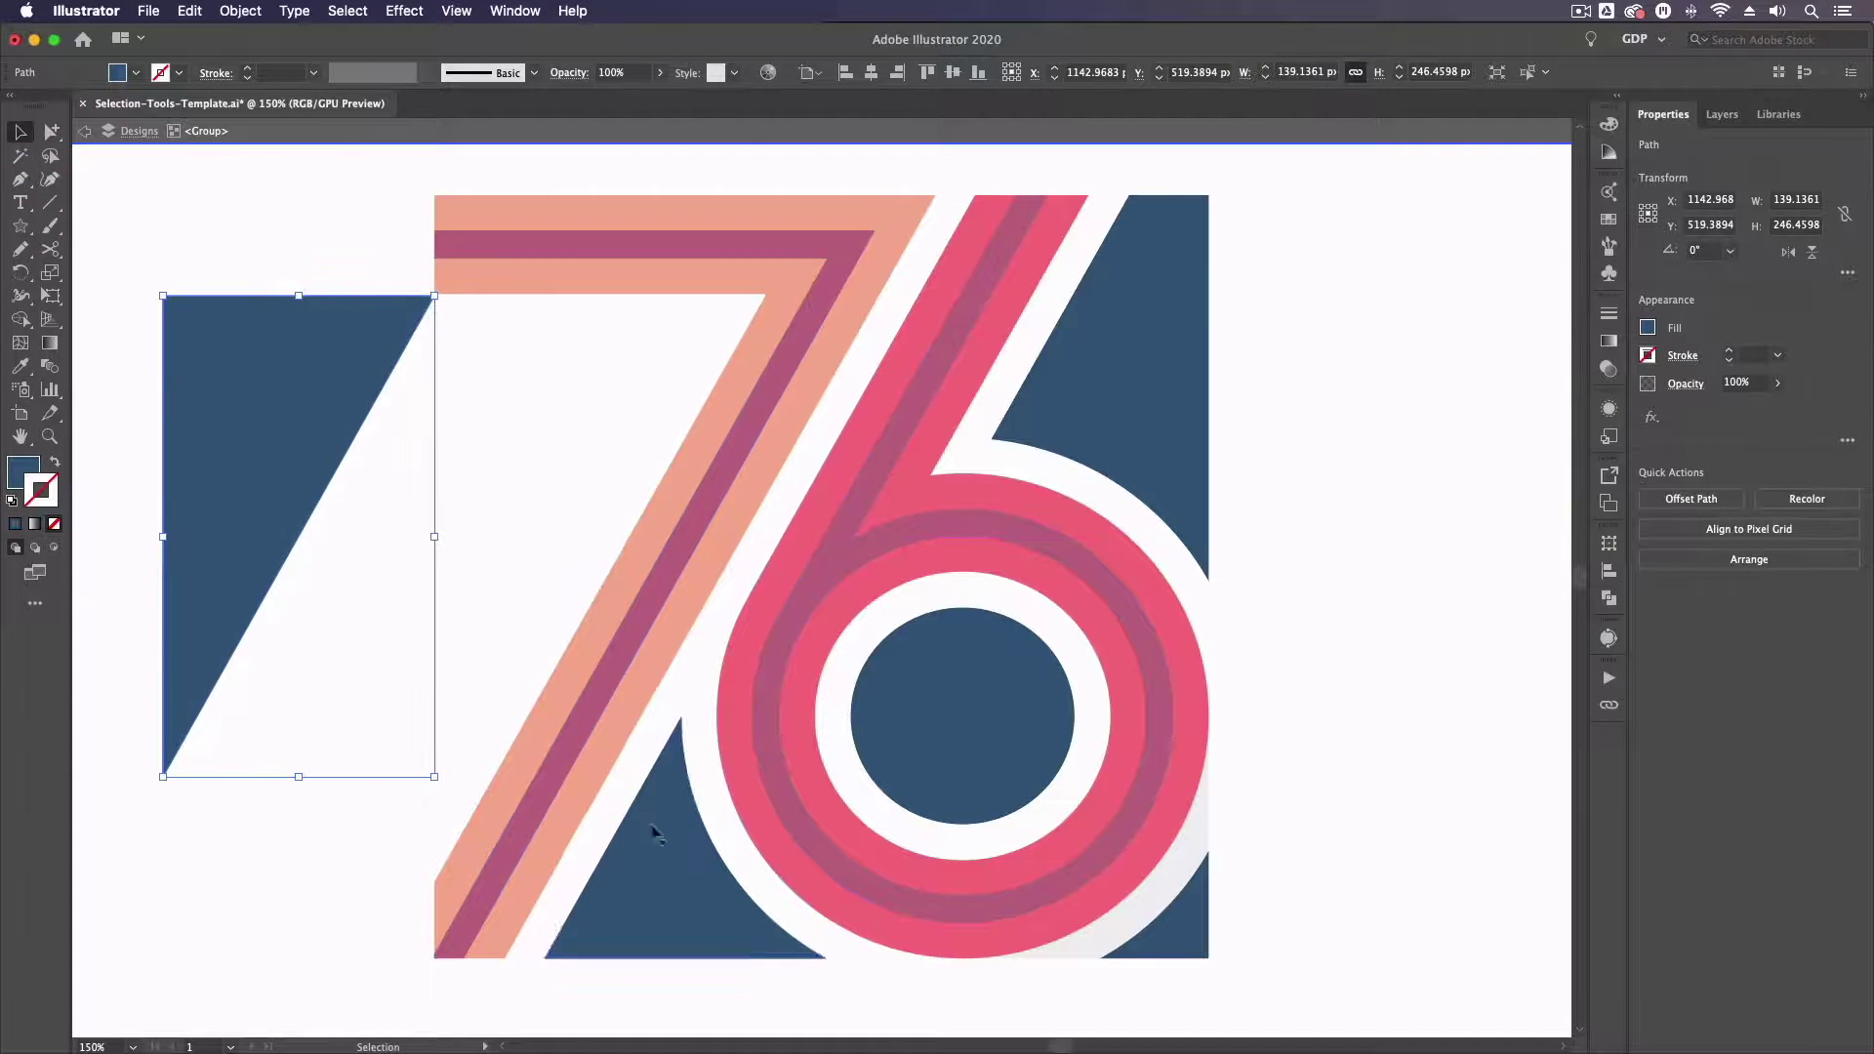
drag(903, 752, 1369, 506)
drag(1196, 398, 1296, 276)
drag(983, 368, 1308, 511)
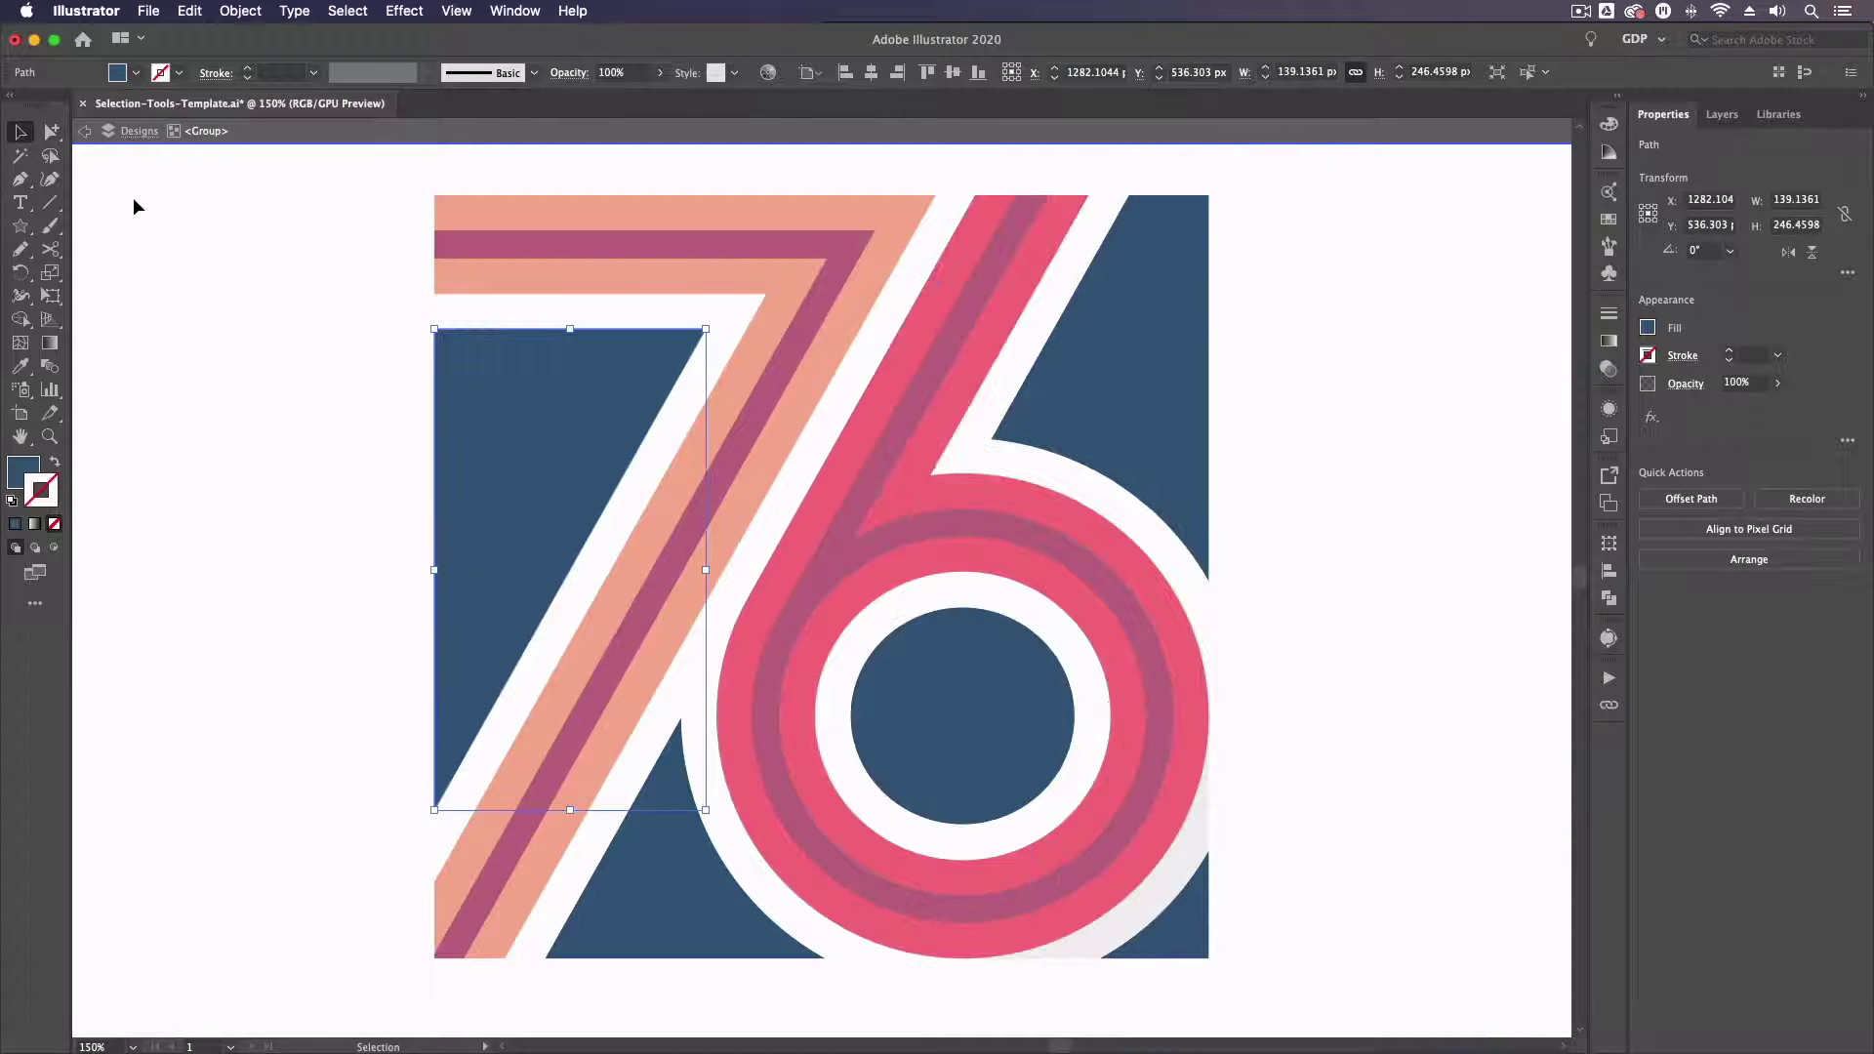
click(136, 205)
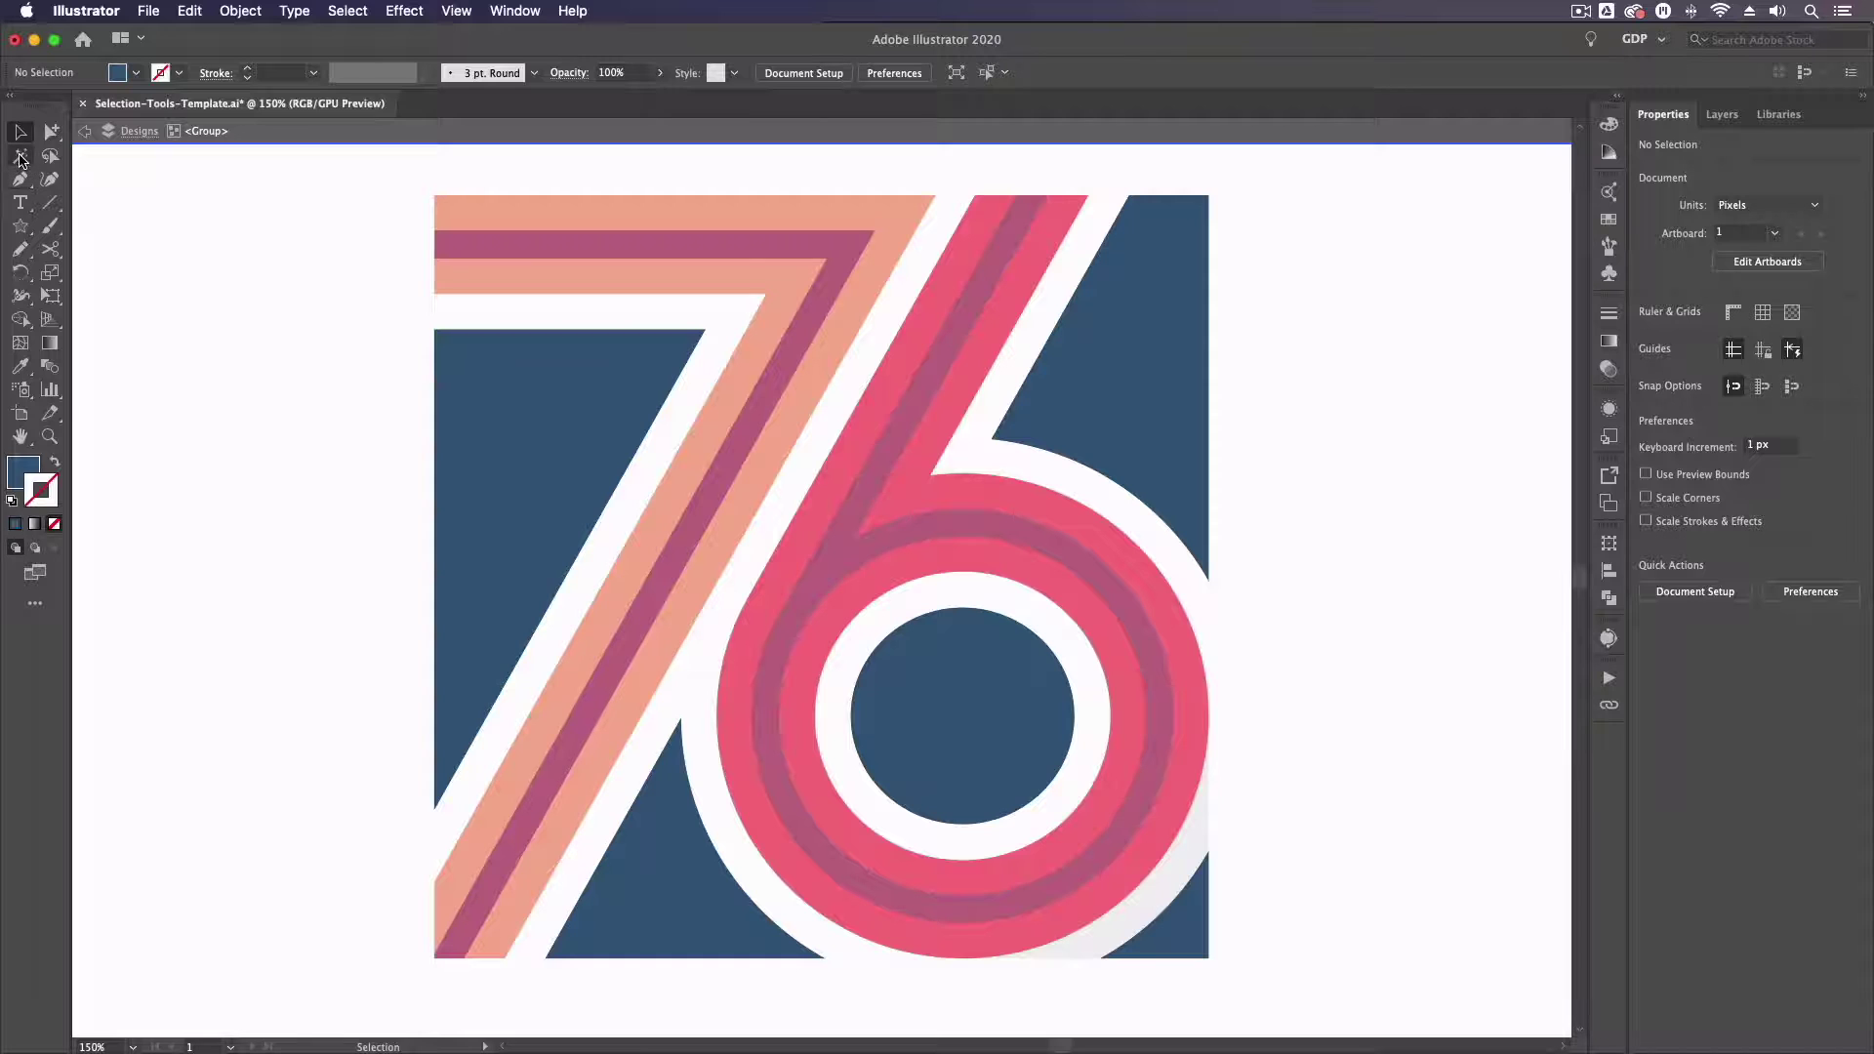
click(20, 156)
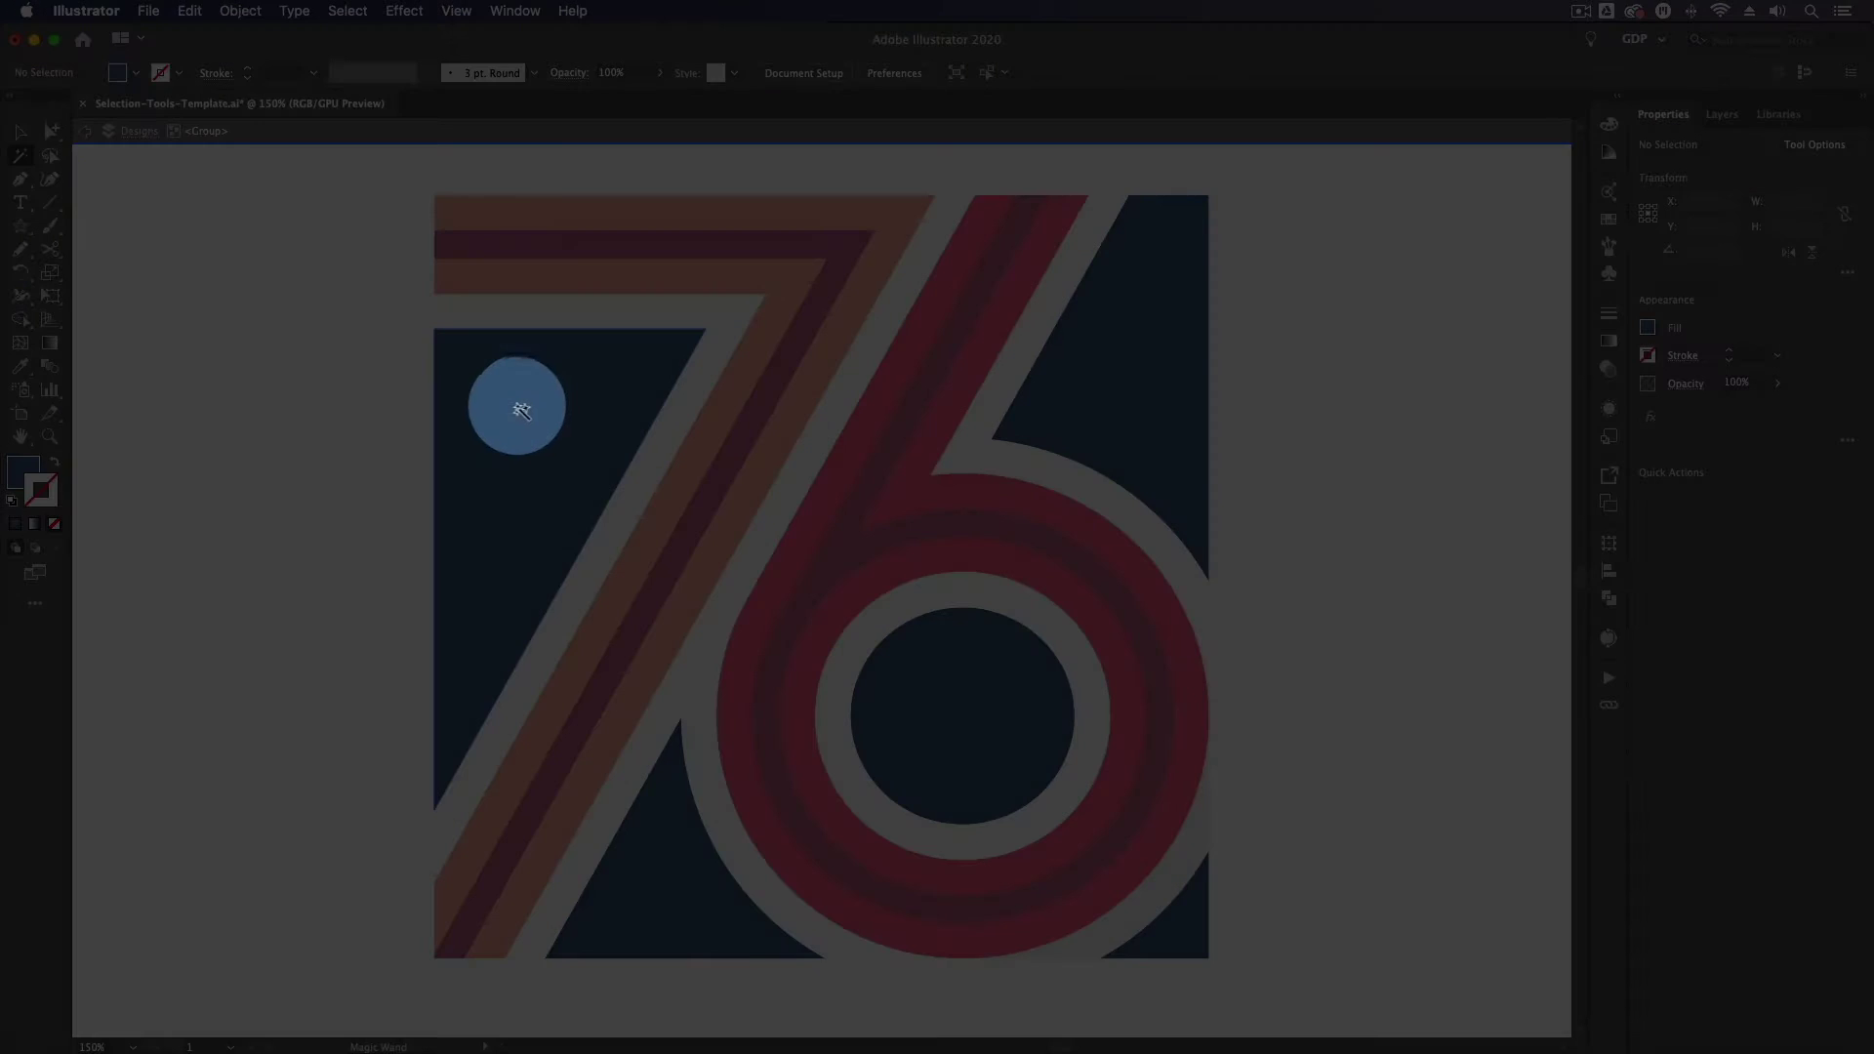
click(518, 406)
click(20, 130)
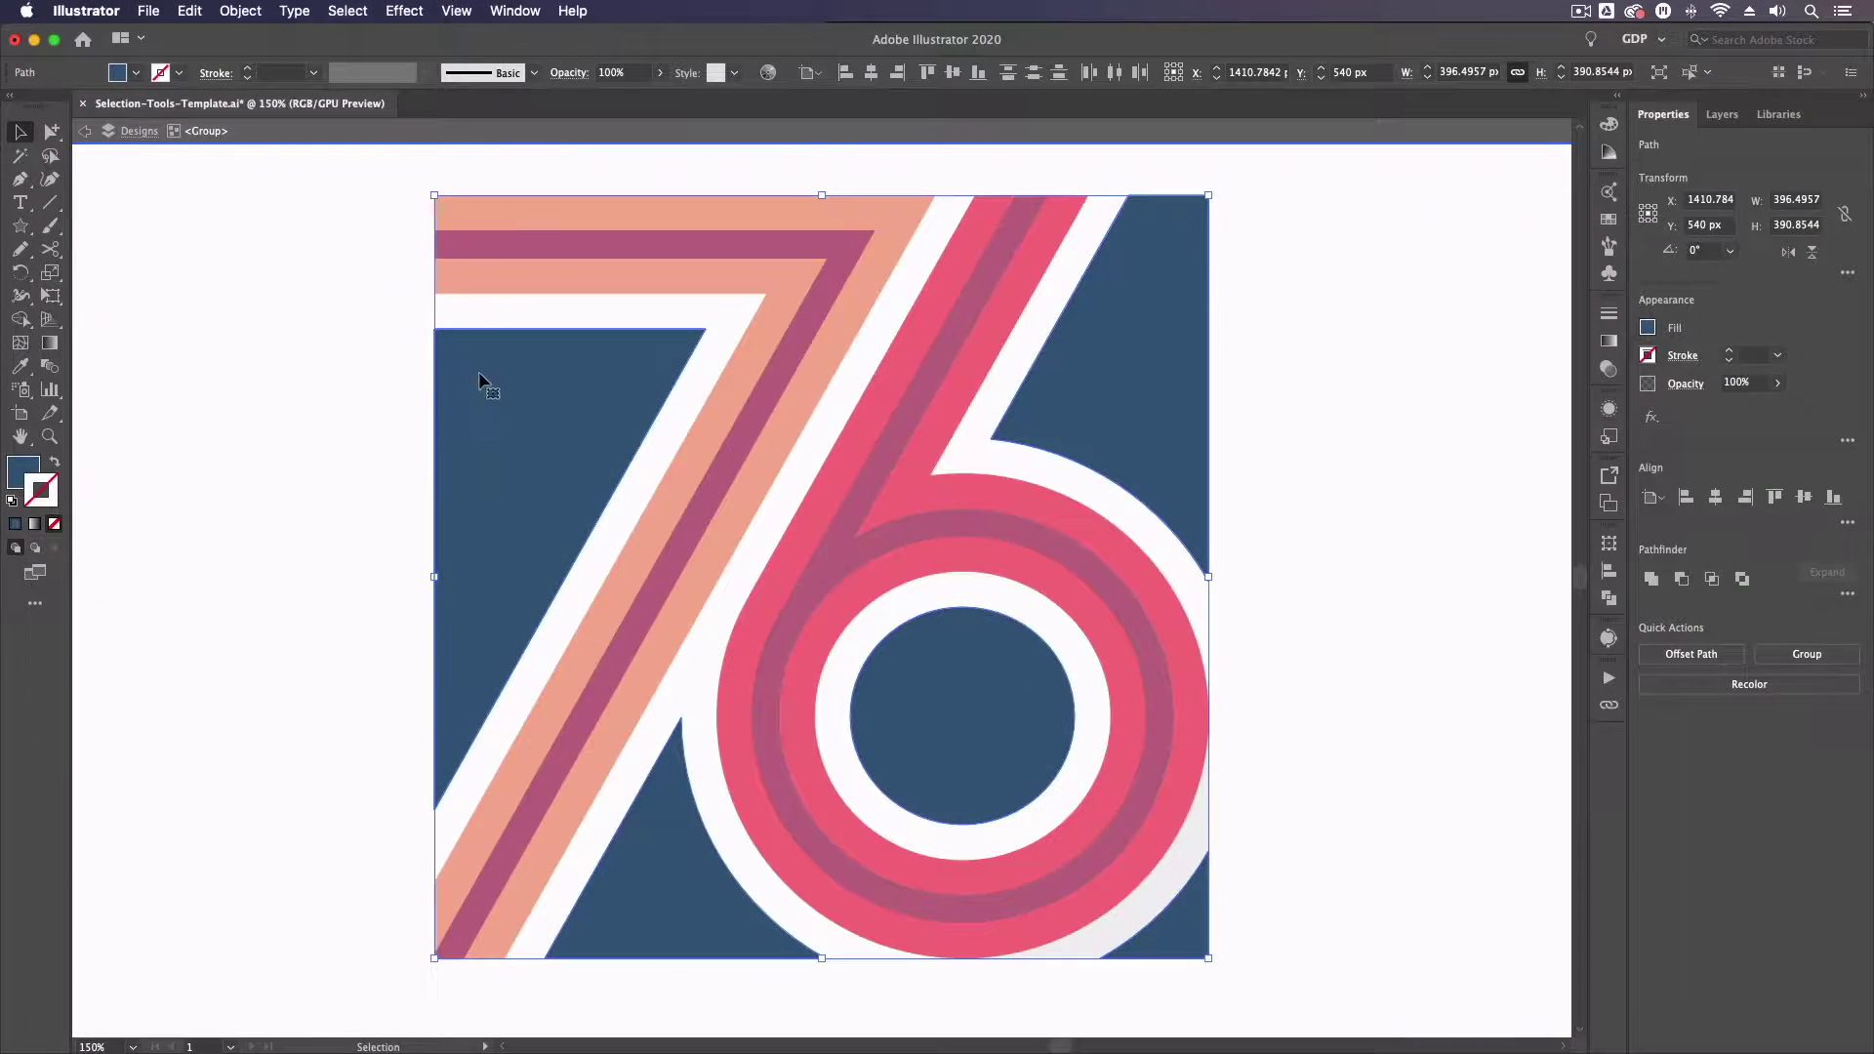
drag(479, 379, 937, 337)
key(super+z)
click(225, 262)
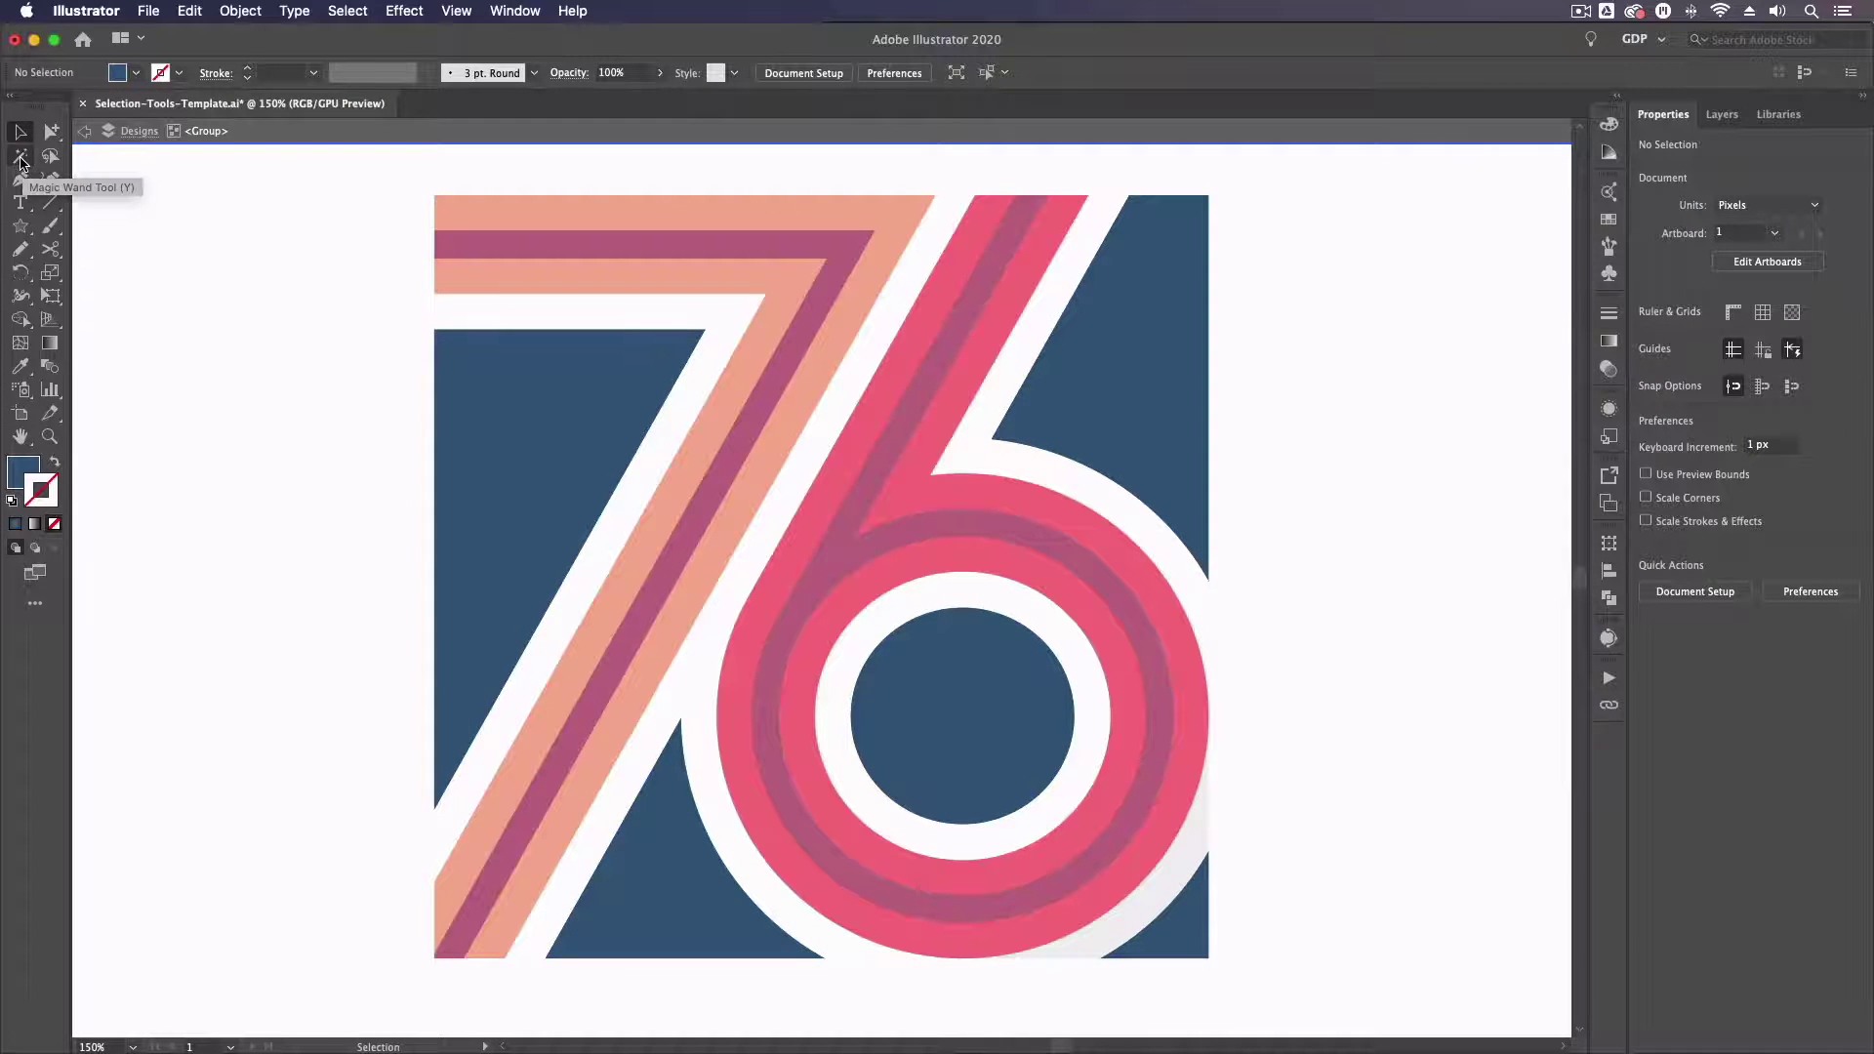
click(22, 161)
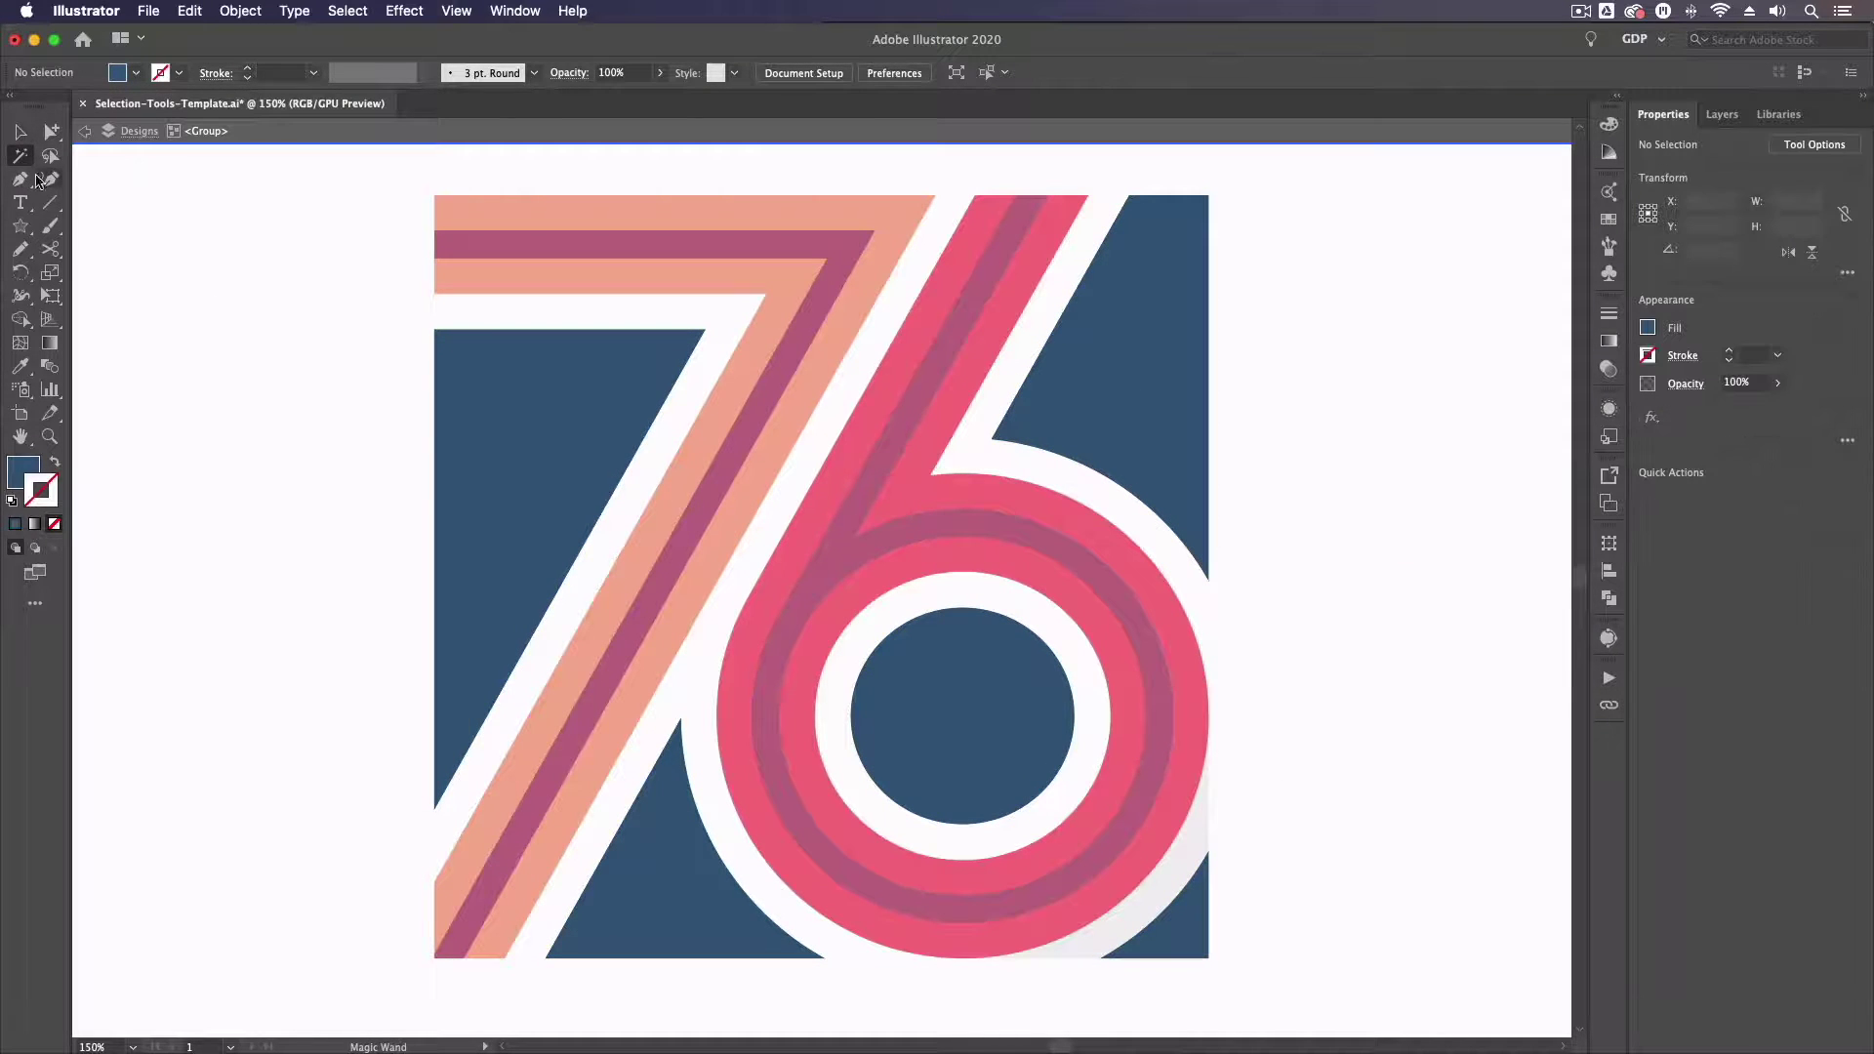
click(470, 207)
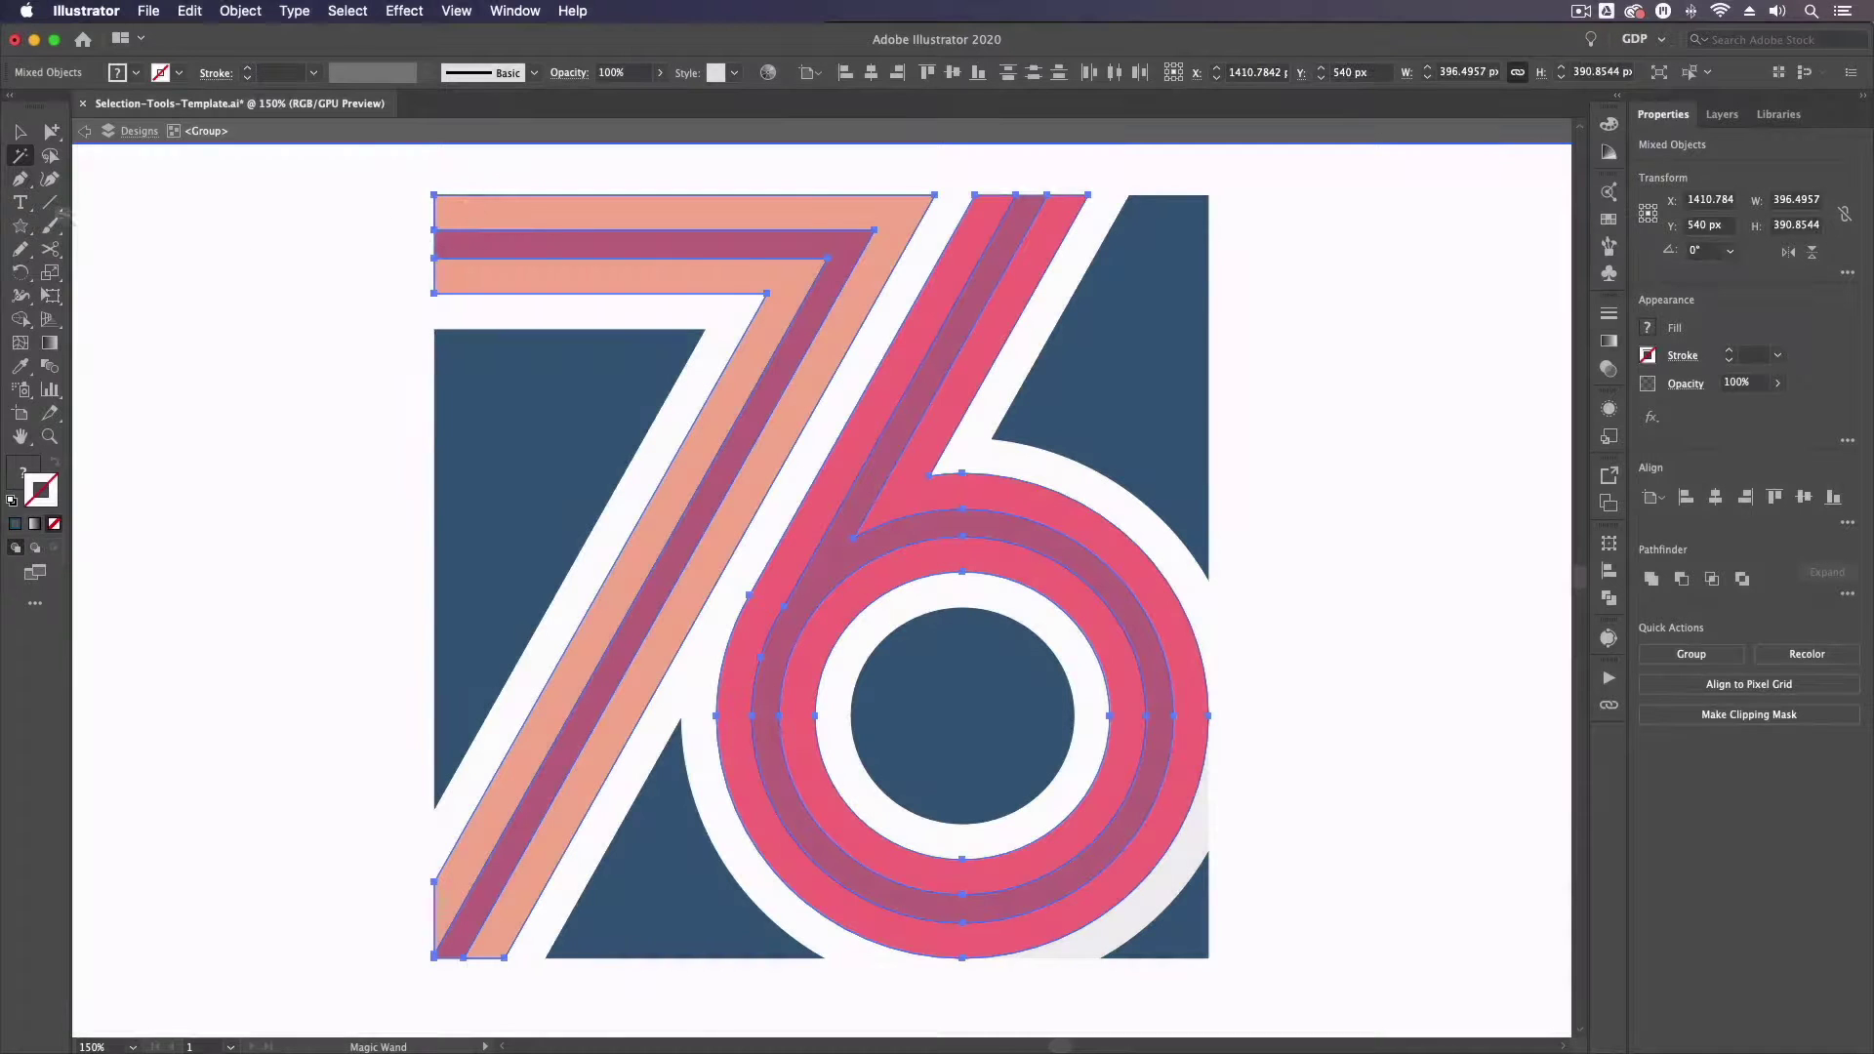
click(19, 132)
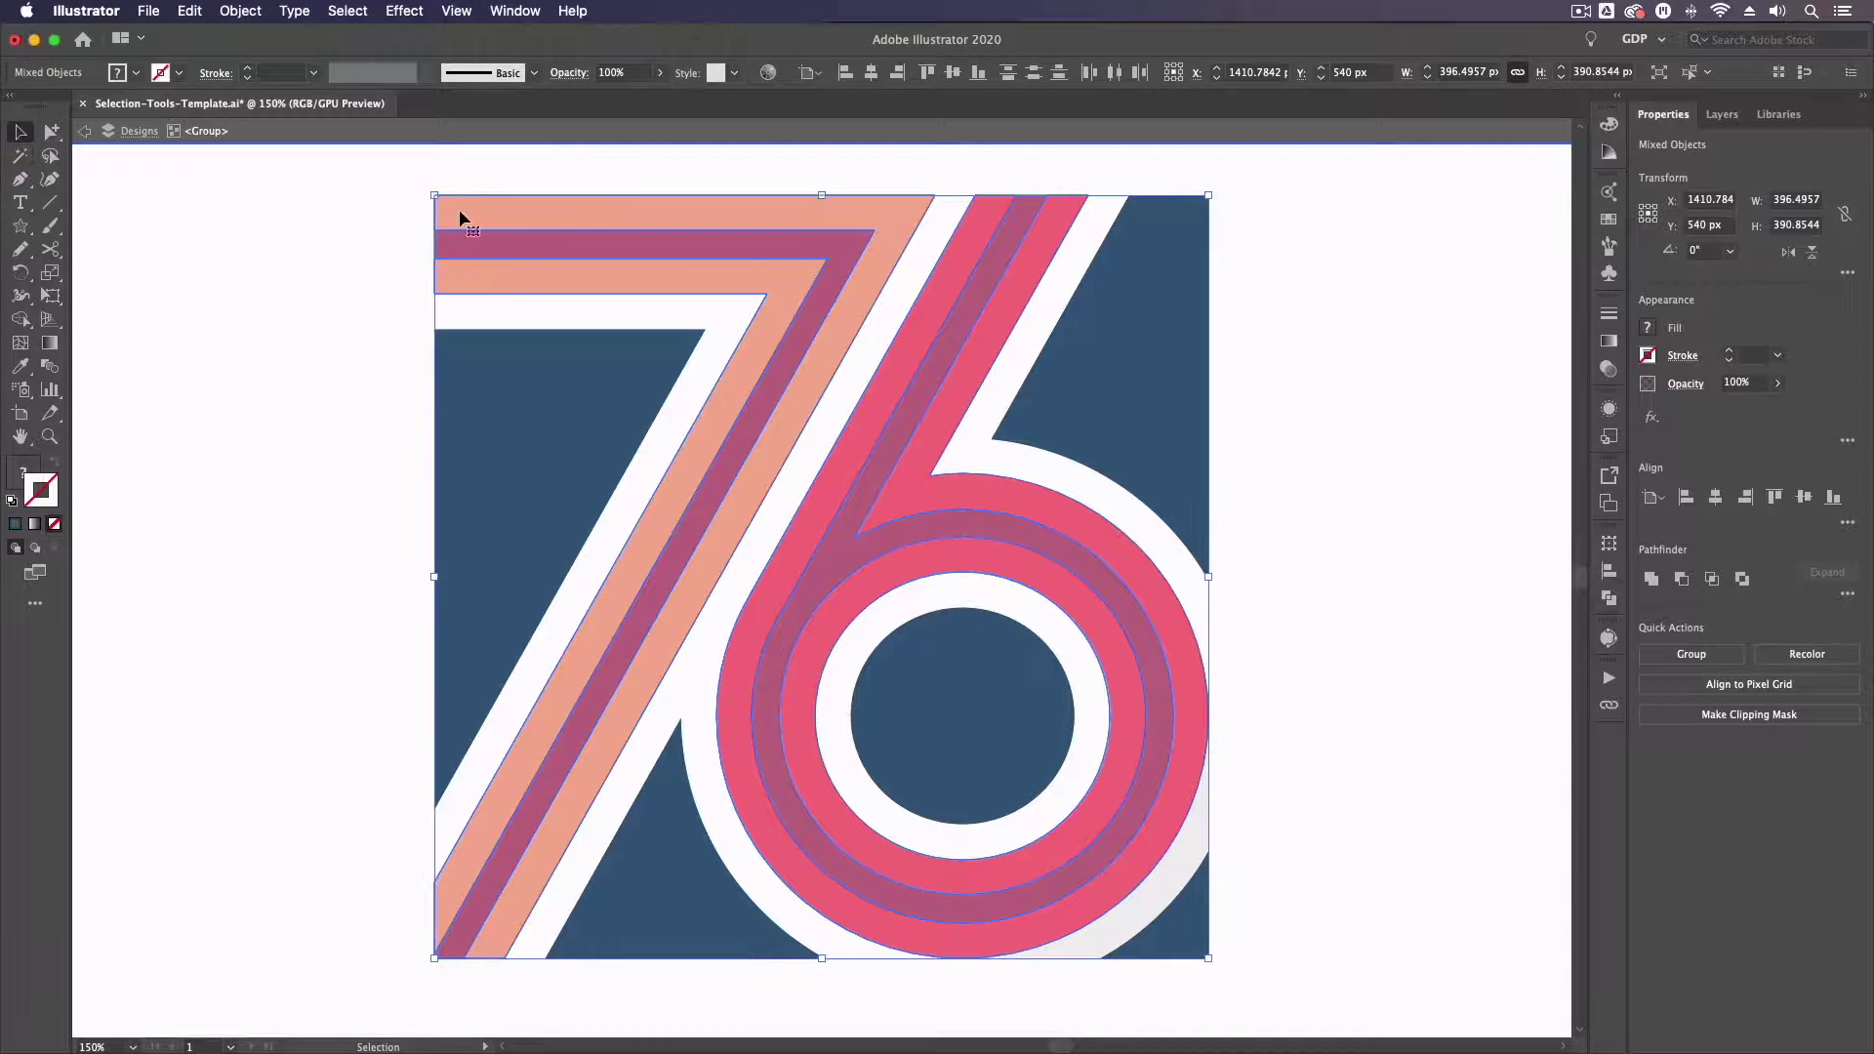
drag(460, 217, 795, 202)
key(super)
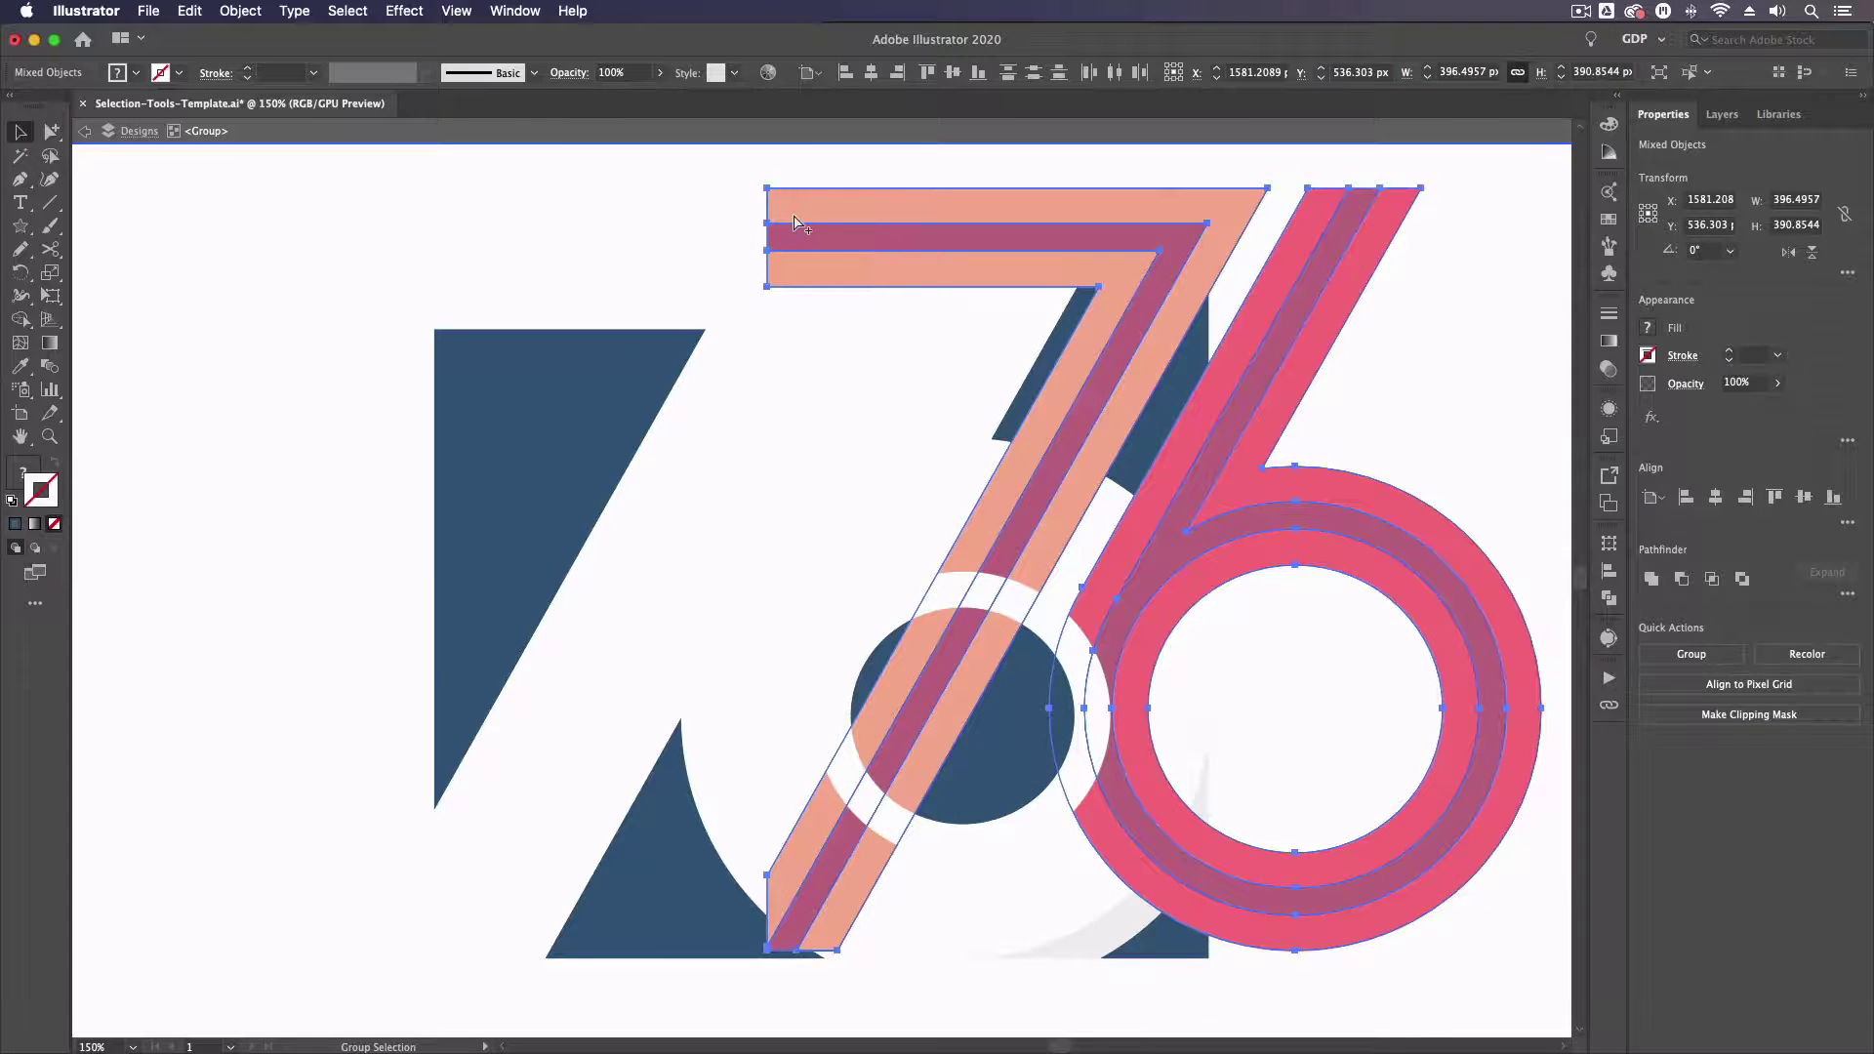
key(super+z)
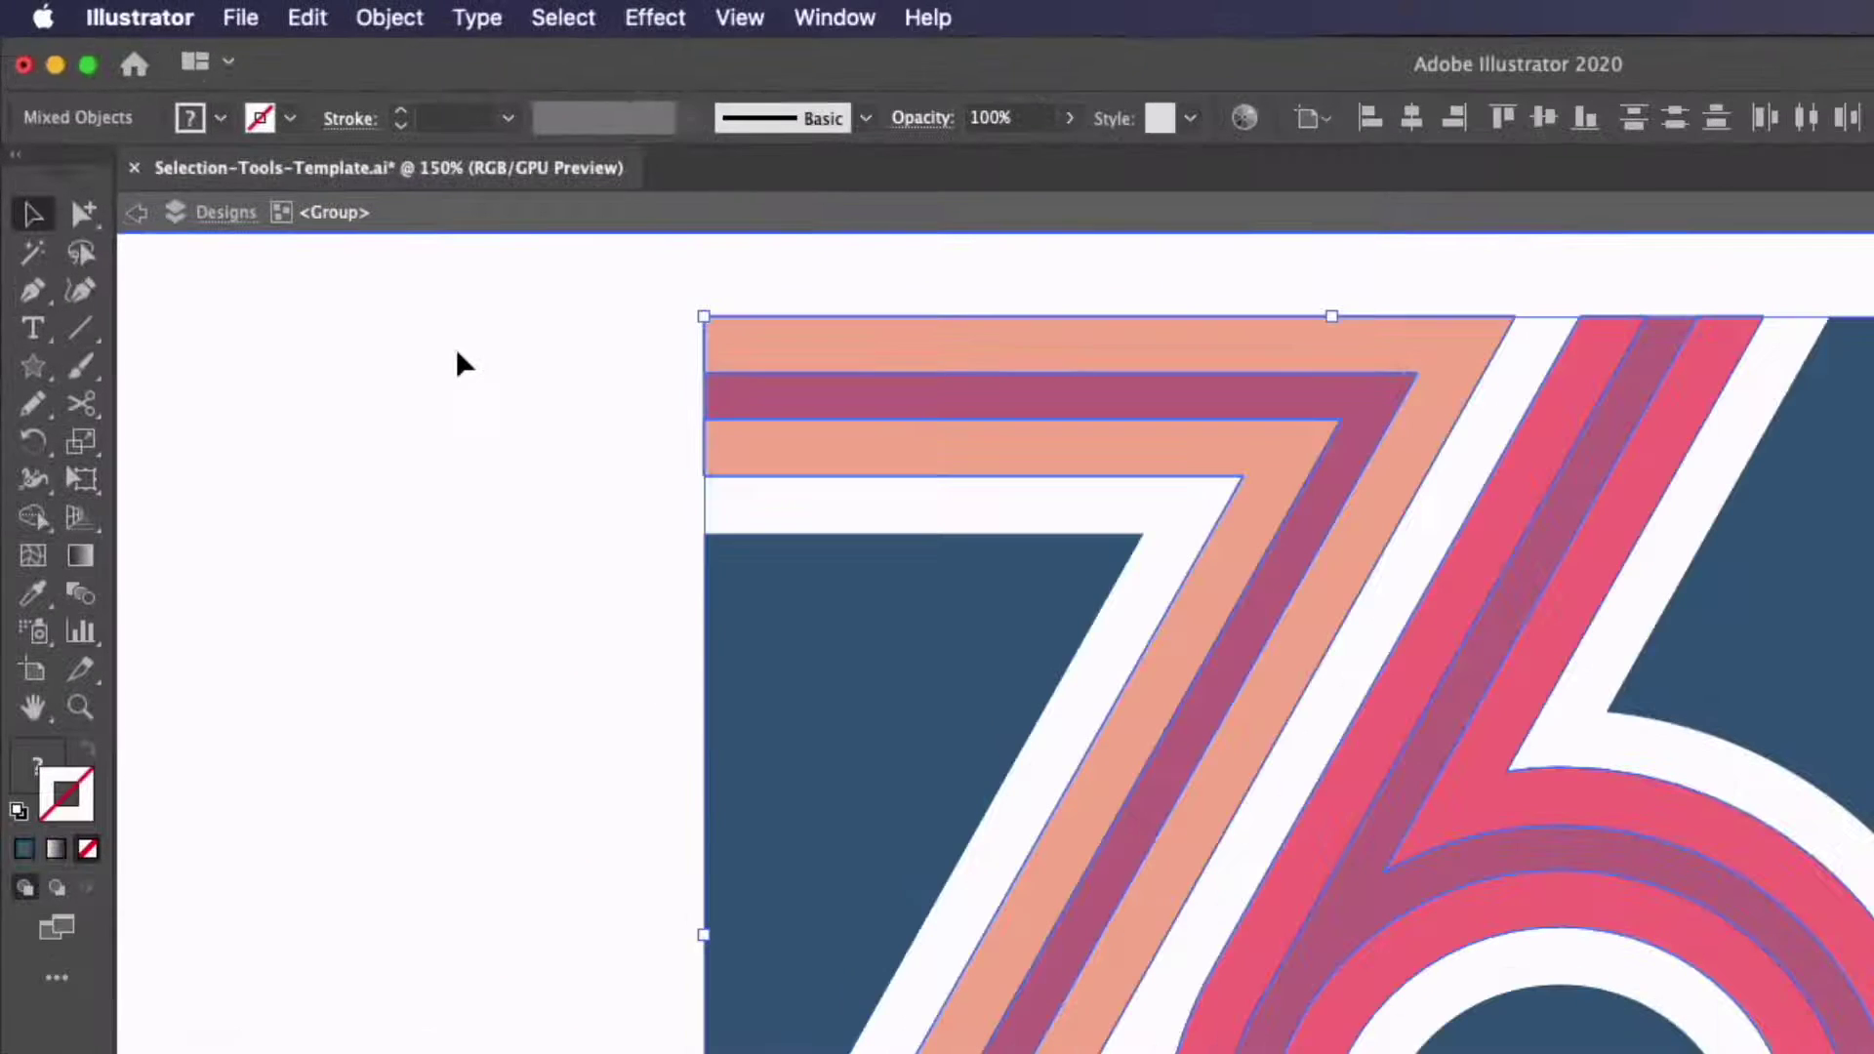
click(282, 225)
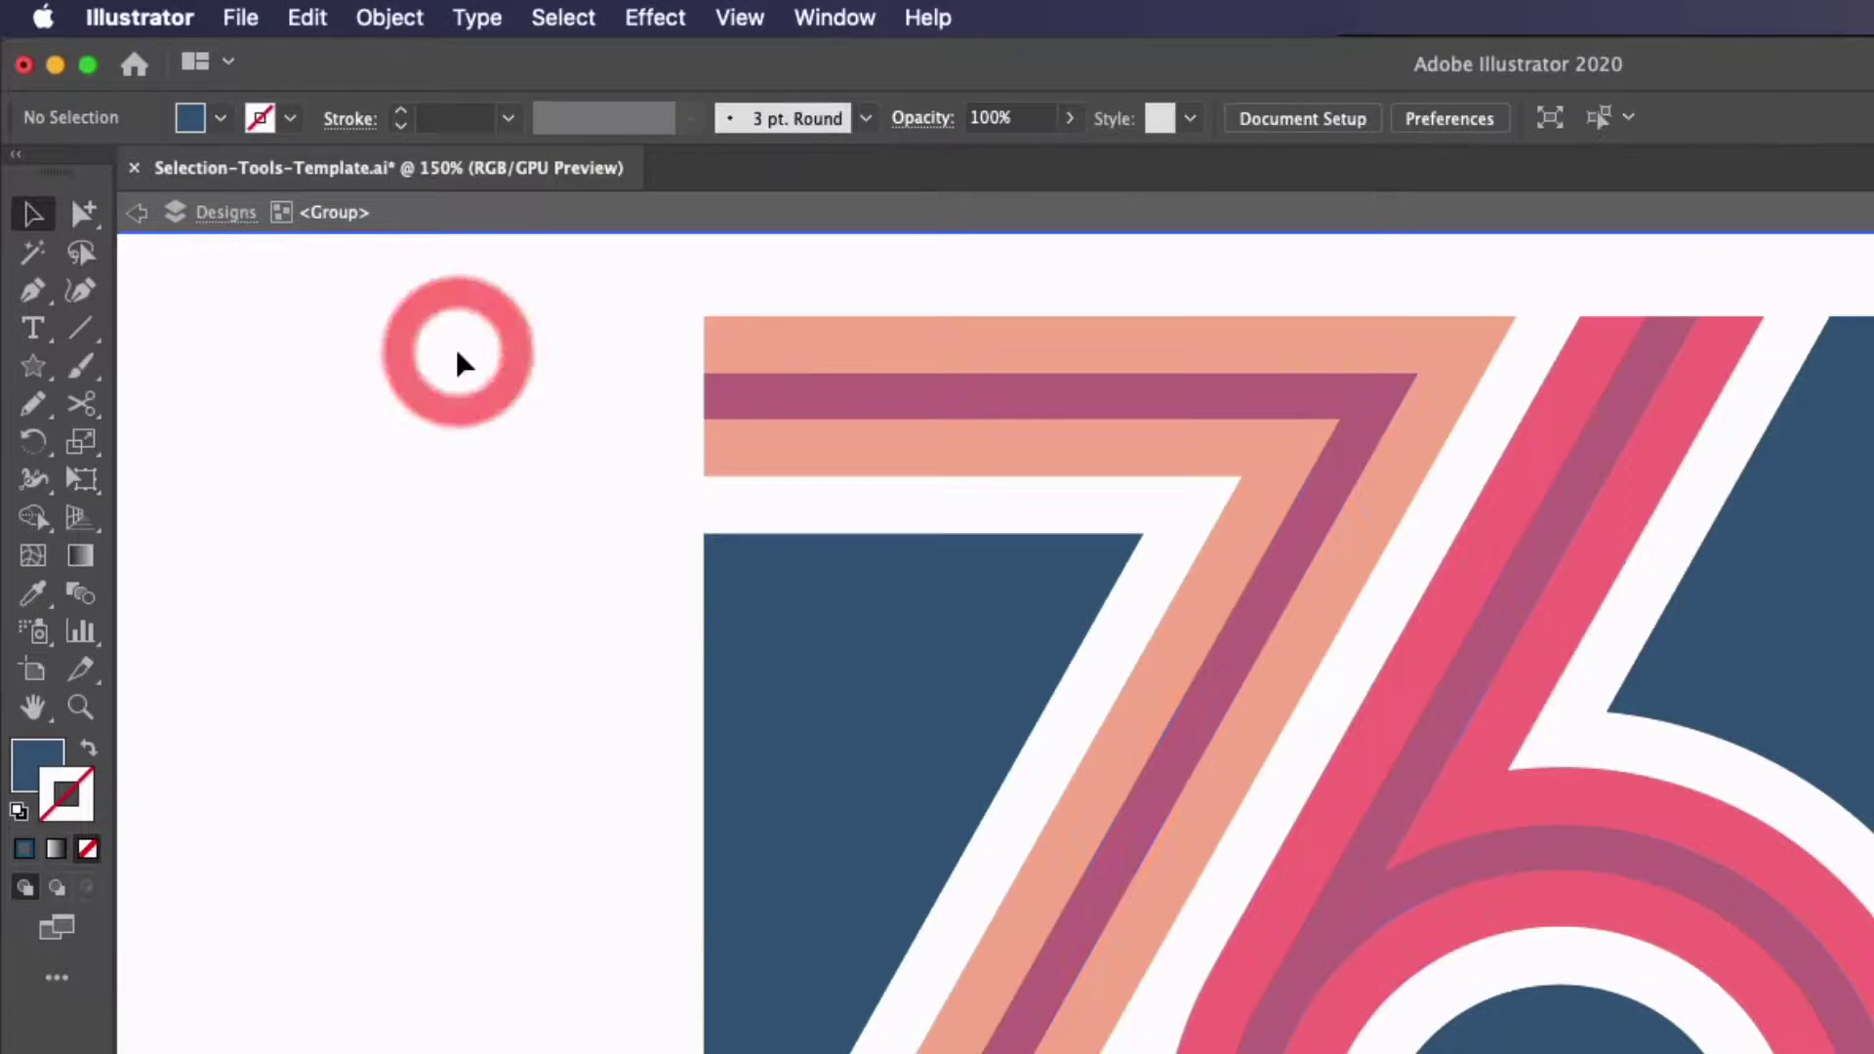
- Set the Magic Wand Fill Color Tolerance to 2
double_click(30, 258)
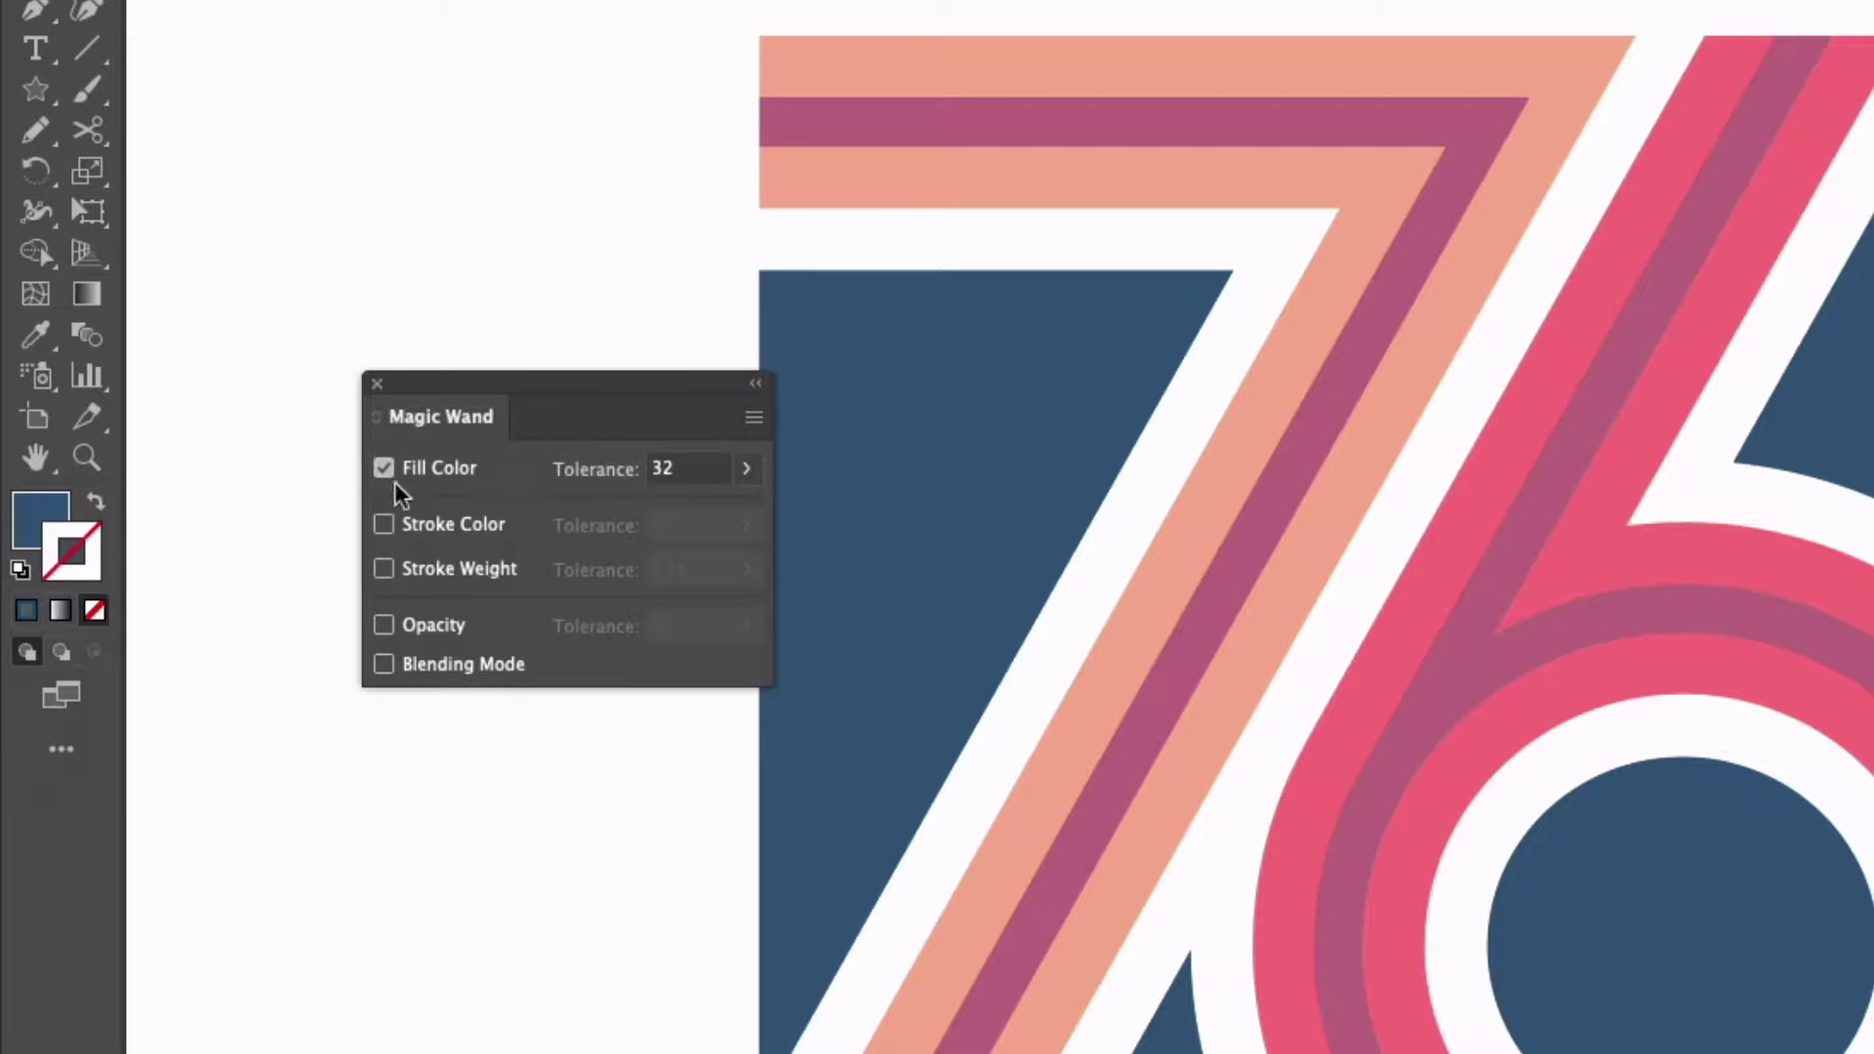
click(659, 466)
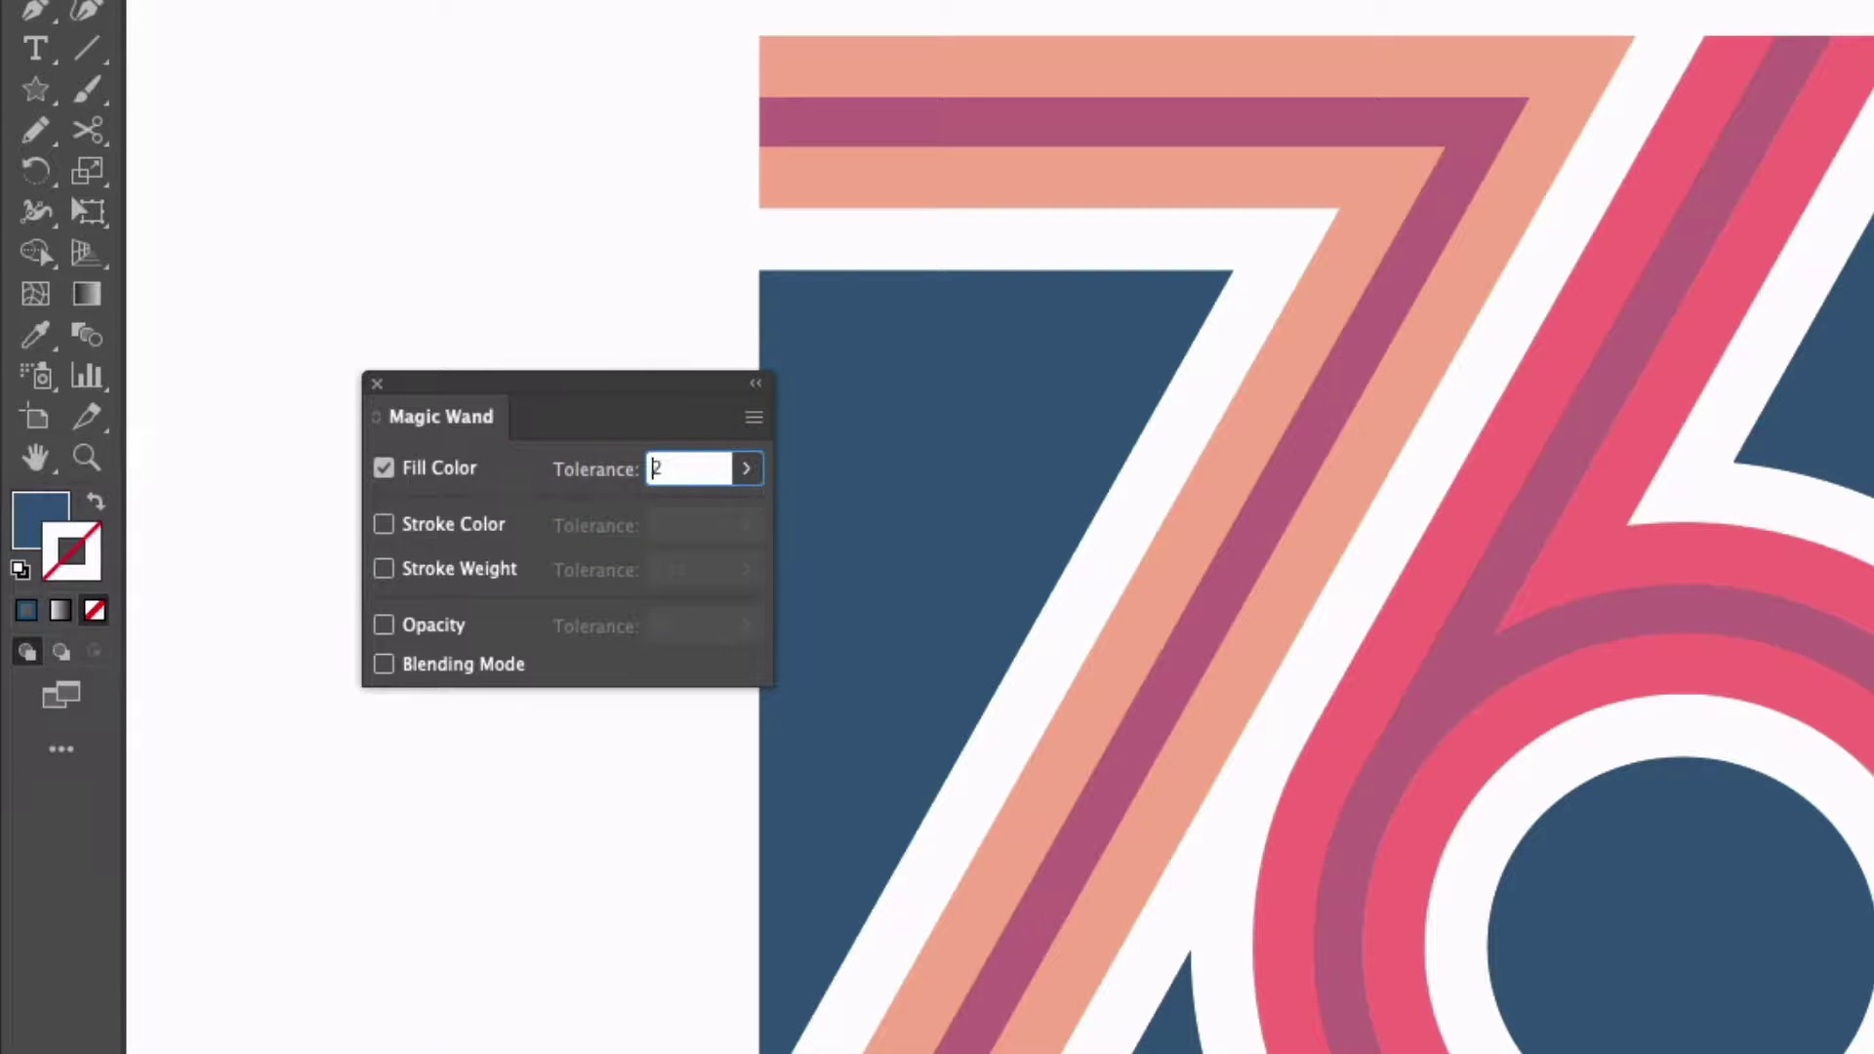
key(Return)
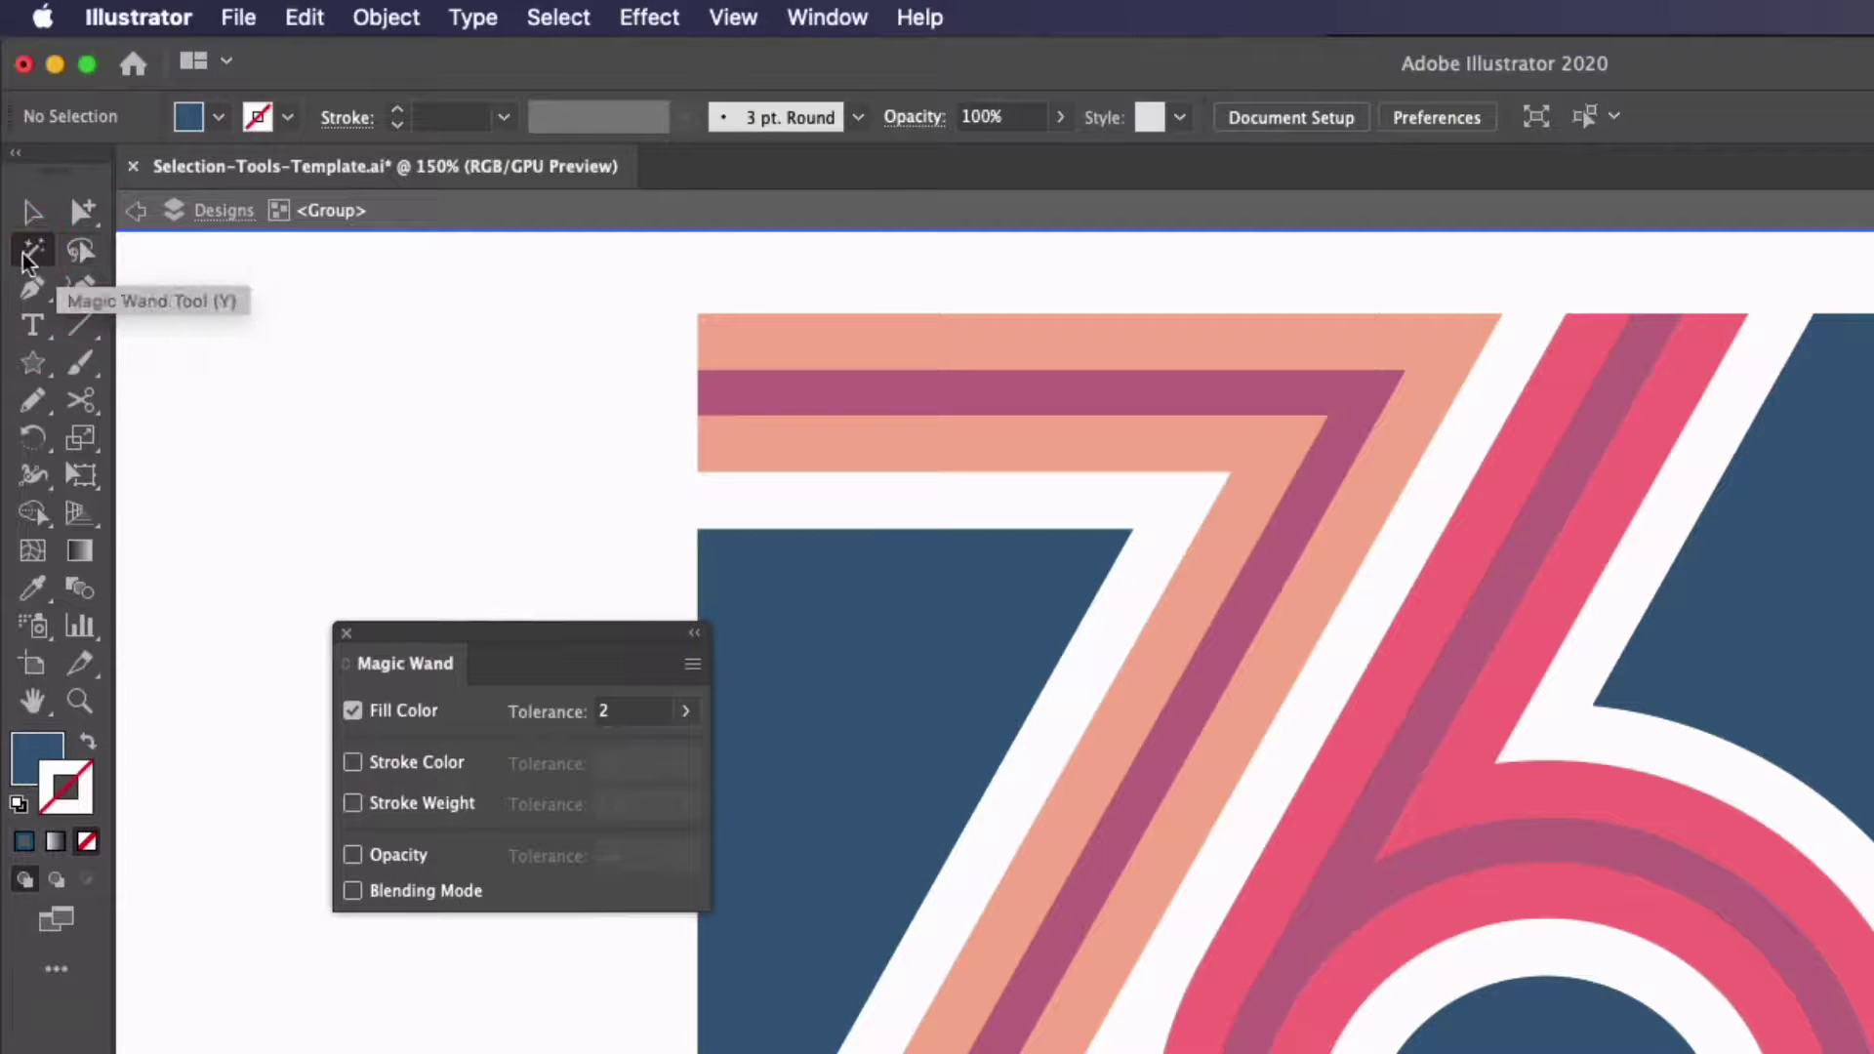
- Magic-wand the peach stripes, test-move them to the right, and undo the move
click(30, 256)
click(747, 348)
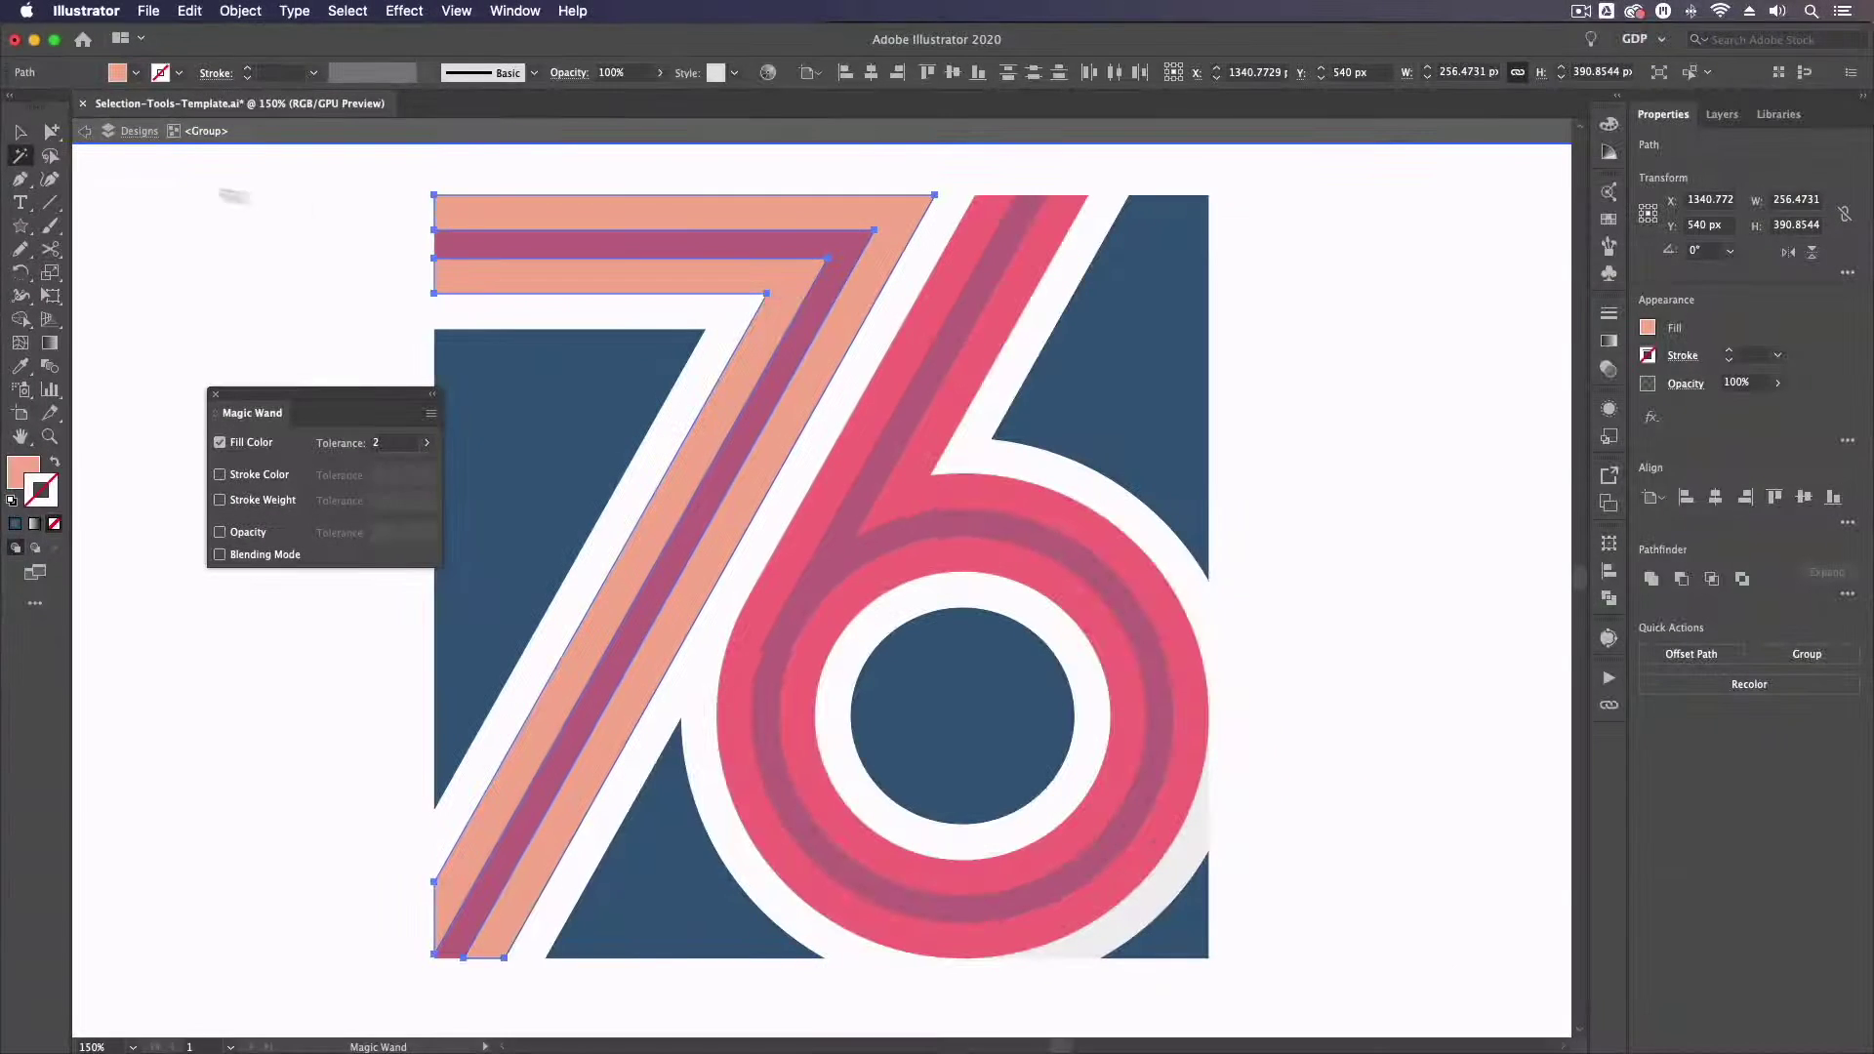
click(32, 212)
drag(494, 207, 923, 228)
key(super+z)
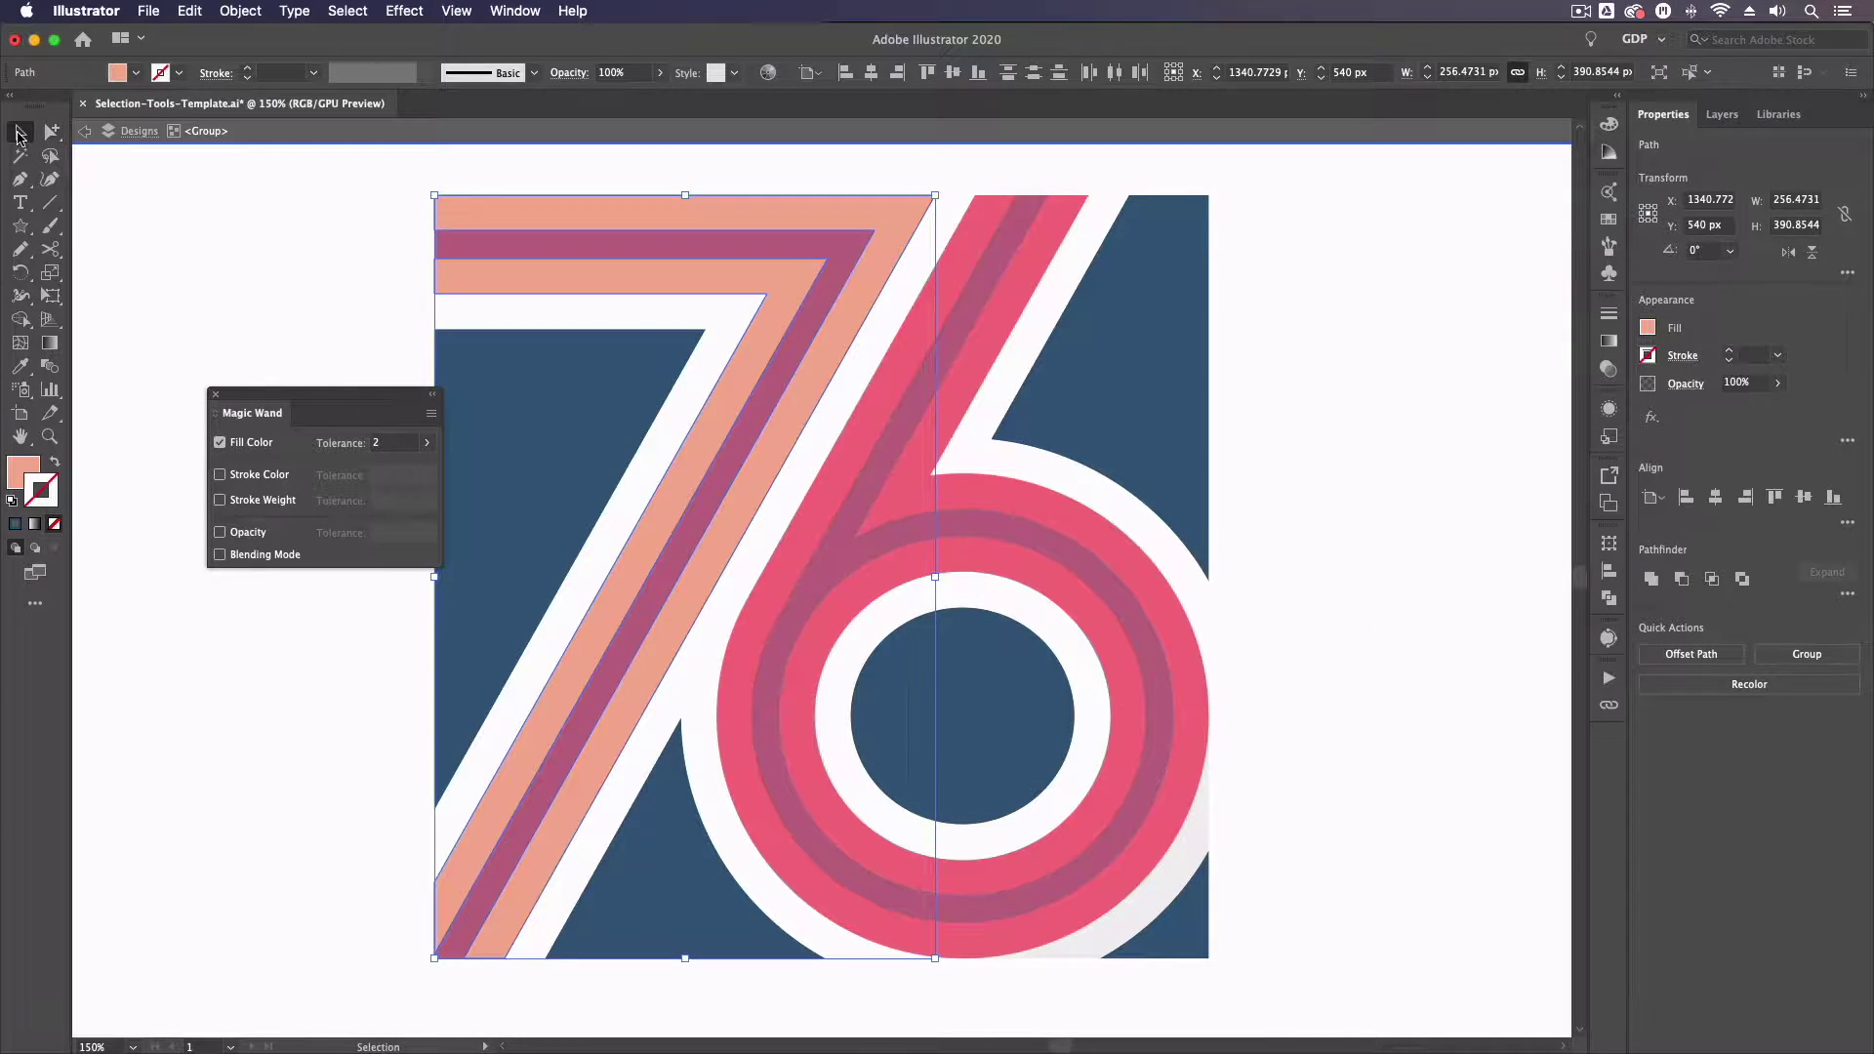
click(215, 399)
- Scroll to the red polygon artwork and select the whole group
click(217, 372)
scroll(591, 470, right, 10)
scroll(589, 478, right, 15)
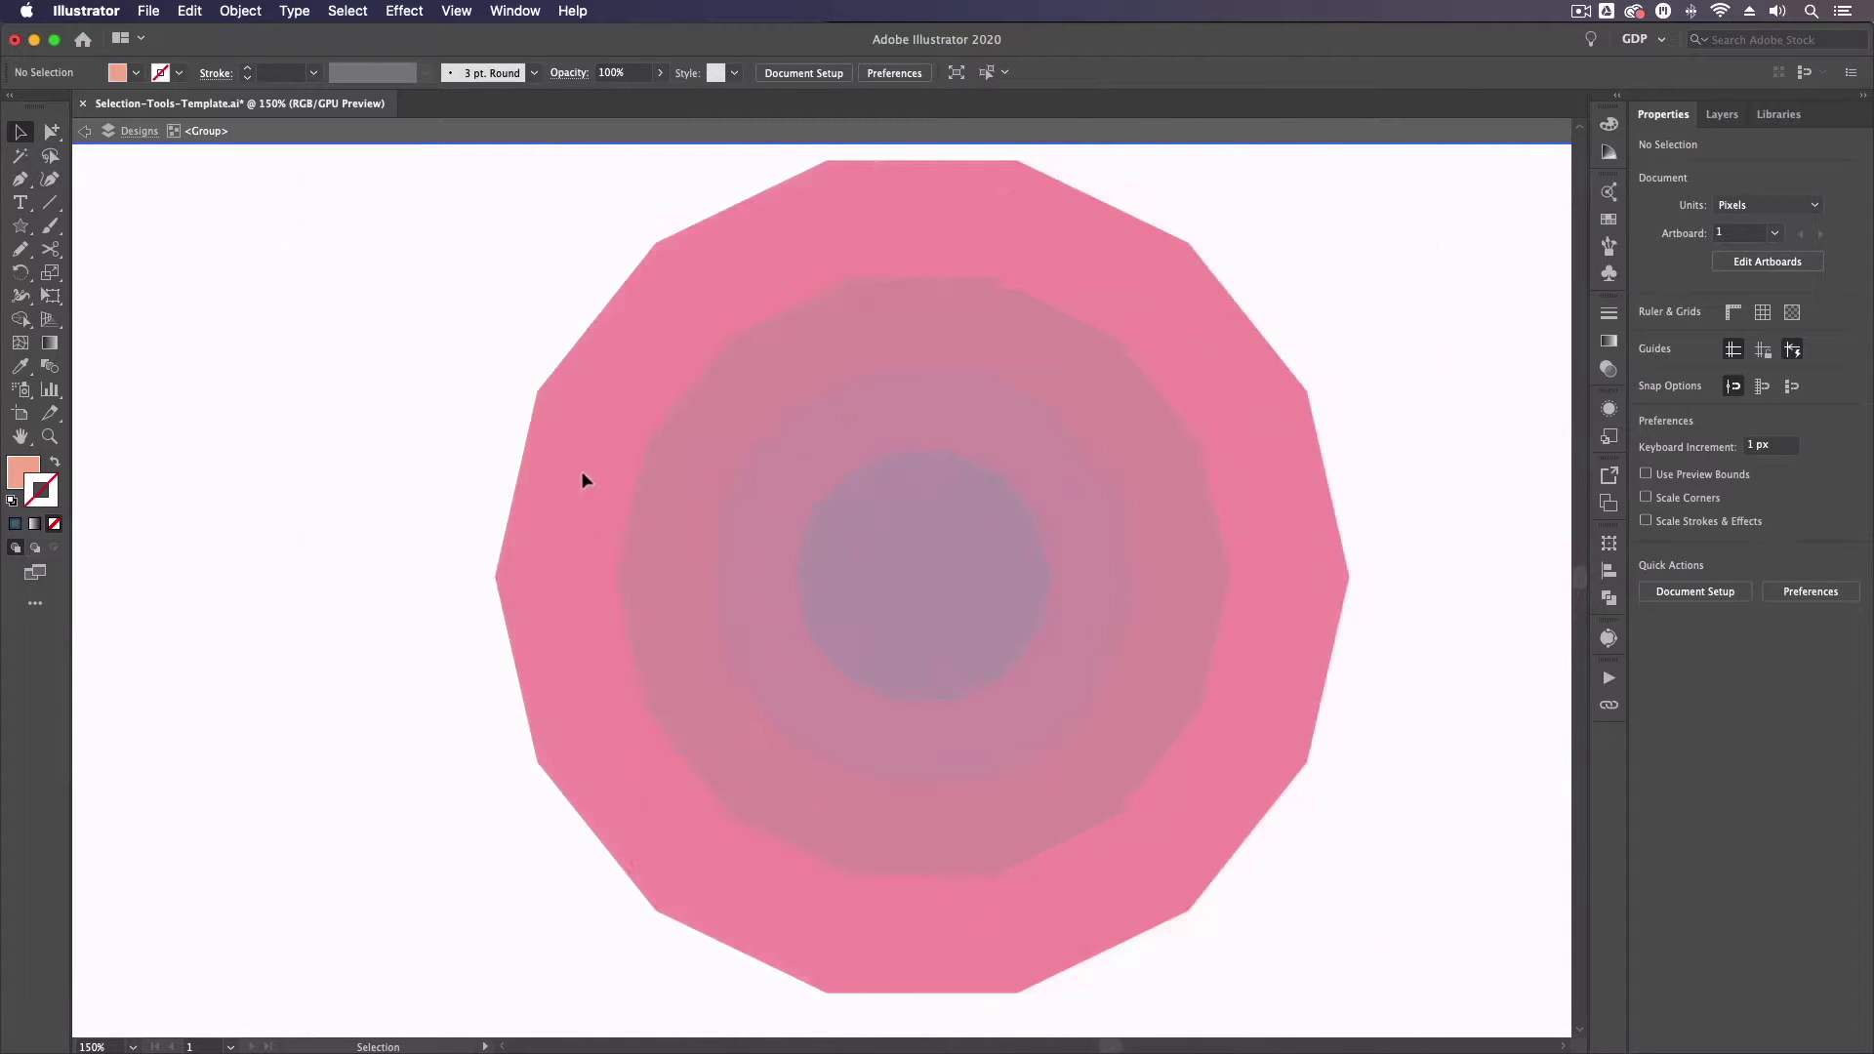
click(441, 449)
scroll(390, 402, right, 2)
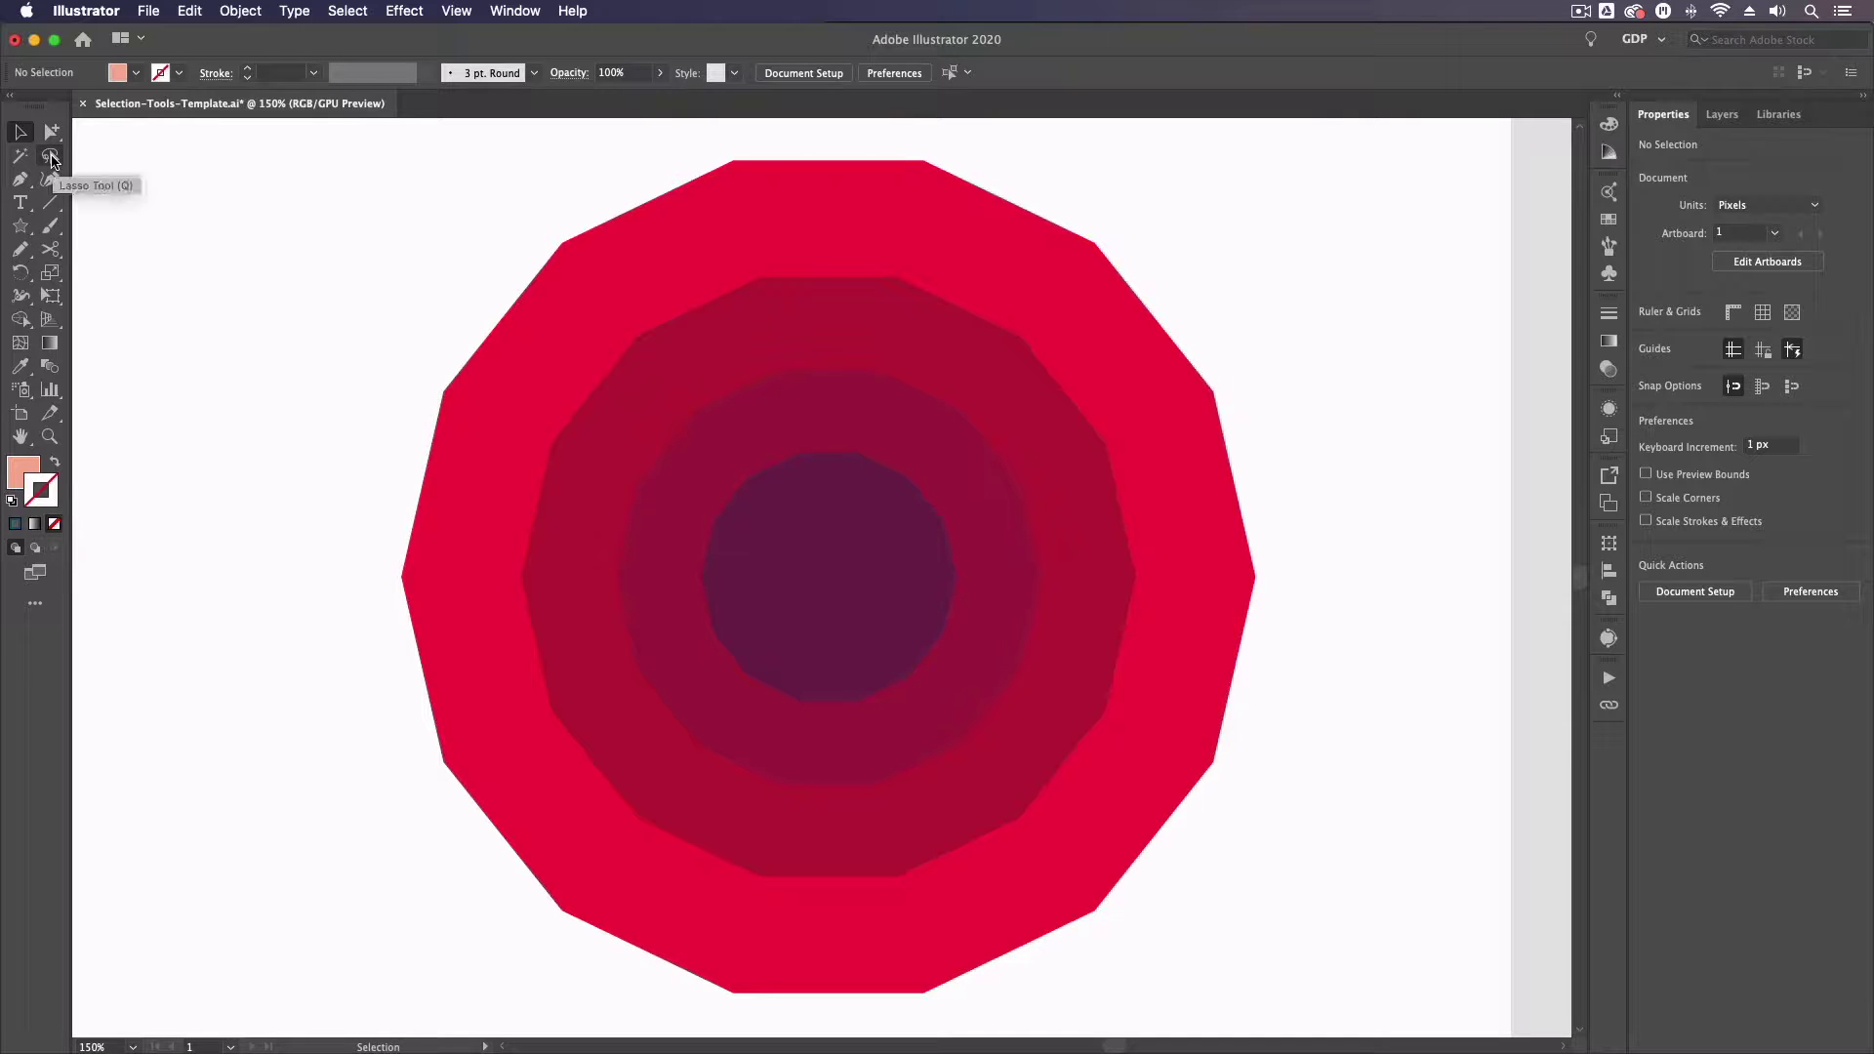
click(603, 309)
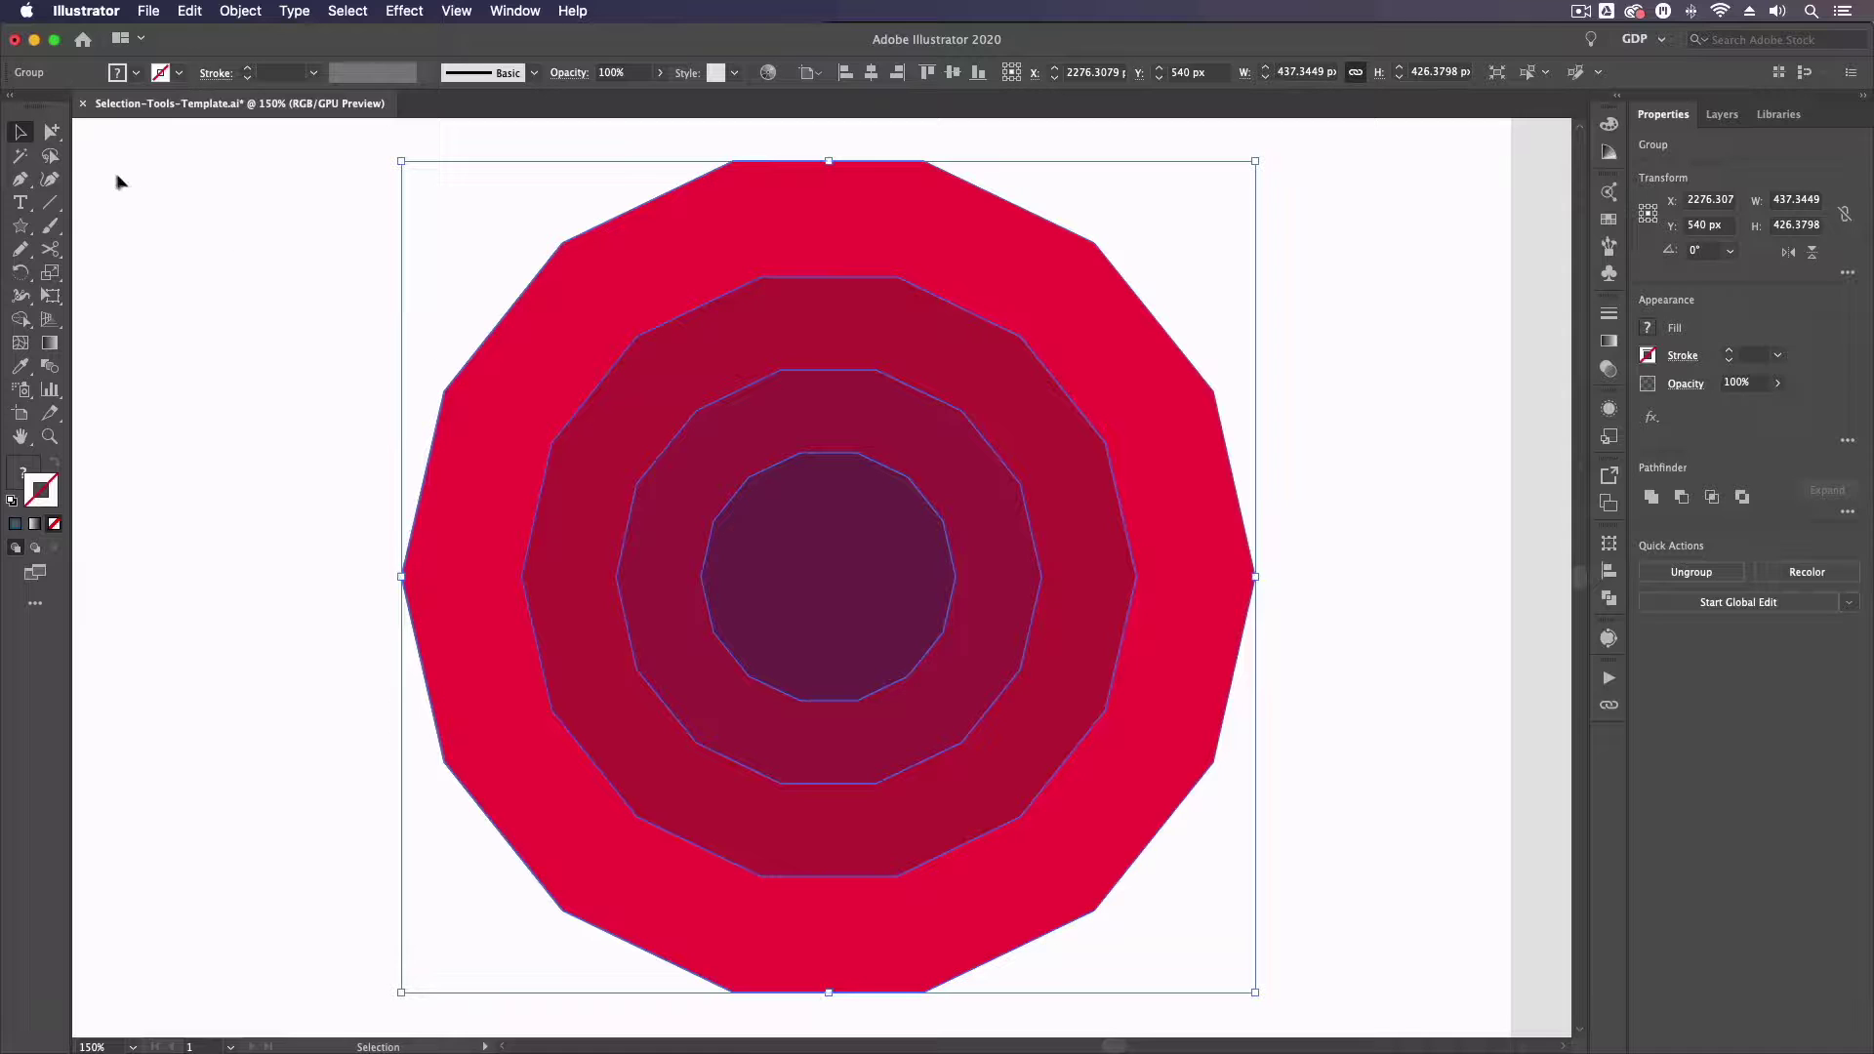
- Test-move the third polygon with Direct Selection, undo, and deselect the polygons
click(53, 132)
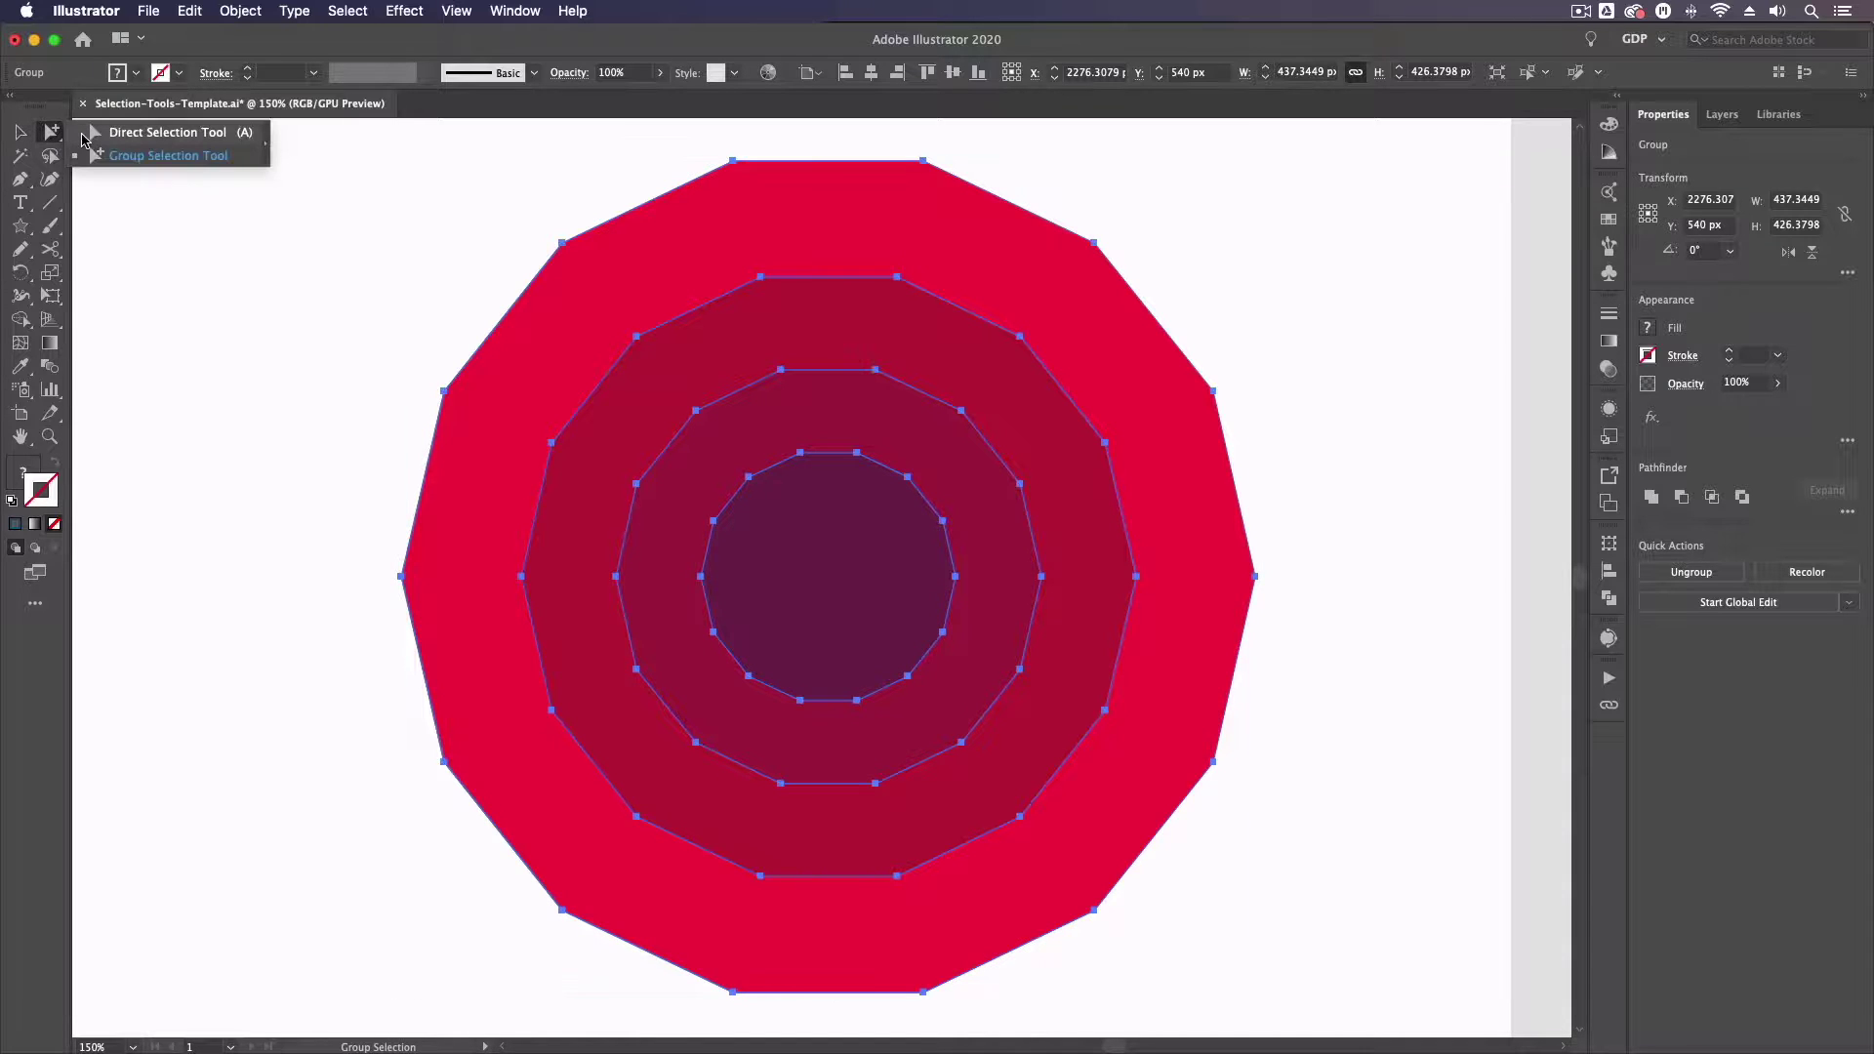
click(84, 136)
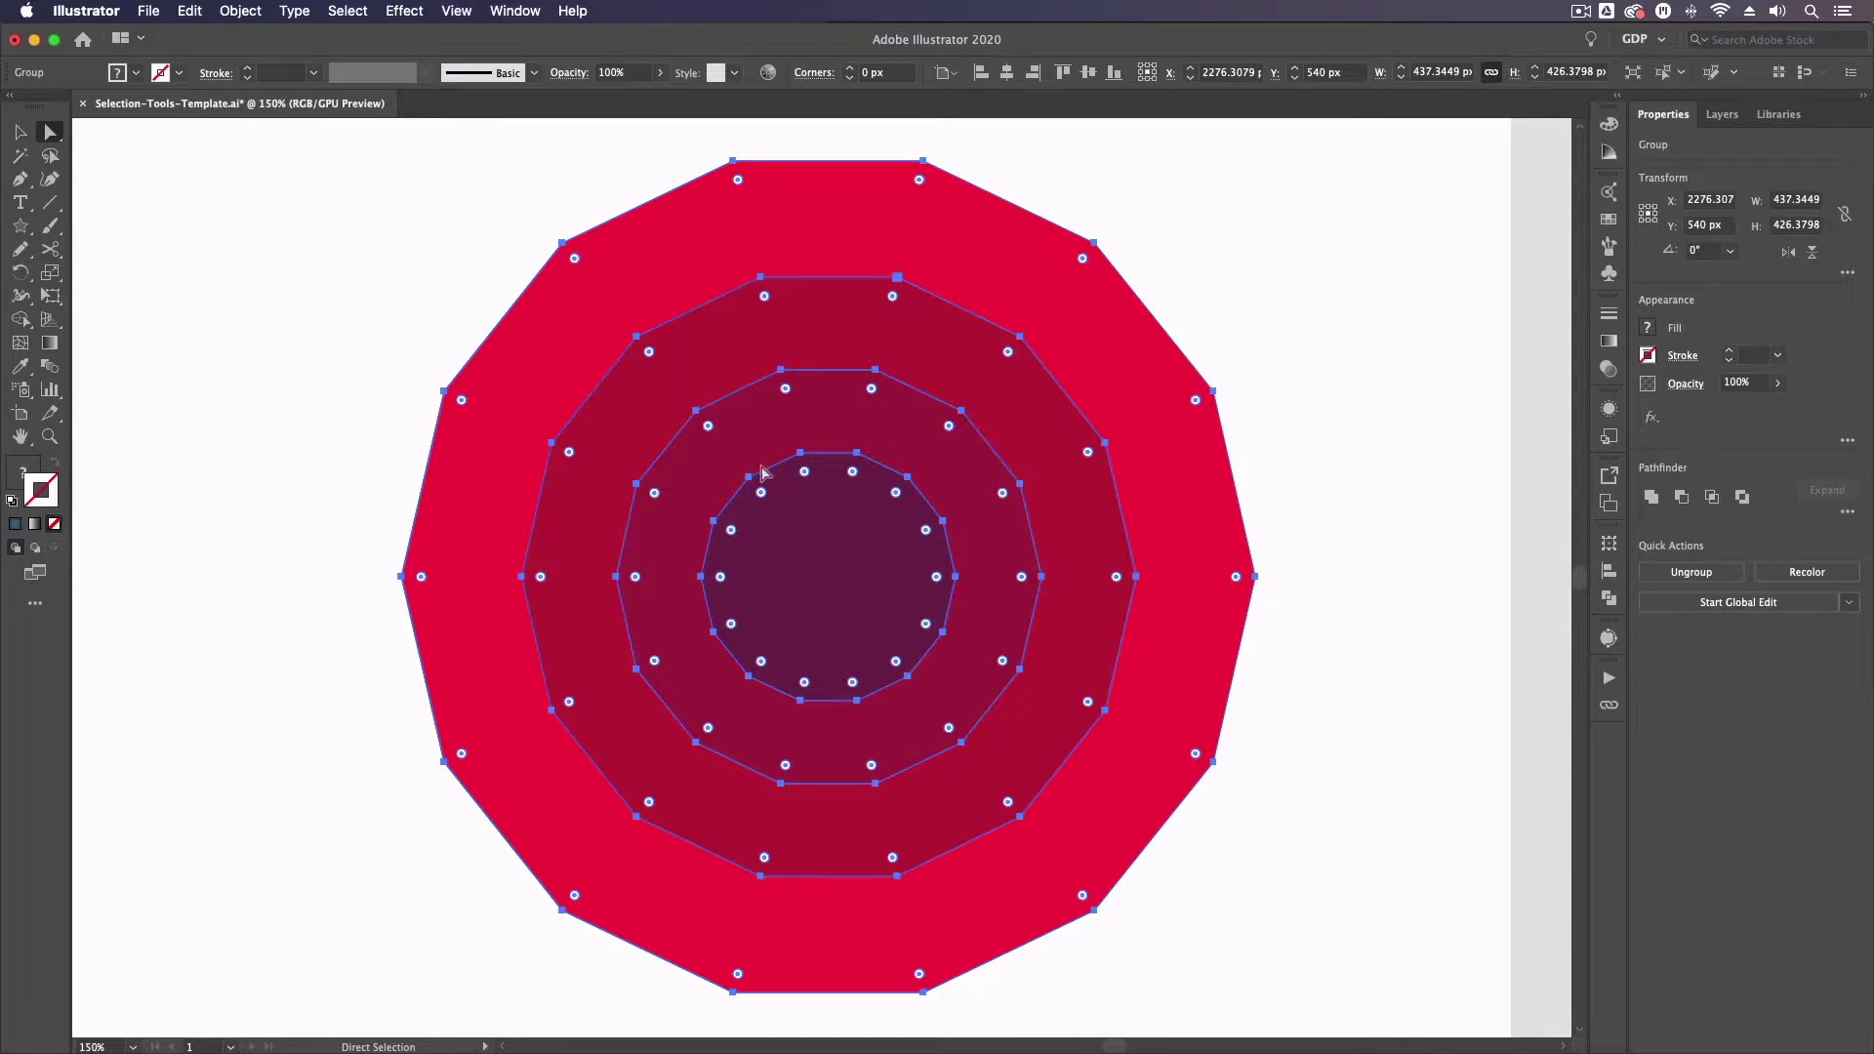
click(750, 477)
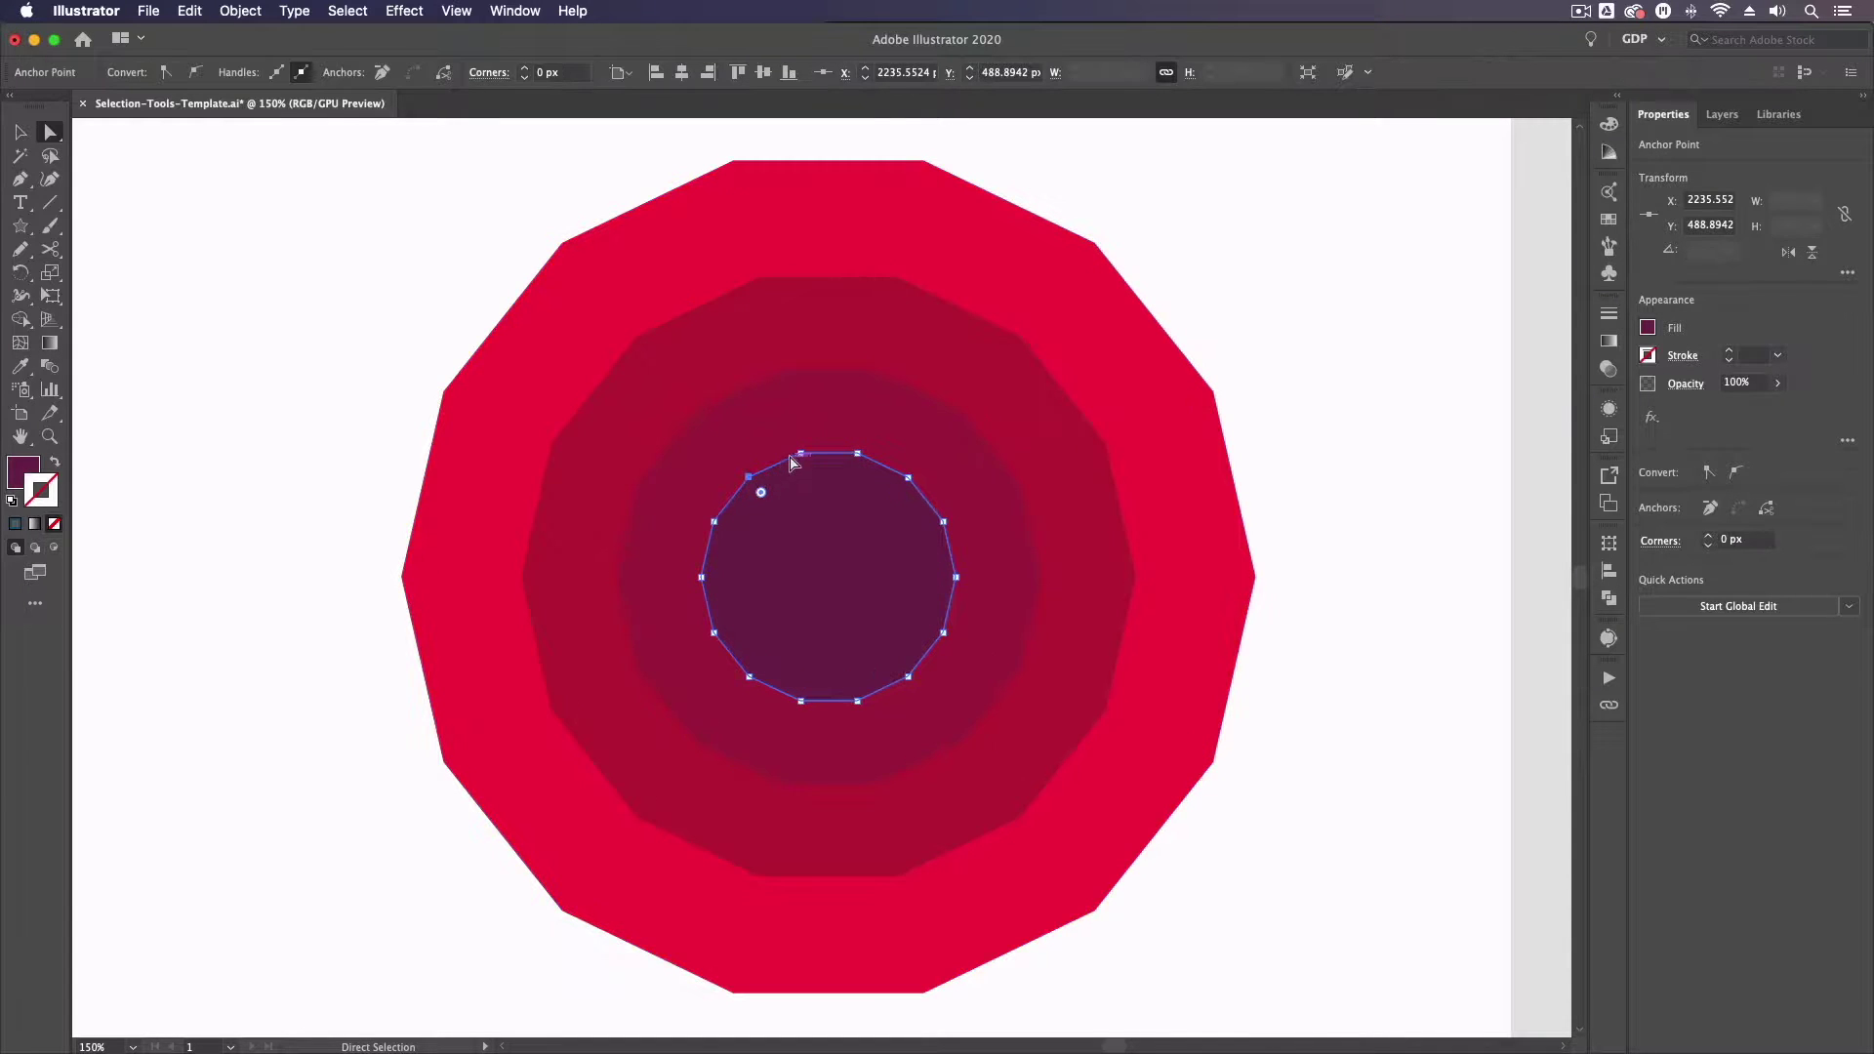
drag(712, 444, 598, 484)
key(super+z)
key(super+z)
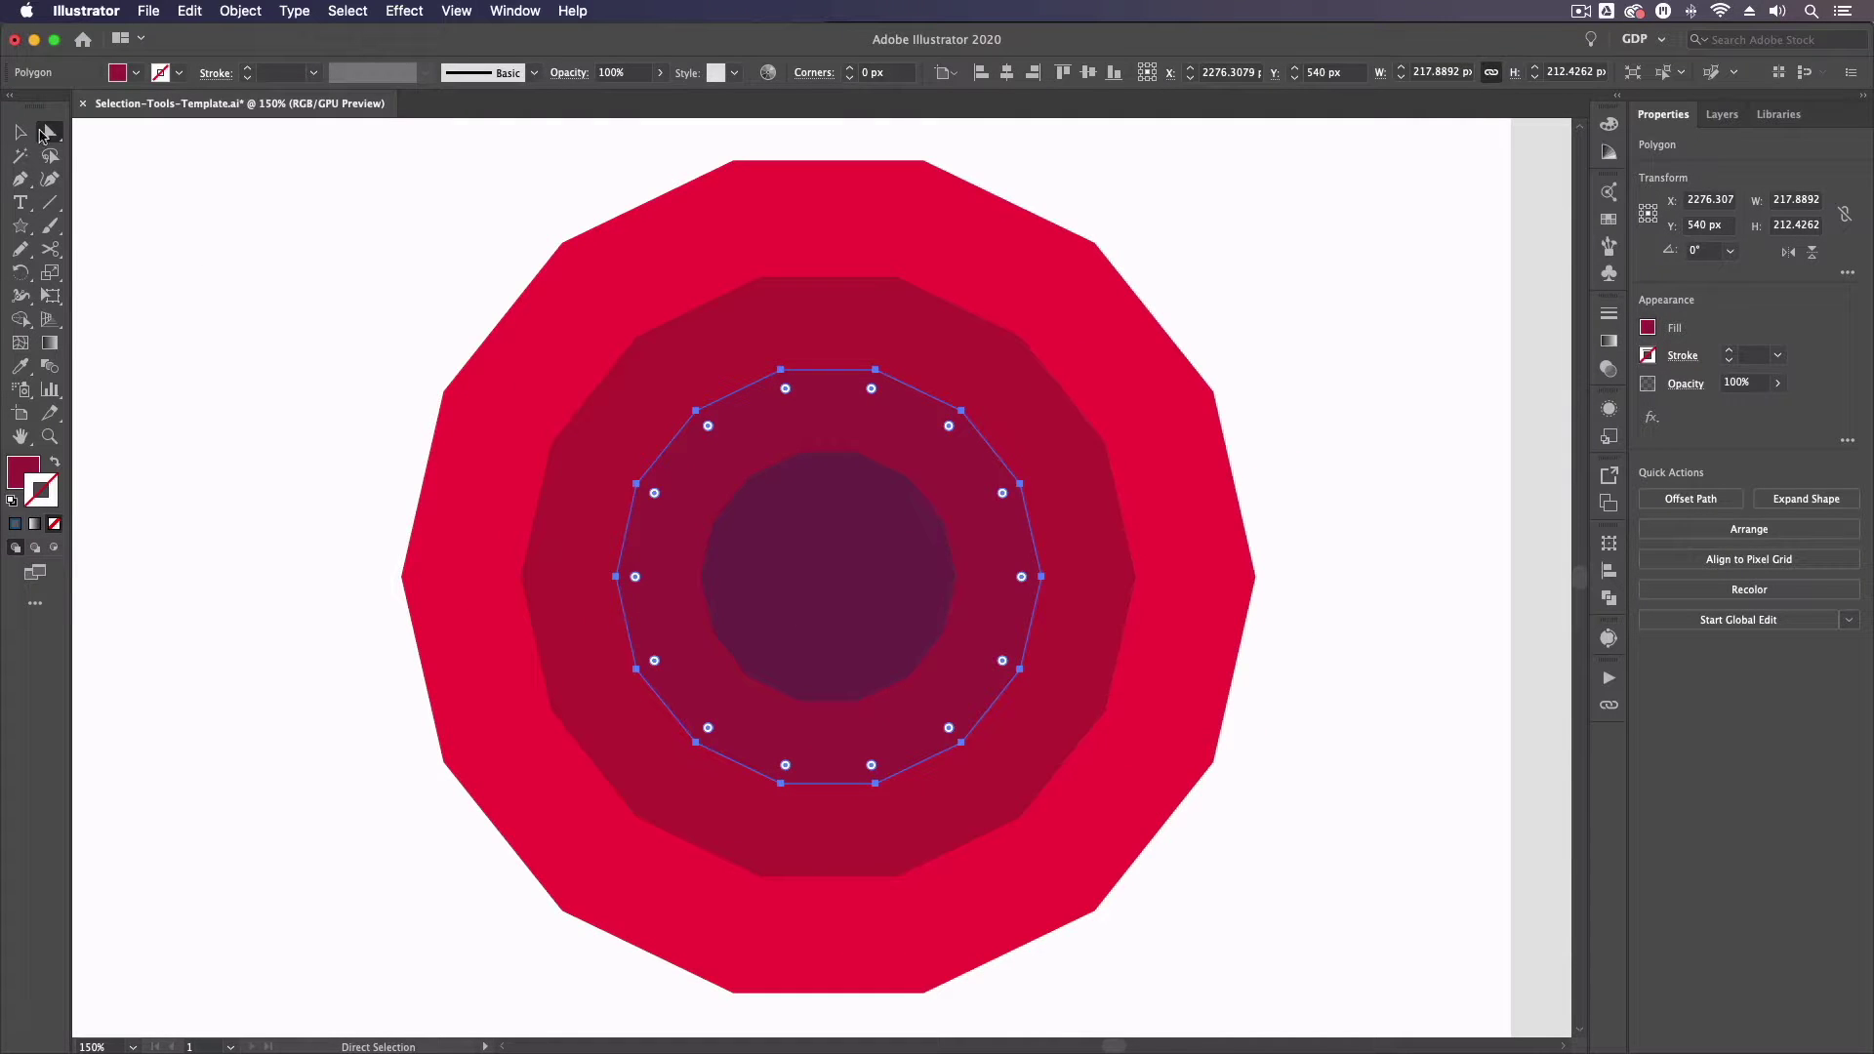
click(17, 136)
click(209, 221)
click(49, 155)
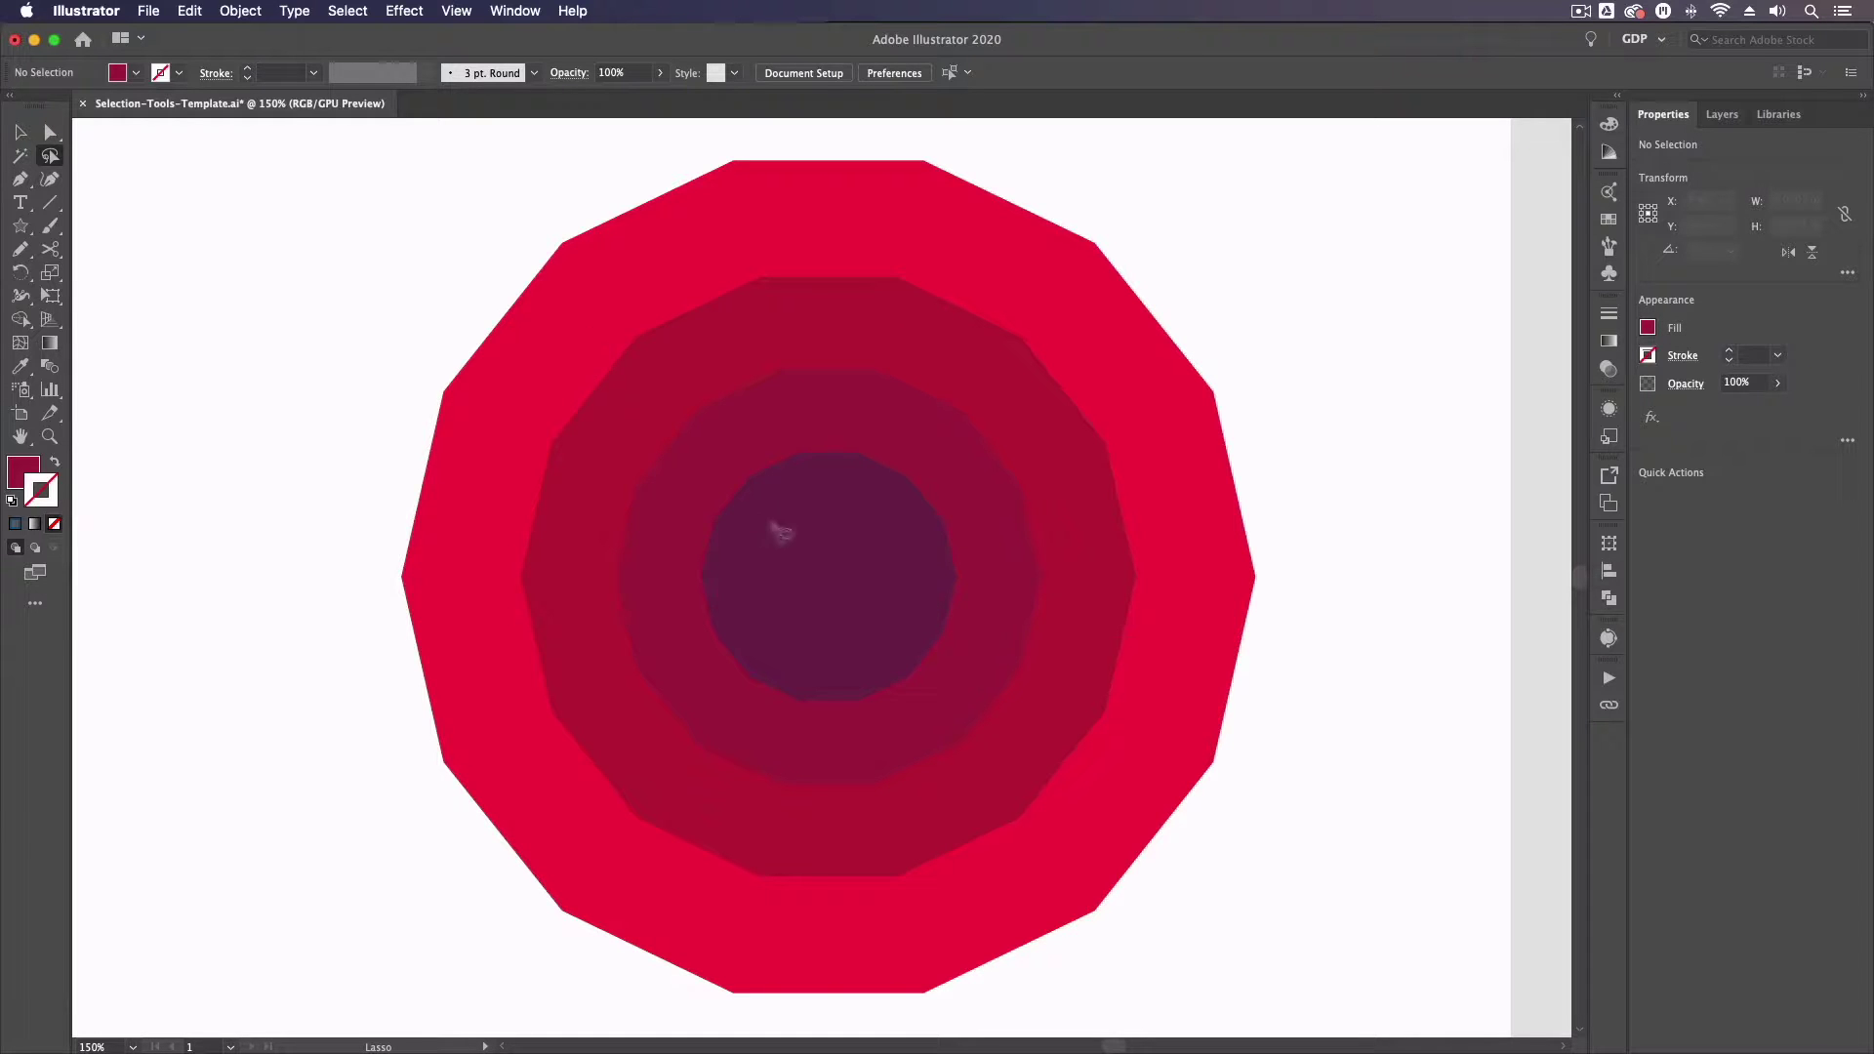
- Lasso the three inner polygons' upper anchor points, remove them, and deselect
mouse_move(613, 303)
mouse_down()
mouse_move(838, 236)
mouse_move(1090, 292)
mouse_move(1176, 439)
mouse_up()
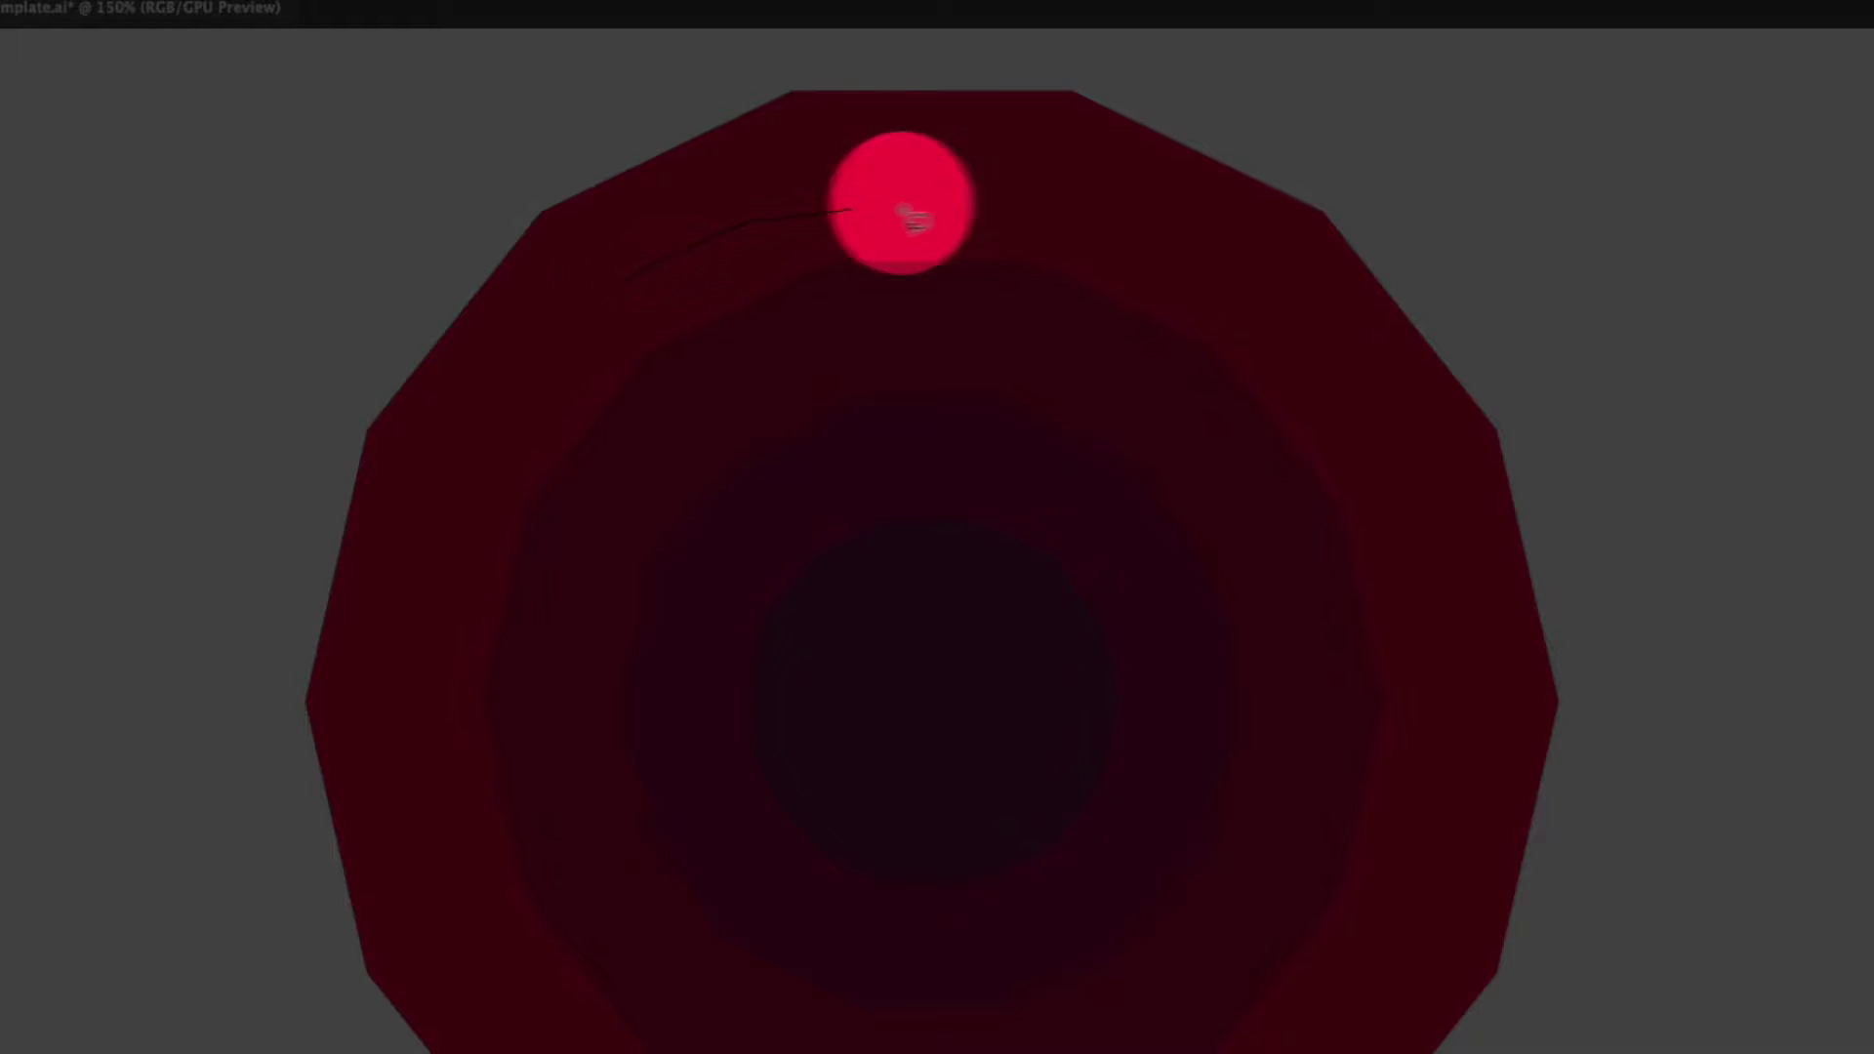
mouse_move(1450, 505)
mouse_down()
mouse_move(1448, 645)
mouse_move(741, 659)
mouse_move(545, 620)
mouse_move(465, 554)
mouse_move(507, 423)
mouse_move(617, 290)
mouse_up()
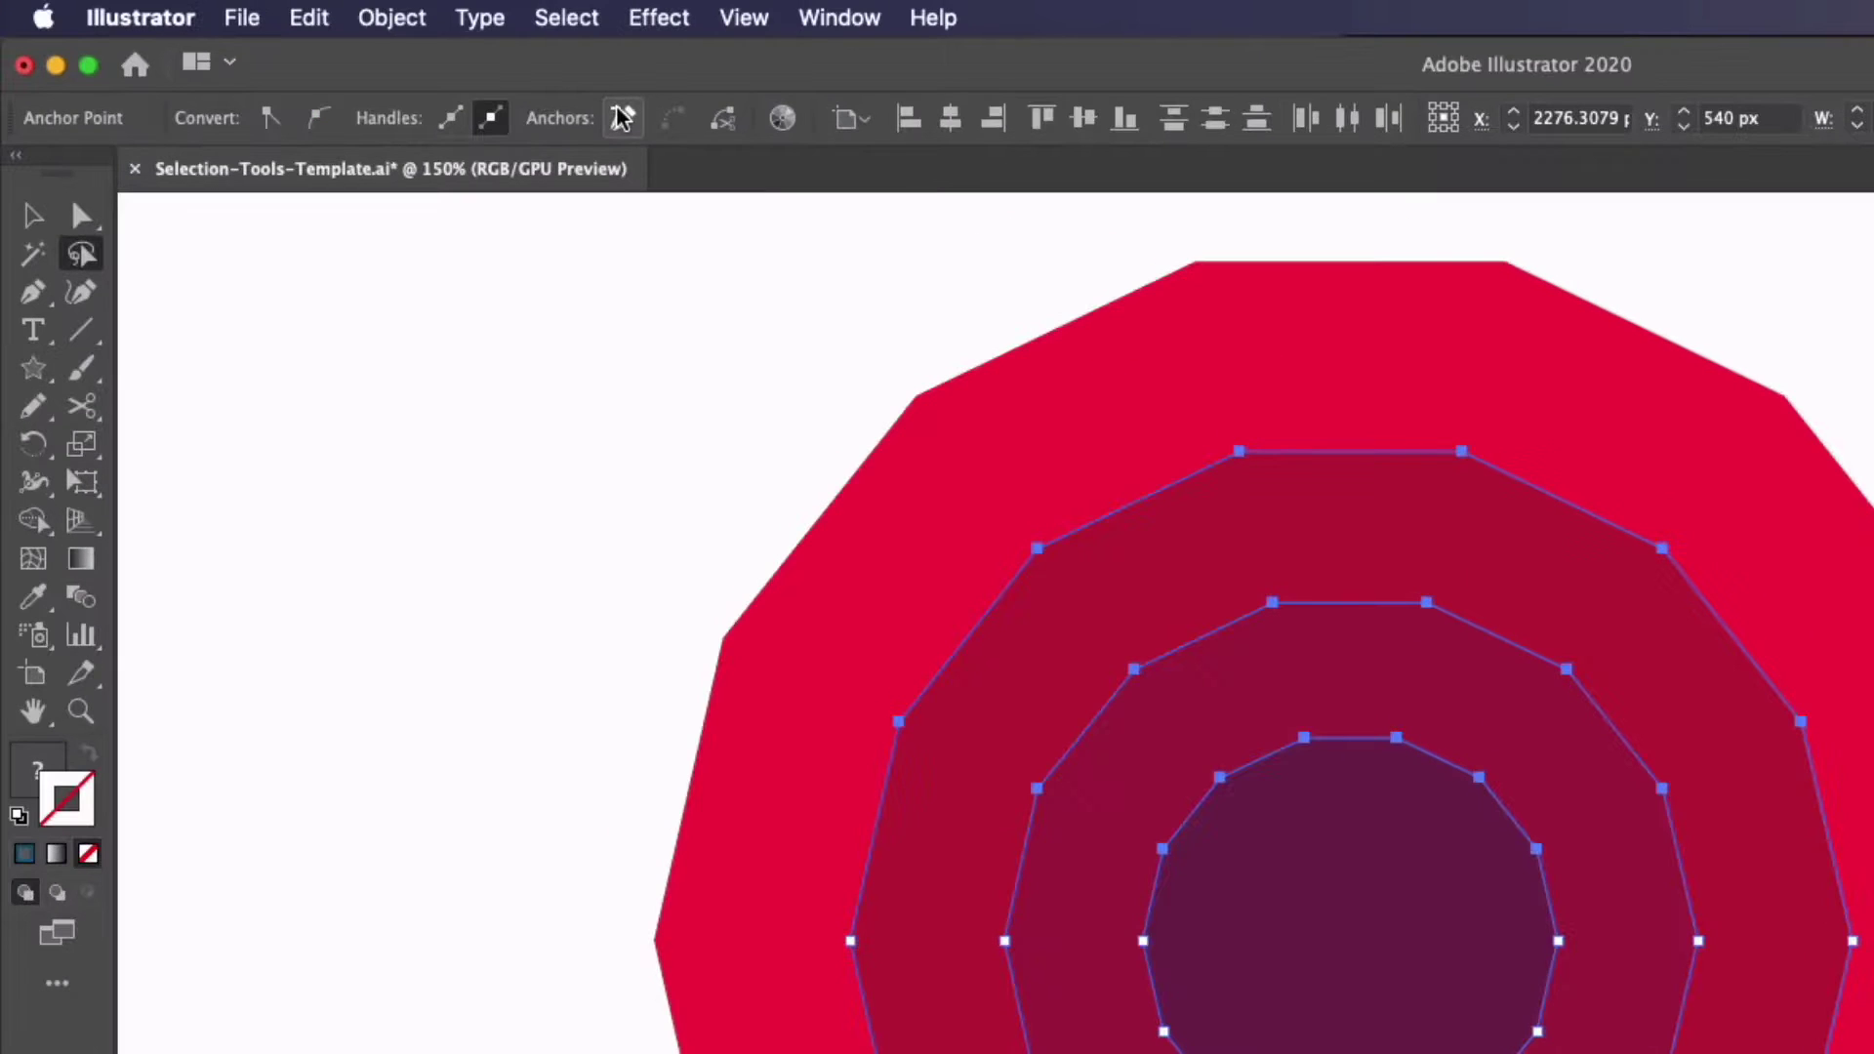
click(620, 117)
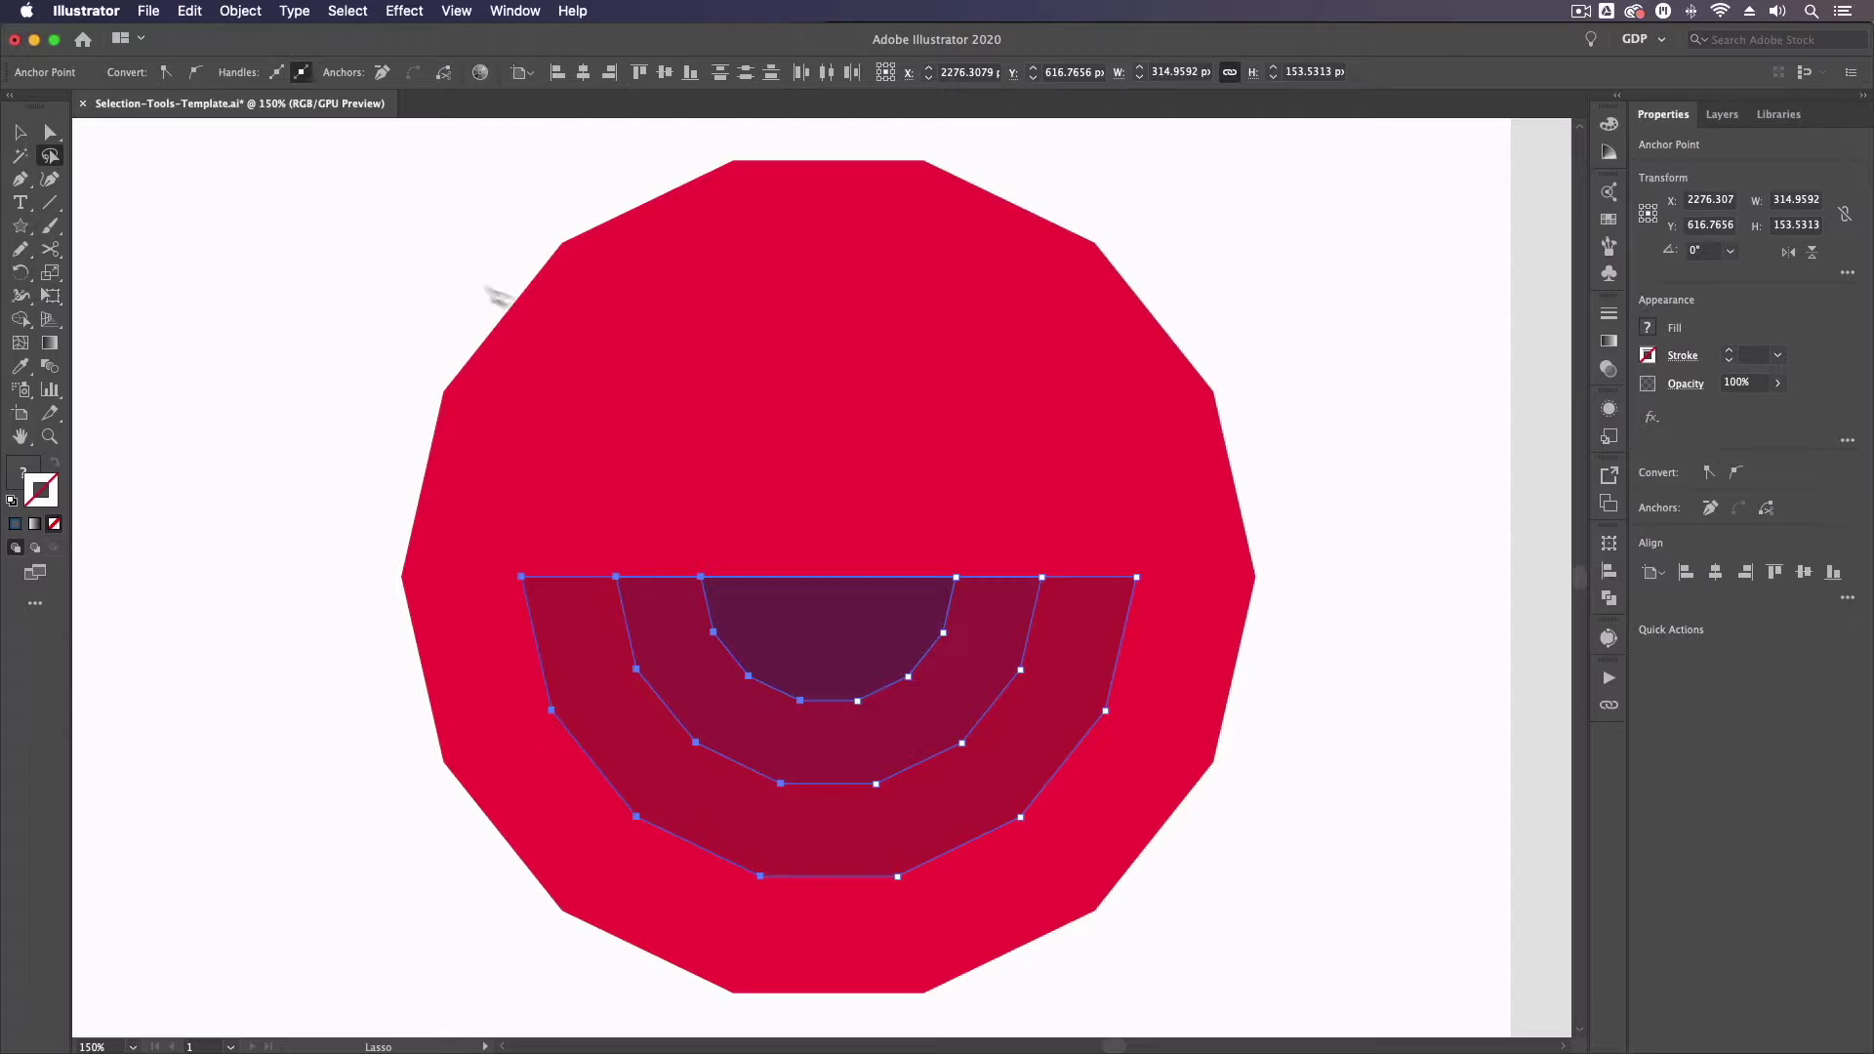
click(21, 133)
click(271, 309)
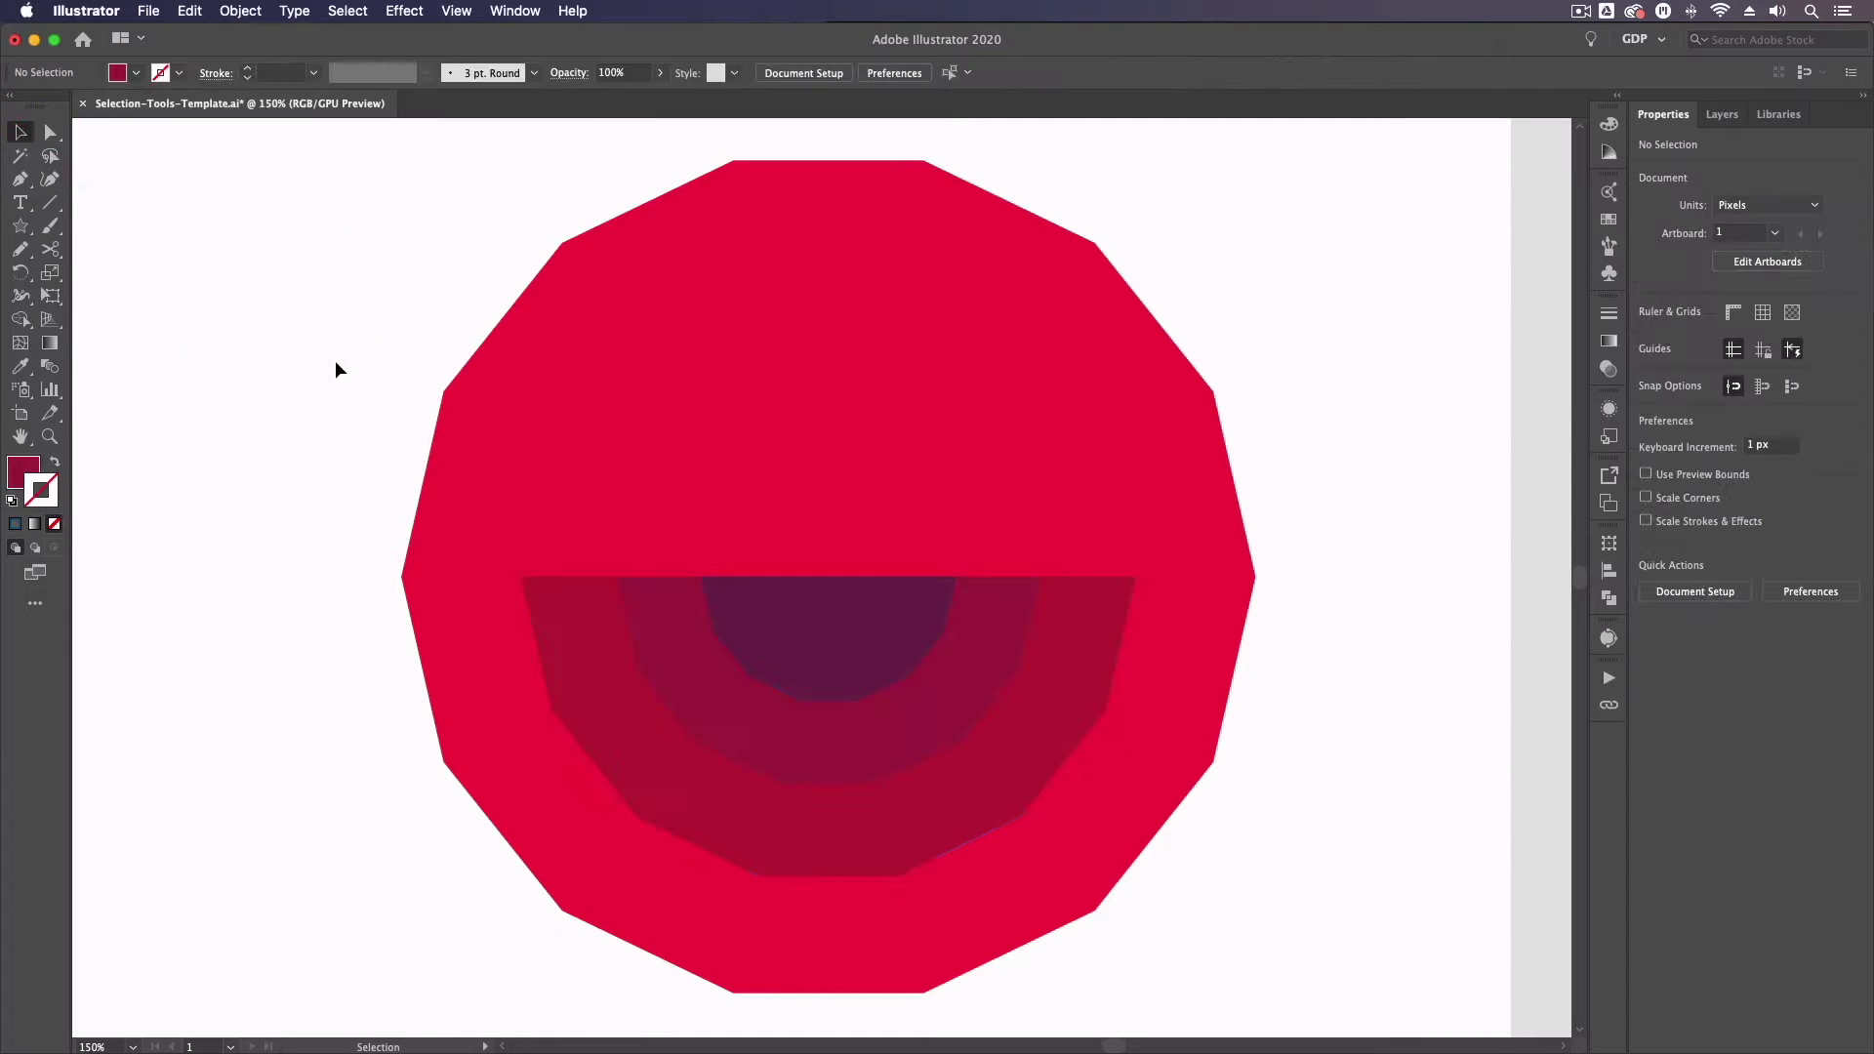
key(super+minus)
key(super+minus)
key(super+minus)
key(super+minus)
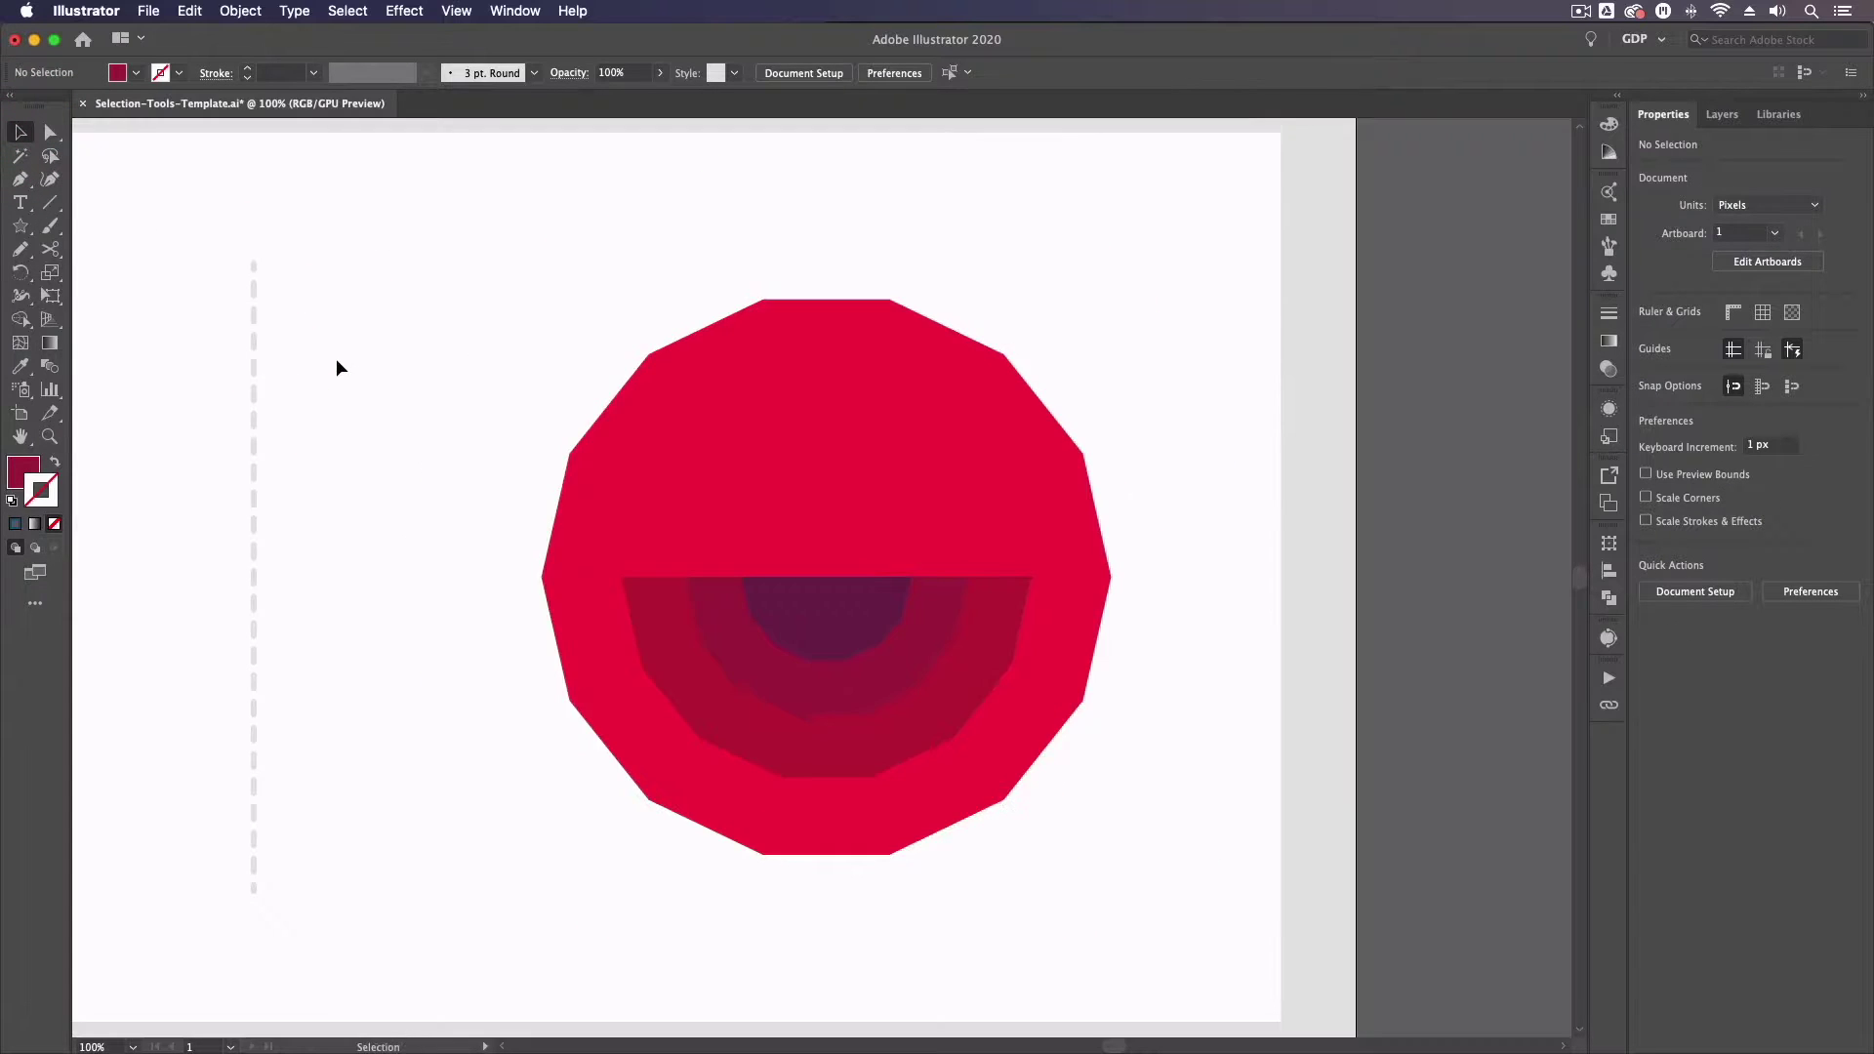